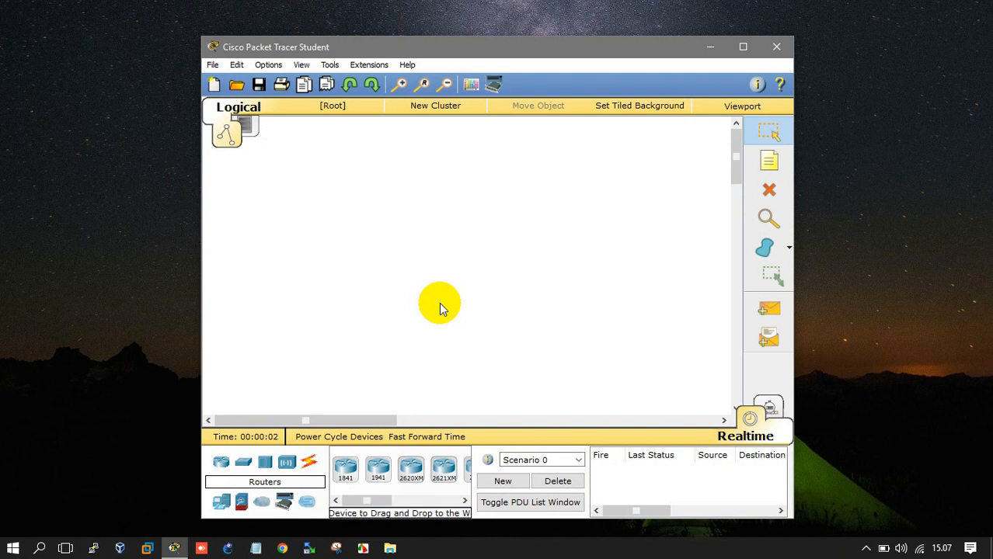
Maximize the window and place a 2811 router with a 2950-24 switch to its right in the logical workspace.
{"action": "left_click", "coordinate": [742, 46]}
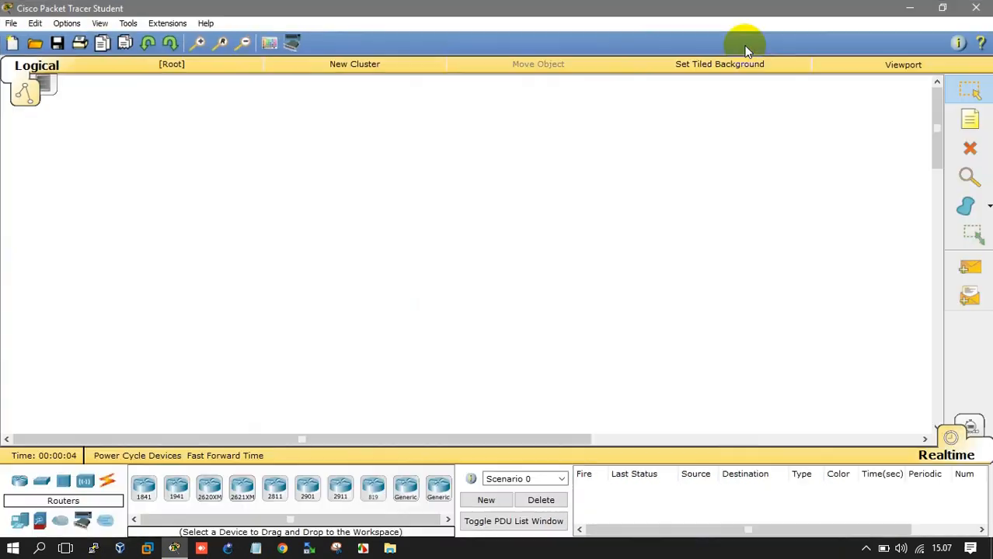
{"action": "left_click", "coordinate": [274, 496]}
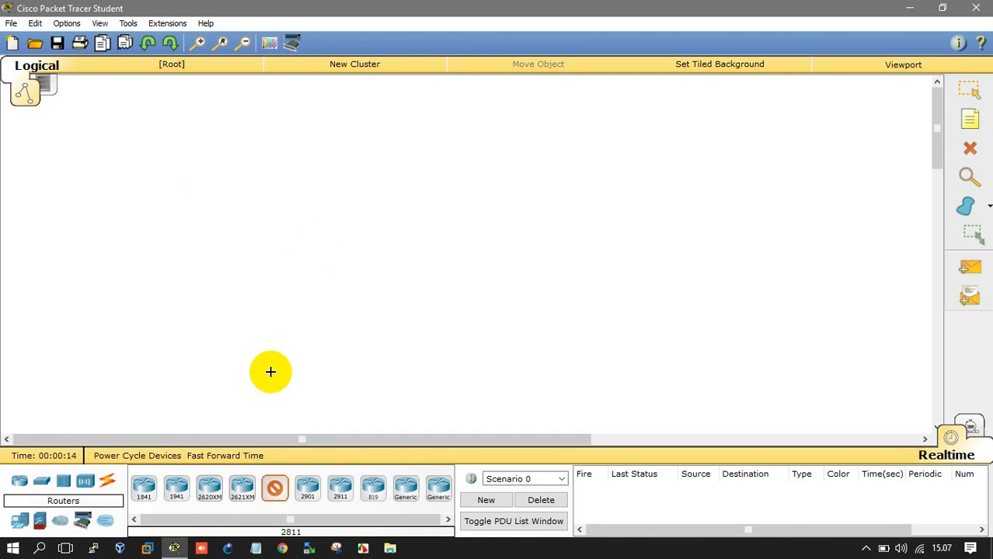
{"action": "left_click", "coordinate": [311, 241]}
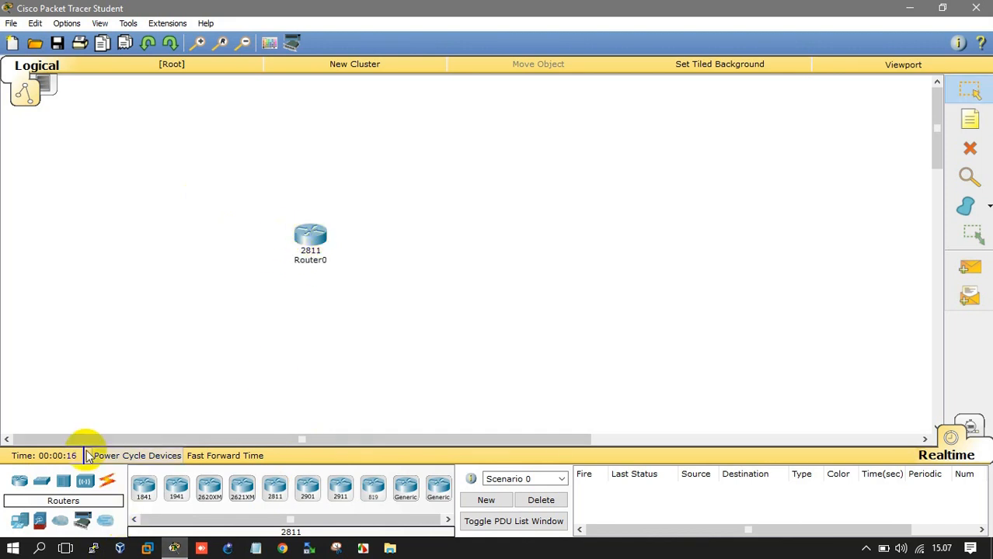
{"action": "left_click", "coordinate": [43, 483]}
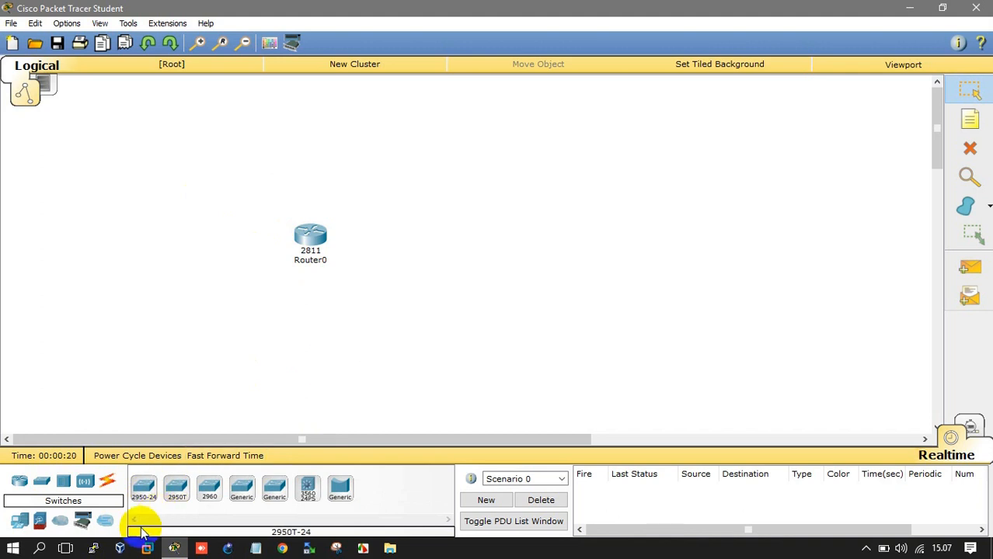
{"action": "left_click", "coordinate": [143, 489]}
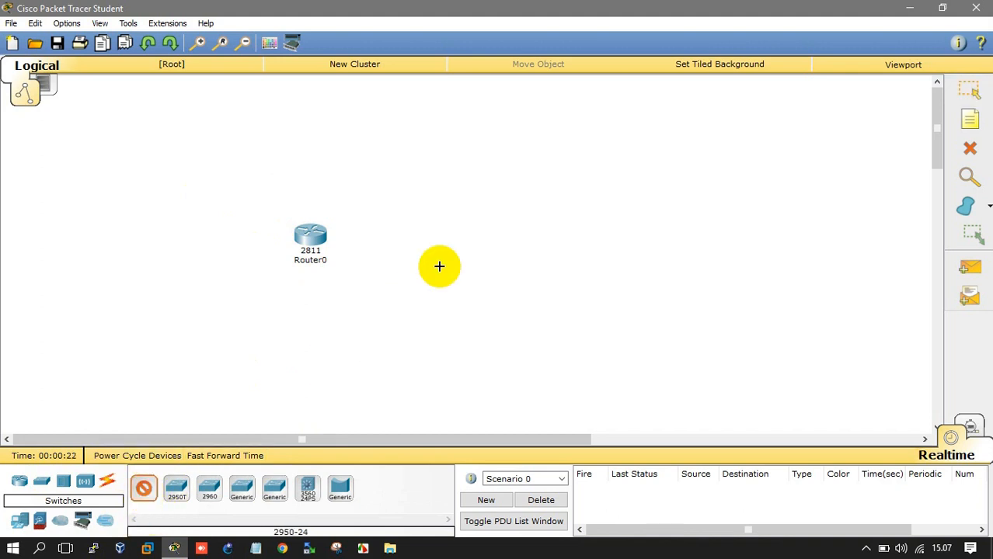
{"action": "left_click", "coordinate": [437, 239]}
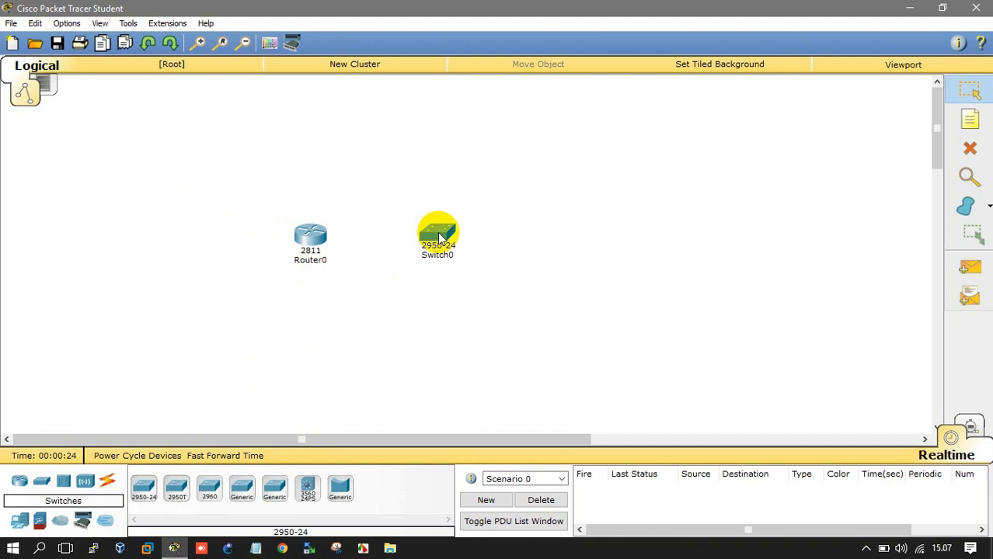
Add a generic Server-PT to the left of the 2811 router.
{"action": "left_click", "coordinate": [20, 516]}
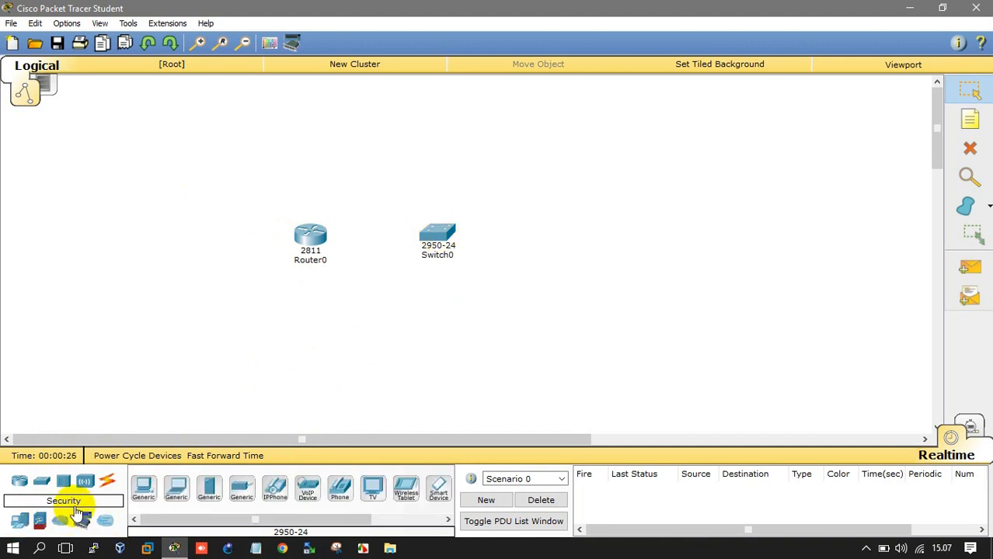
{"action": "left_click", "coordinate": [208, 490]}
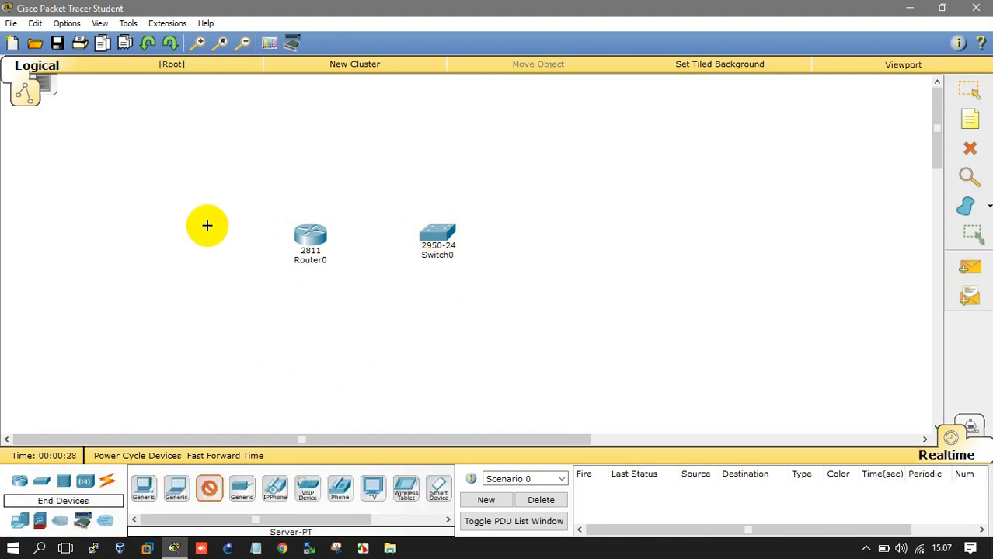
{"action": "left_click", "coordinate": [199, 241]}
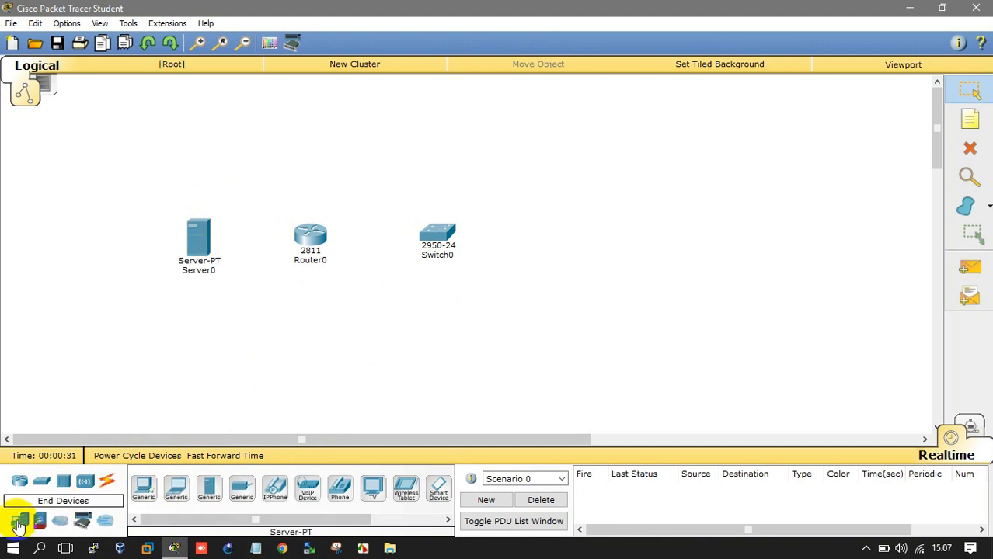
Place three generic PCs in a horizontal row above and to the right of the switch.
{"action": "left_click", "coordinate": [143, 487]}
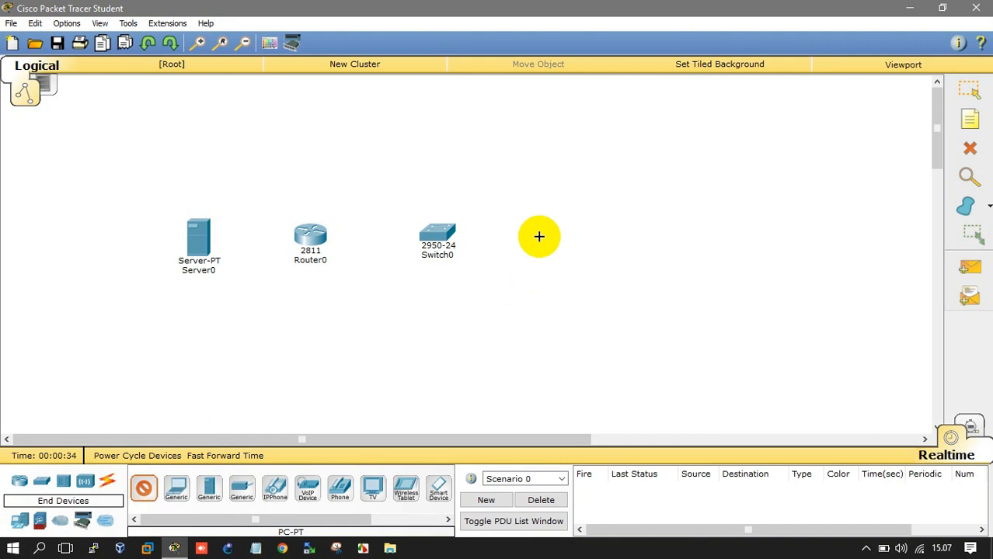
{"action": "left_click", "coordinate": [538, 183]}
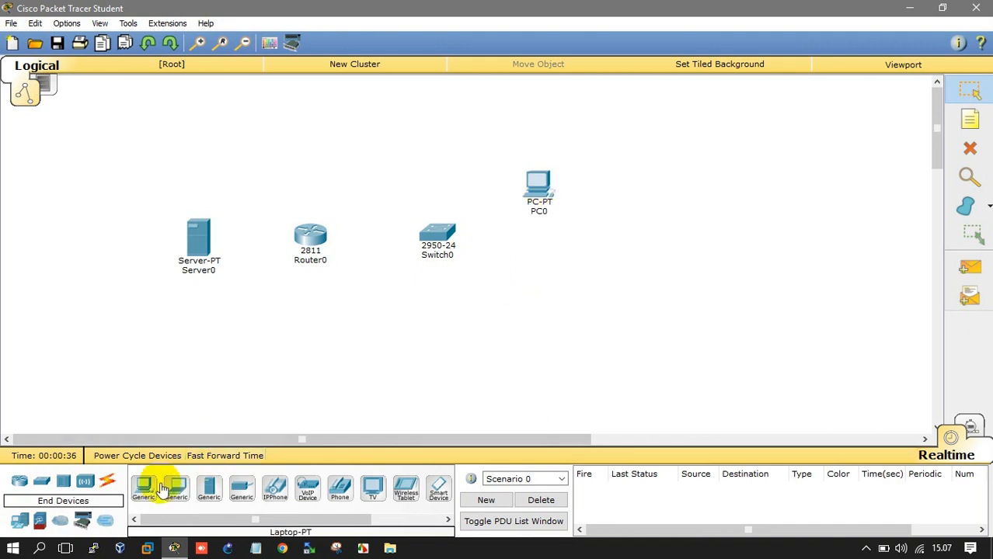
{"action": "left_click", "coordinate": [143, 488]}
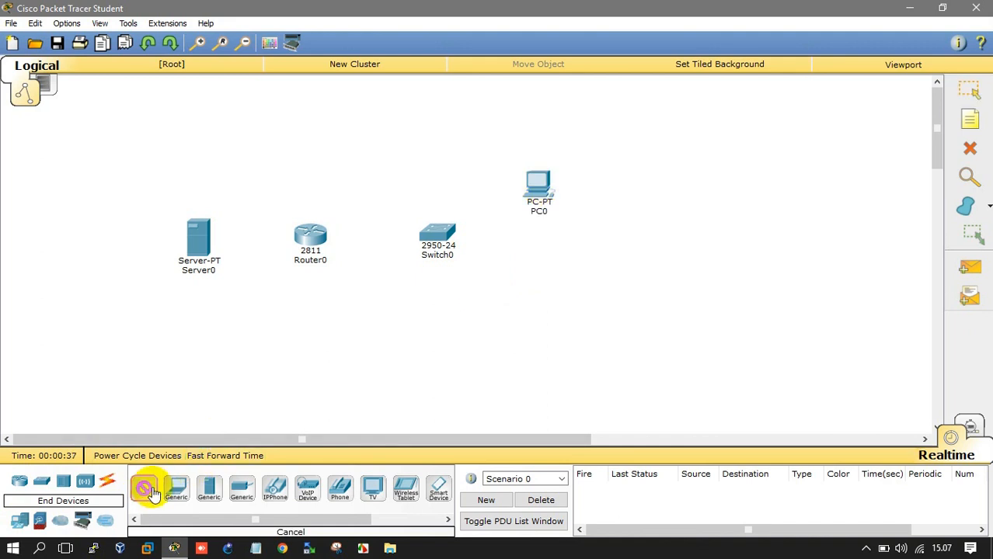
{"action": "left_click", "coordinate": [629, 185]}
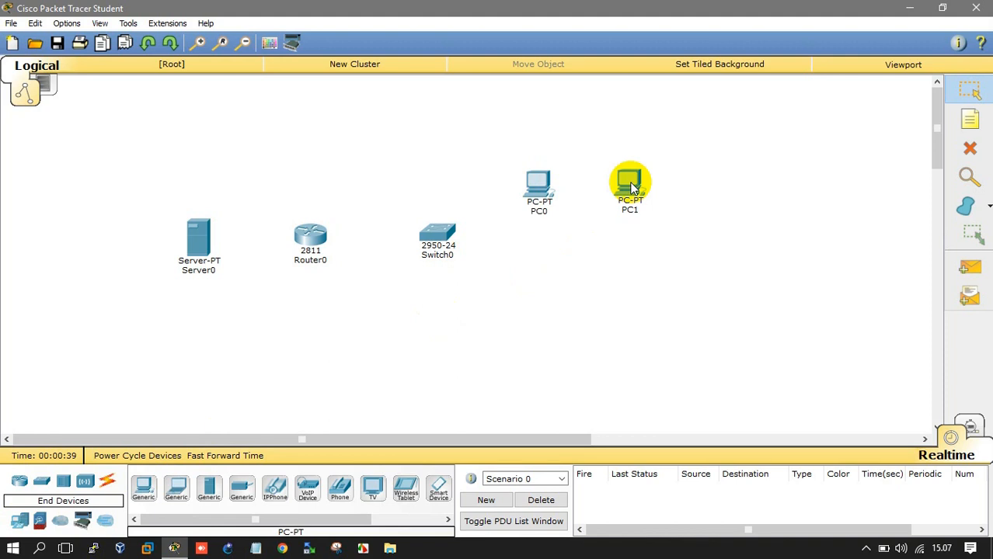
{"action": "left_click", "coordinate": [143, 487]}
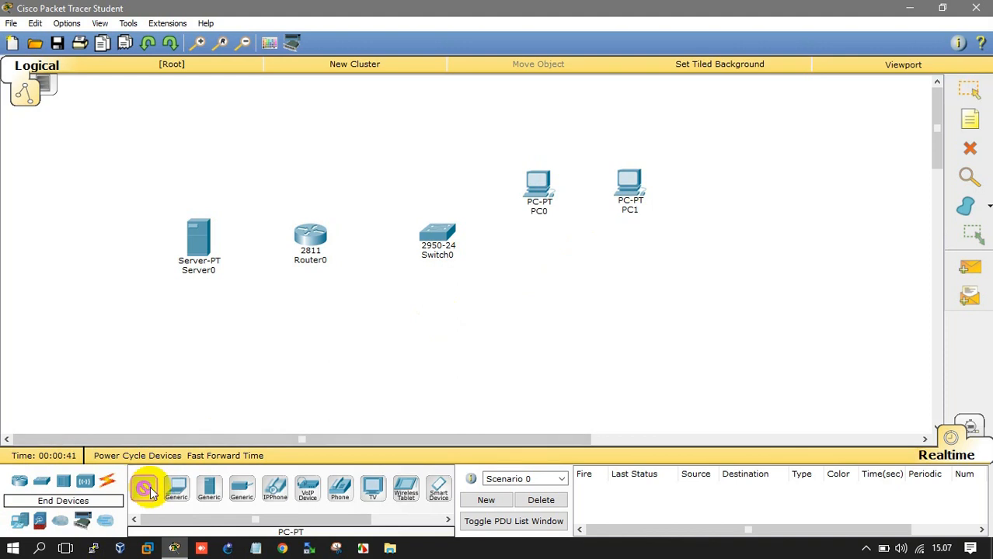
{"action": "left_click", "coordinate": [706, 177]}
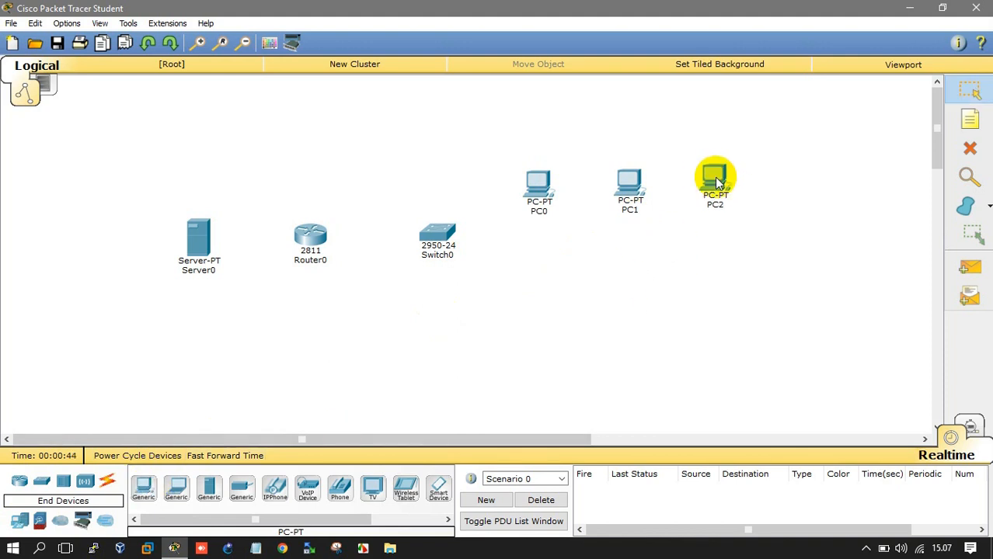
Place three more generic PCs in a second row below the first three.
{"action": "left_click", "coordinate": [145, 489]}
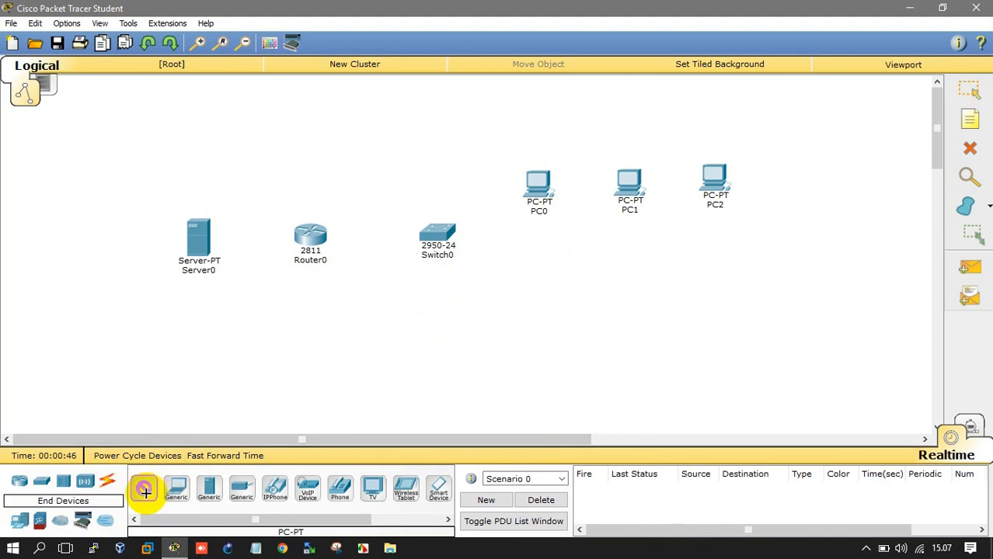
{"action": "left_click", "coordinate": [548, 284]}
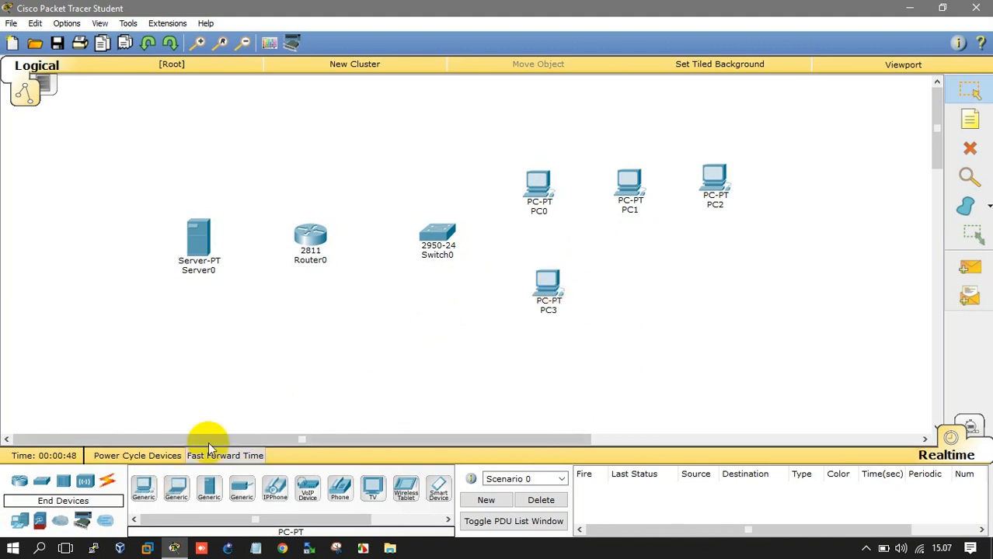
{"action": "left_click", "coordinate": [144, 490]}
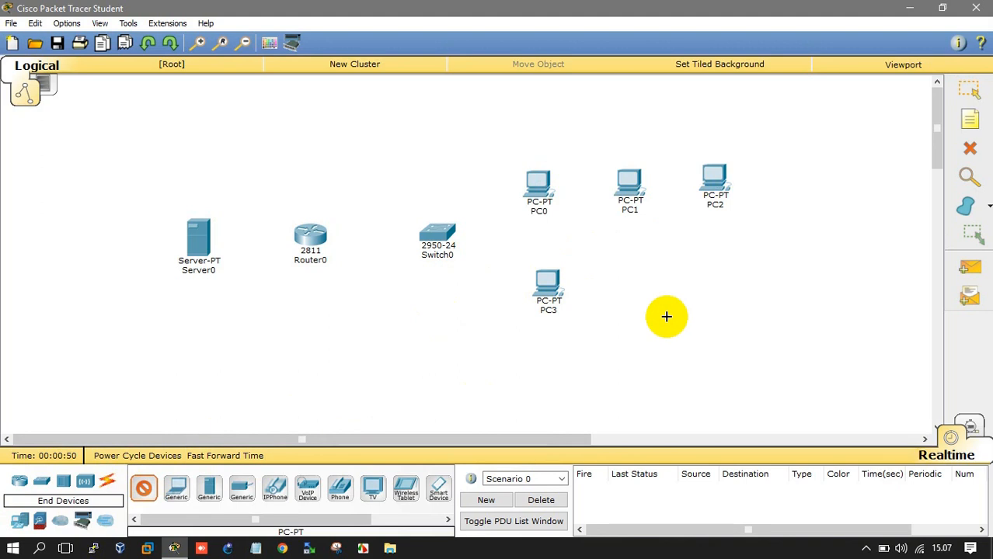
{"action": "left_click", "coordinate": [637, 283]}
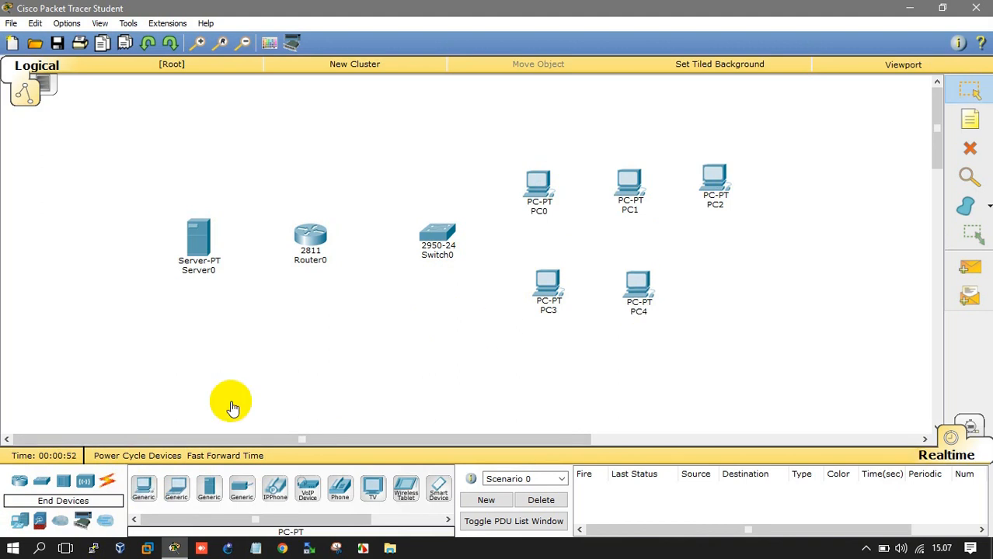
{"action": "left_click", "coordinate": [144, 489]}
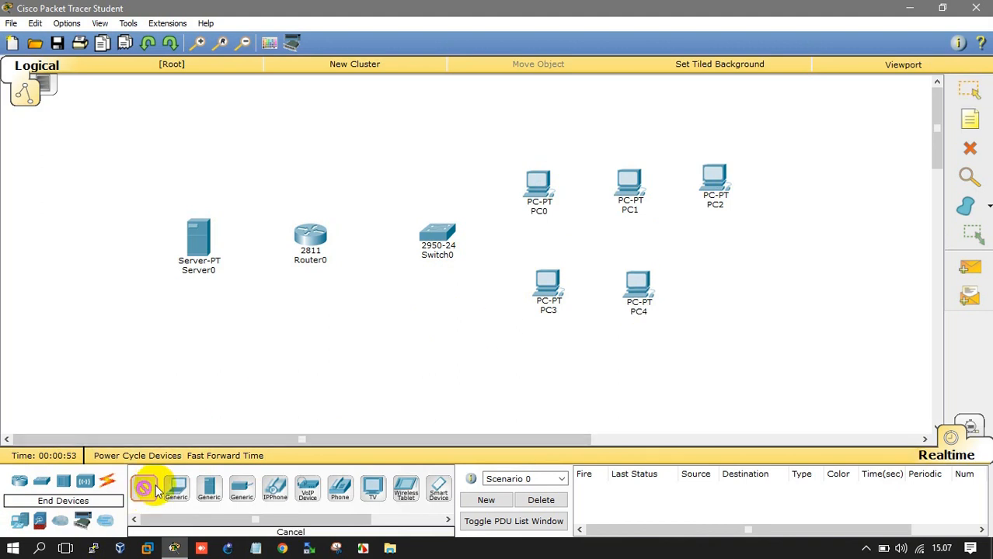
{"action": "left_click", "coordinate": [711, 292]}
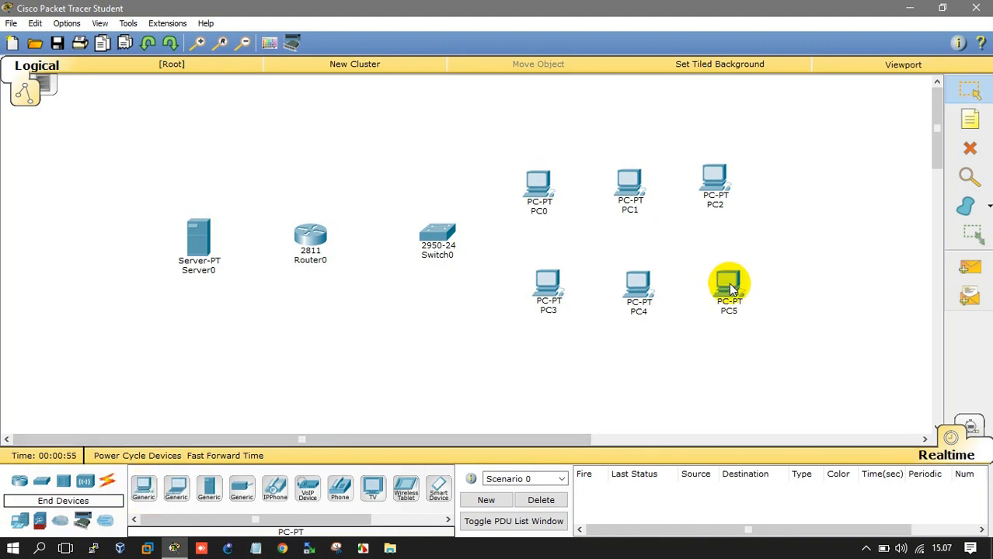
Connect Server0 to Router0 and Router0 to Switch0 using automatically chosen connection types.
{"action": "left_click", "coordinate": [107, 483]}
{"action": "left_click", "coordinate": [143, 488]}
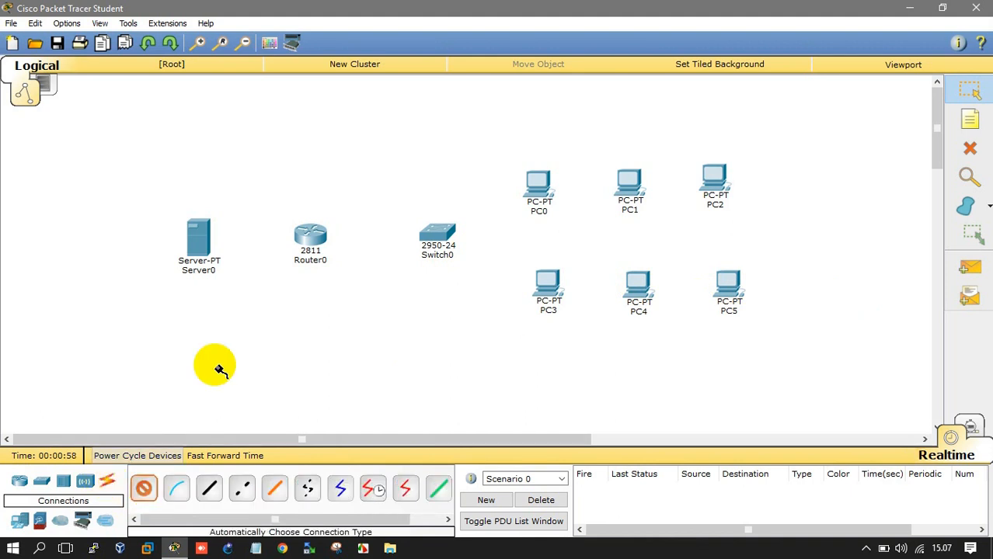
{"action": "left_click", "coordinate": [200, 242]}
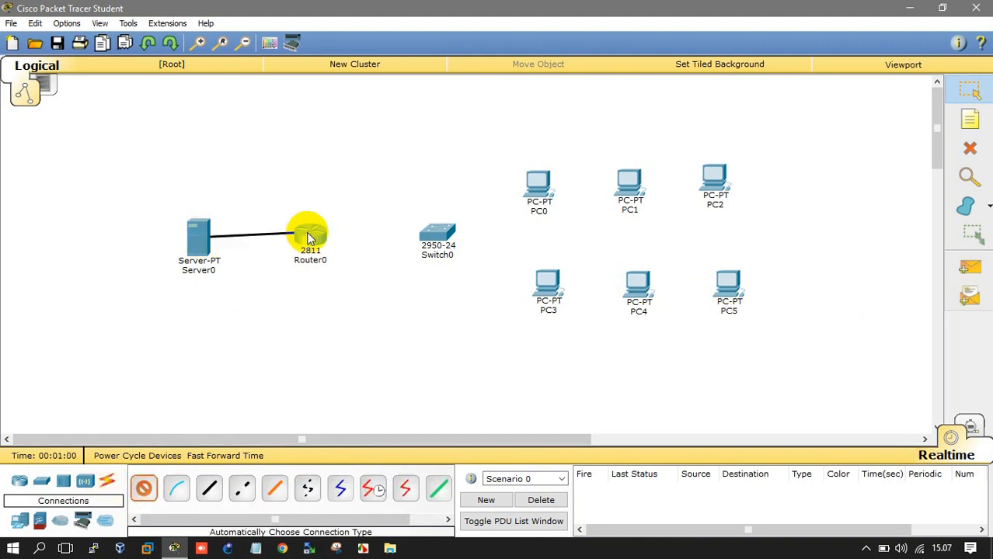
{"action": "left_click", "coordinate": [309, 238]}
{"action": "left_click", "coordinate": [140, 488]}
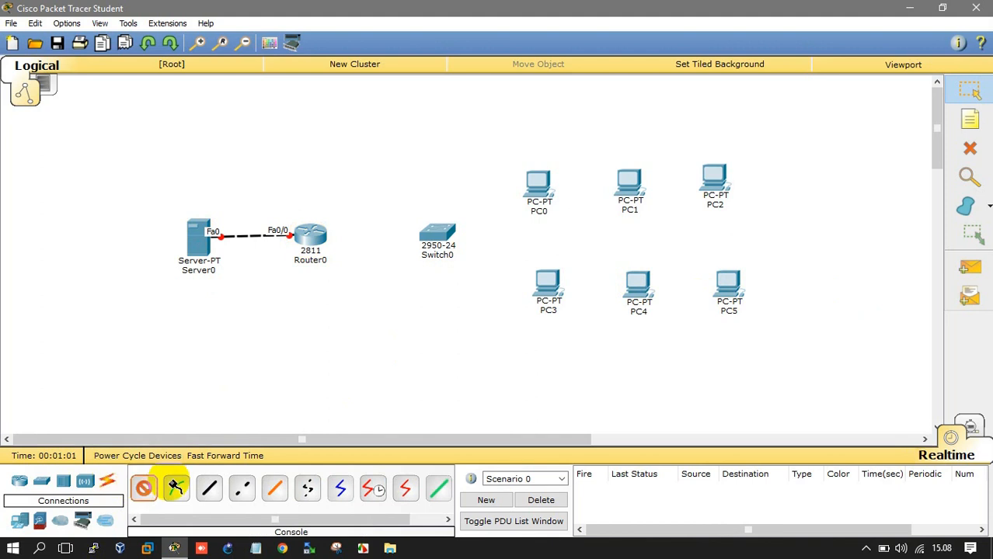
{"action": "left_click", "coordinate": [311, 237]}
{"action": "left_click", "coordinate": [419, 240]}
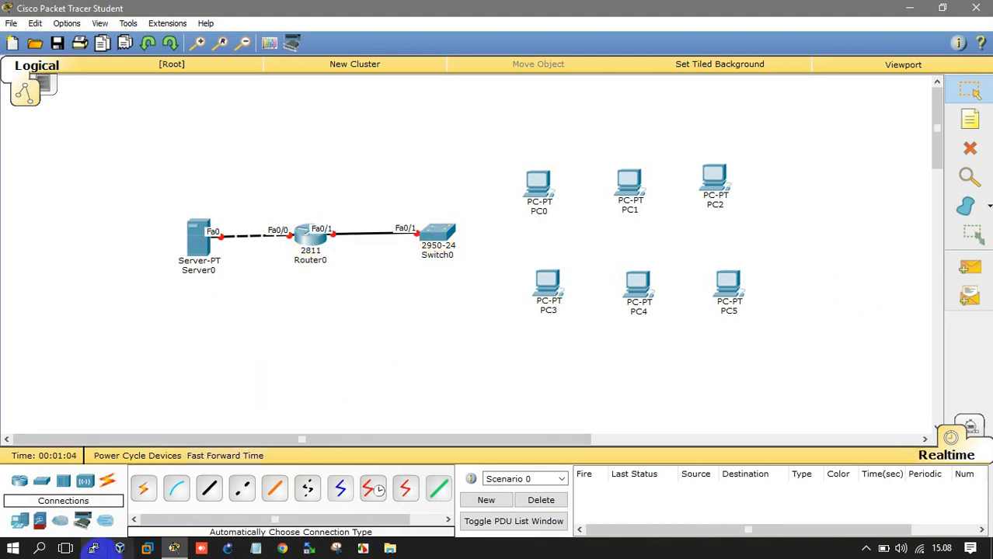
Connect Switch0 to each of the upper-row PCs, PC0, PC1 and PC2, with automatically chosen connections.
{"action": "left_click", "coordinate": [146, 489]}
{"action": "left_click", "coordinate": [433, 235]}
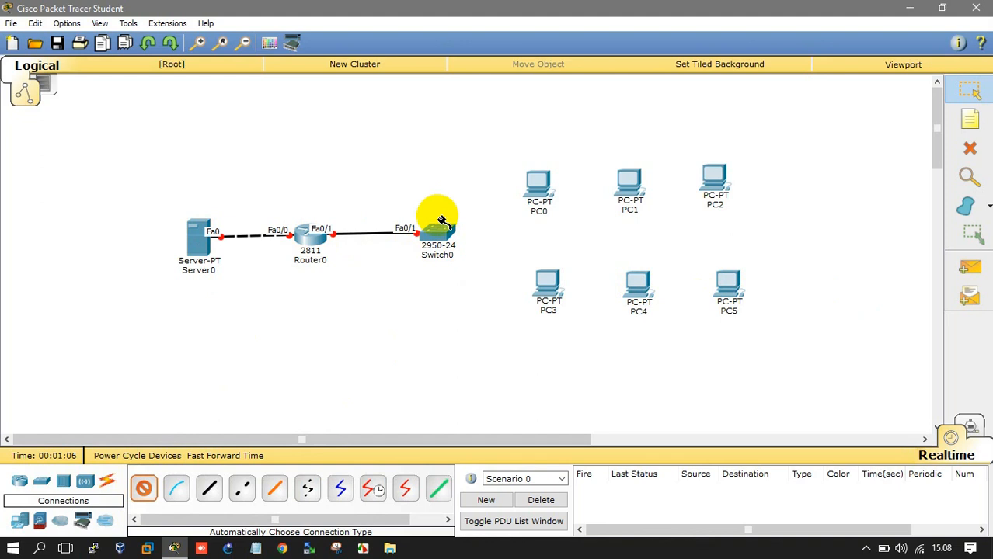
{"action": "left_click", "coordinate": [541, 187]}
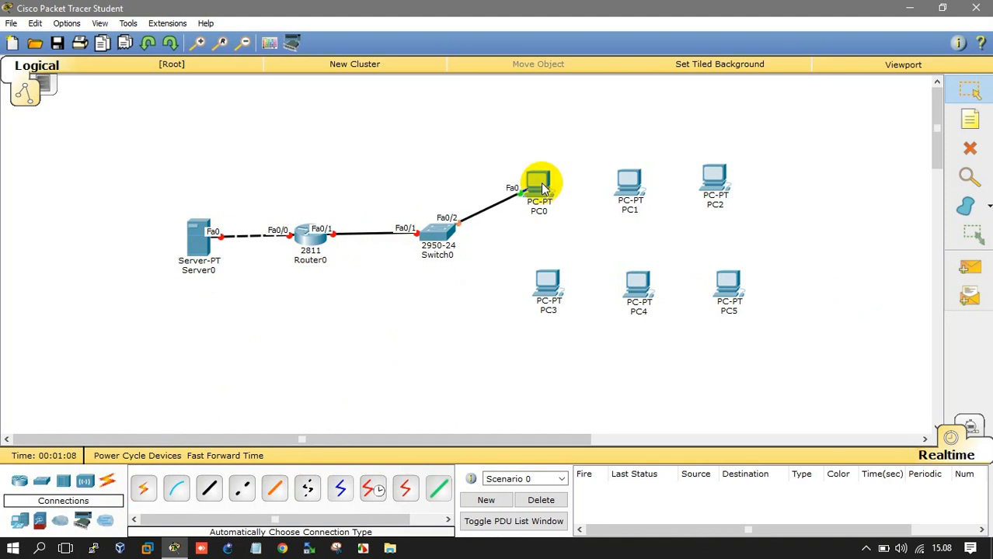
{"action": "left_click", "coordinate": [150, 487]}
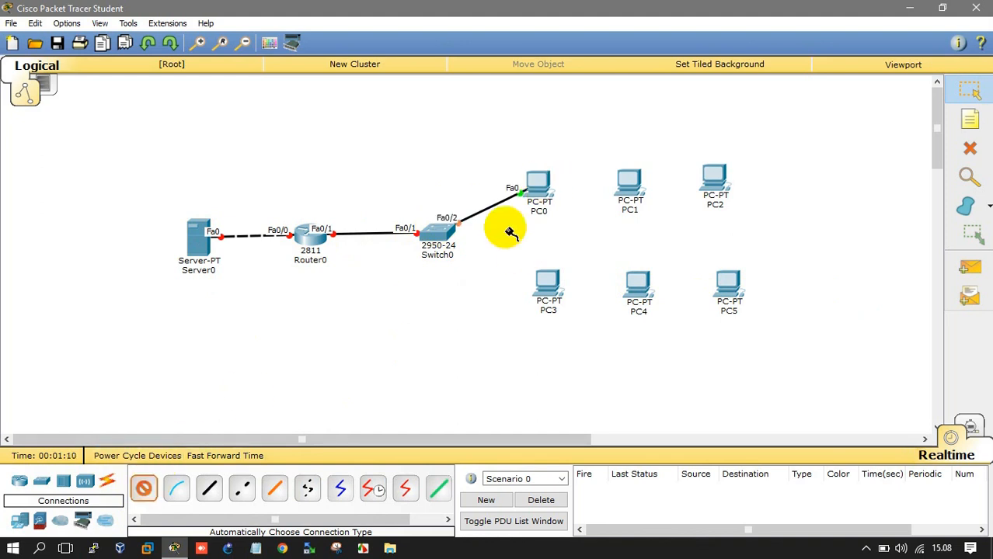
{"action": "left_click", "coordinate": [440, 227]}
{"action": "left_click", "coordinate": [628, 177]}
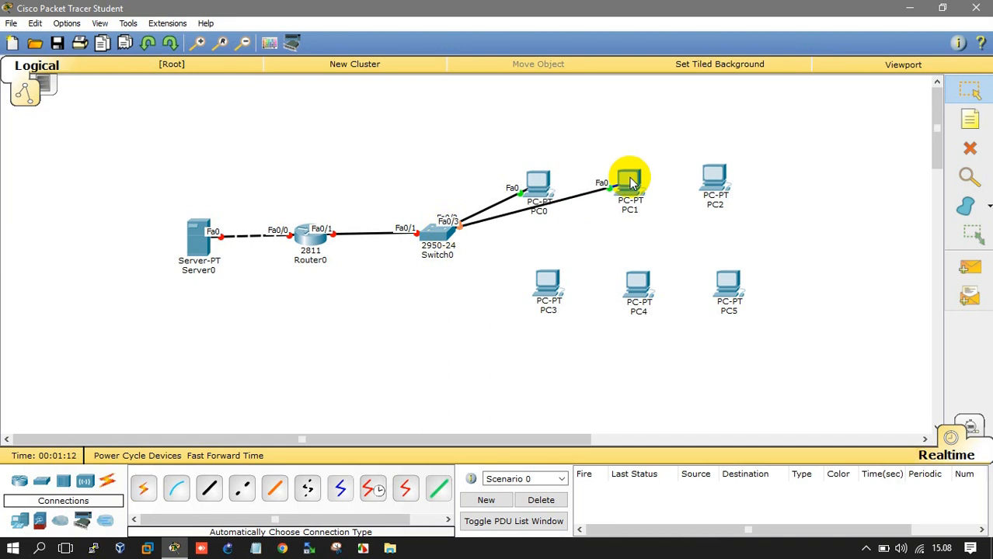
{"action": "left_click", "coordinate": [143, 487]}
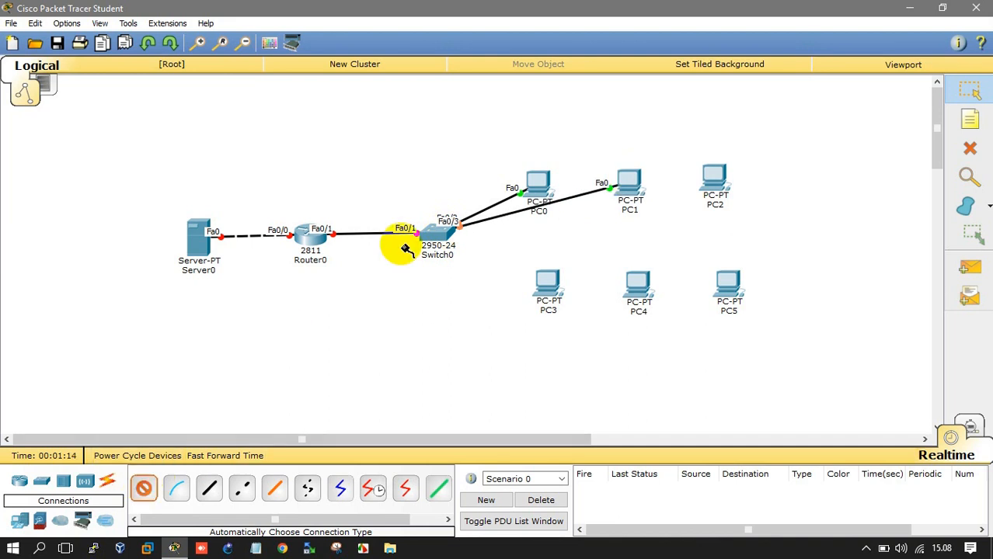
{"action": "left_click", "coordinate": [435, 233]}
{"action": "left_click", "coordinate": [713, 180]}
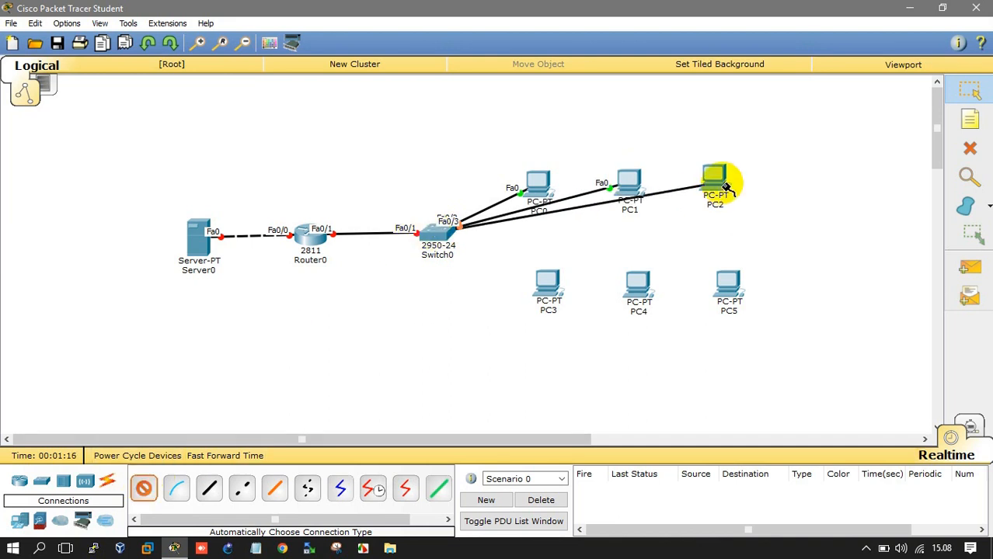
Connect Switch0 to each of the lower-row PCs, PC3, PC4 and PC5, with automatically chosen connections.
{"action": "left_click", "coordinate": [143, 488]}
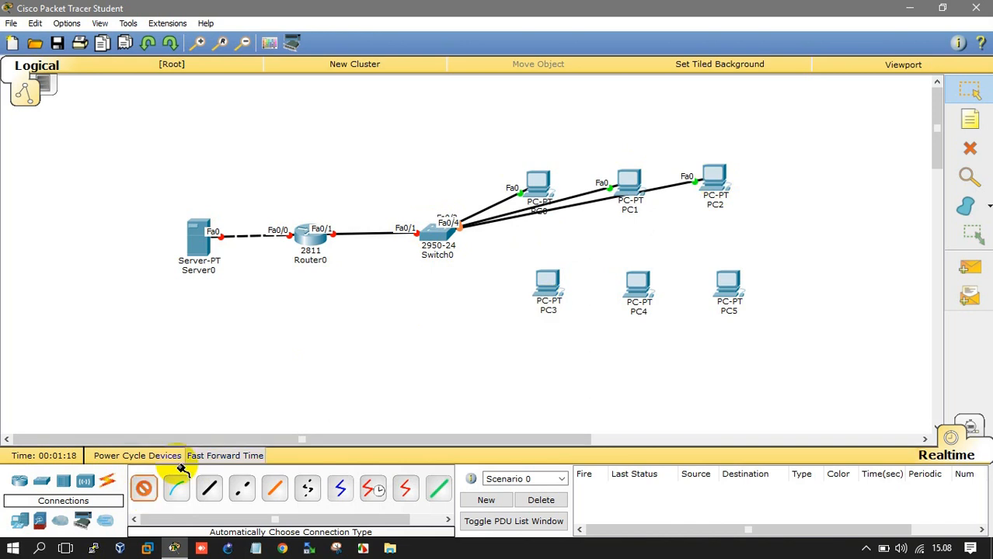
{"action": "left_click", "coordinate": [441, 235]}
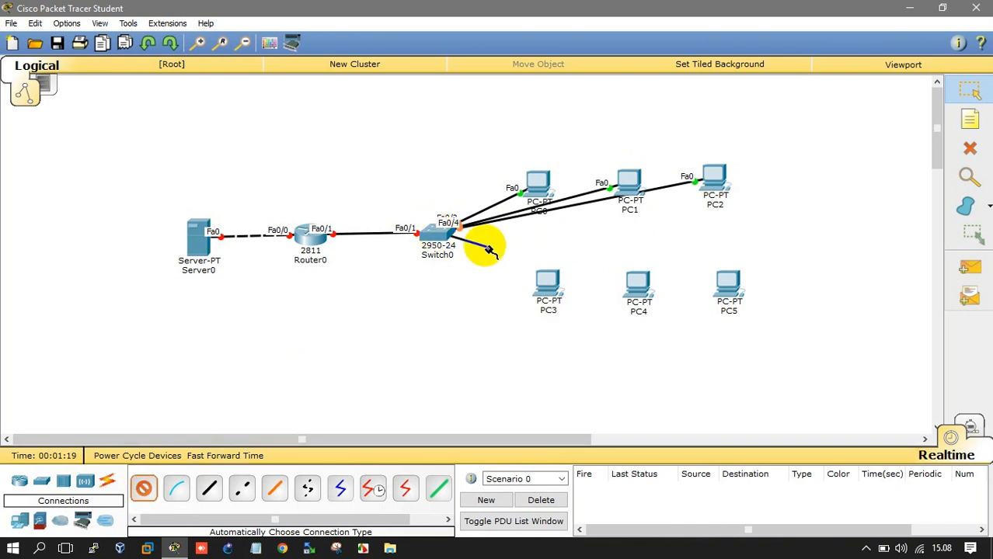
{"action": "left_click", "coordinate": [542, 282]}
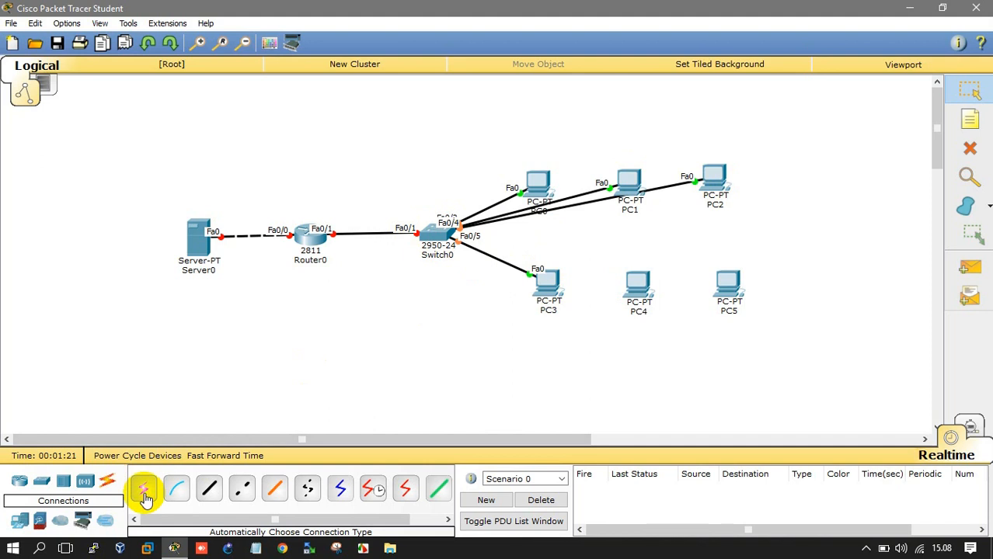
{"action": "left_click", "coordinate": [143, 488]}
{"action": "left_click", "coordinate": [426, 230]}
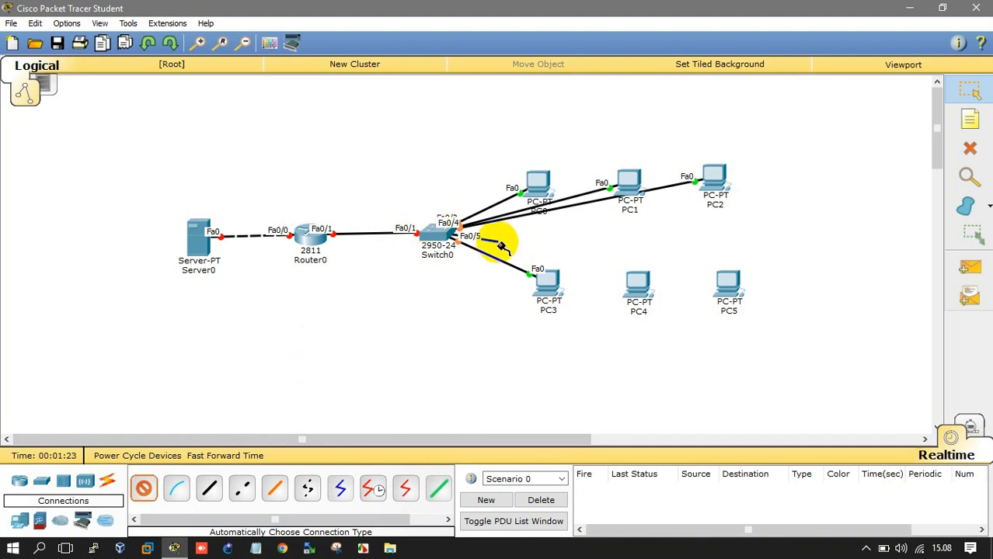
{"action": "left_click", "coordinate": [638, 285]}
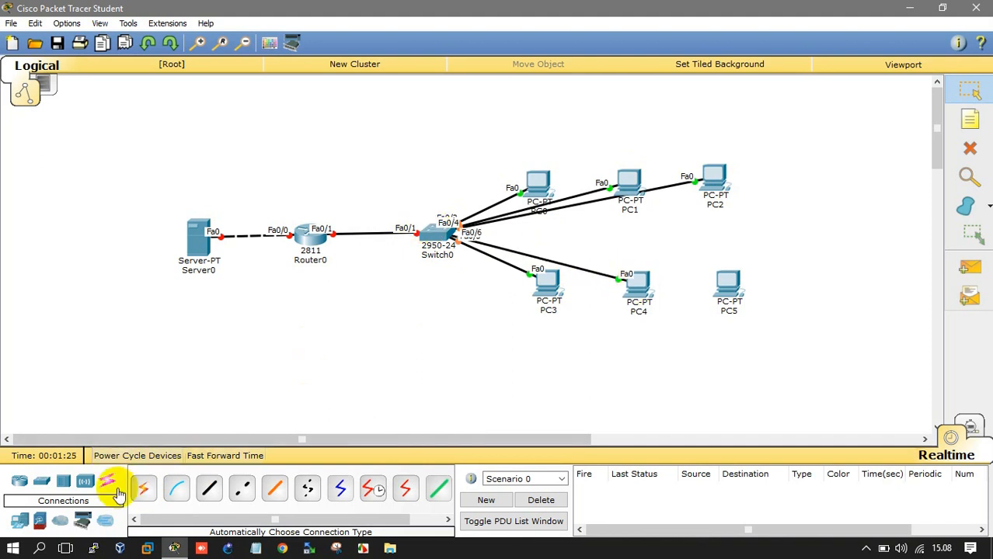
{"action": "left_click", "coordinate": [428, 233]}
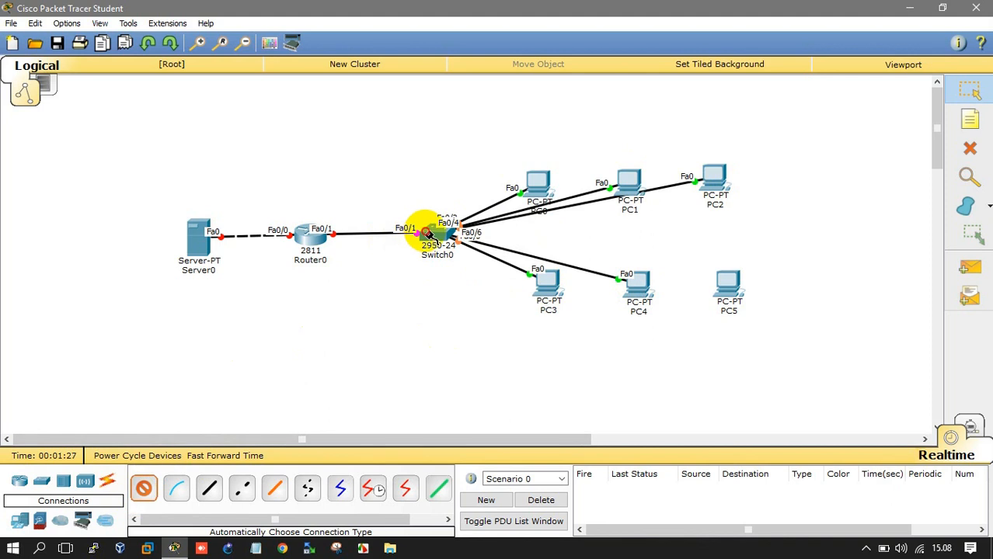
{"action": "left_click", "coordinate": [726, 284]}
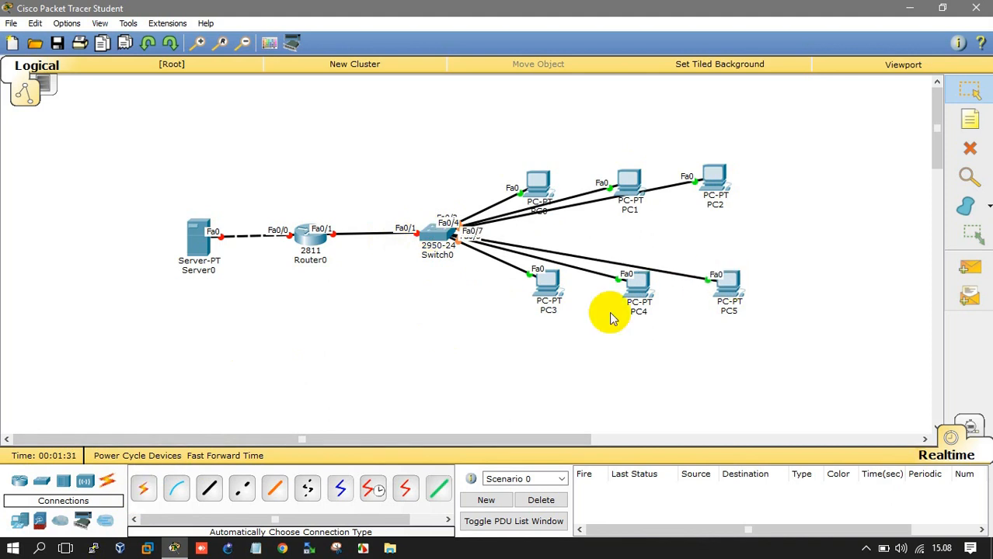
Place a text note reading 192.168.1.1/25 above Server0.
{"action": "left_click", "coordinate": [969, 118]}
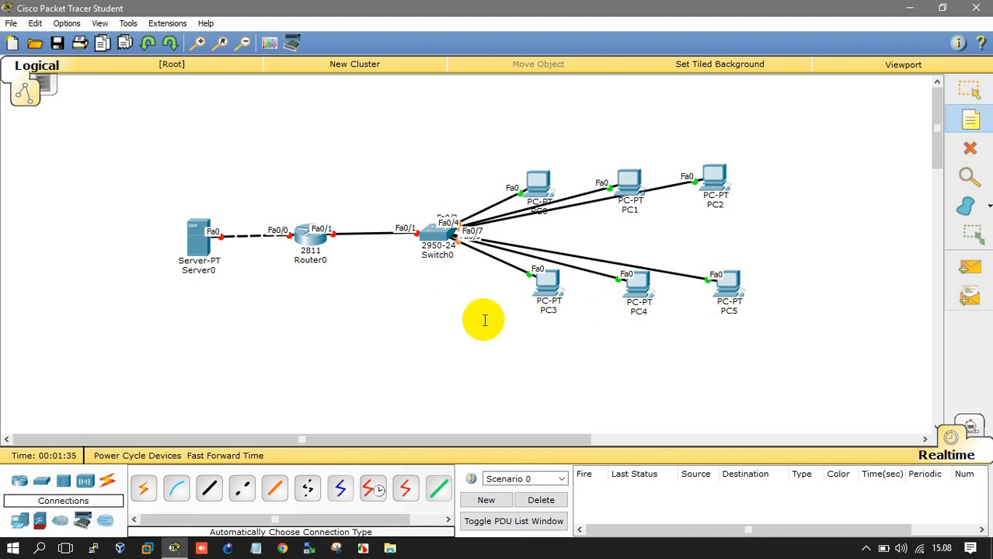
{"action": "left_click", "coordinate": [174, 165]}
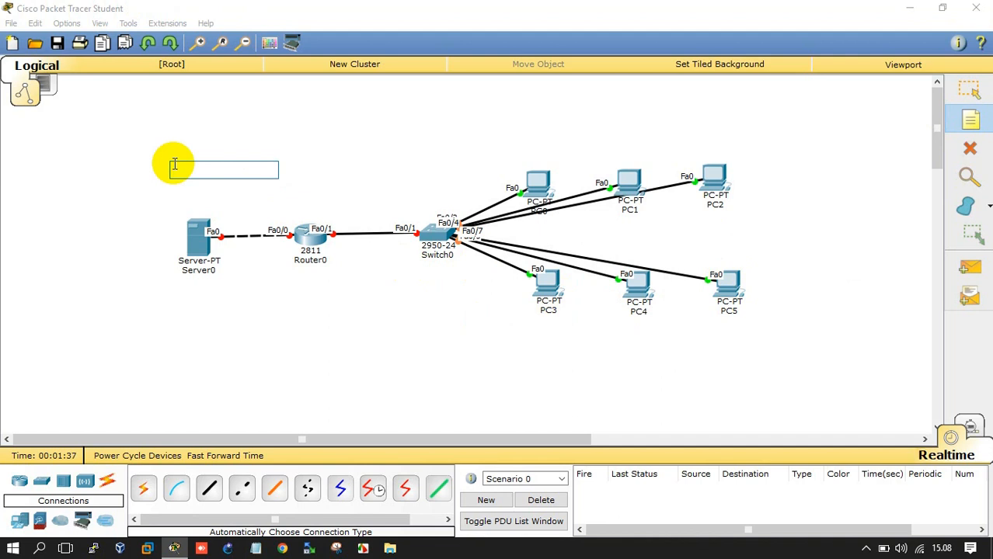
{"action": "type", "text": "1"}
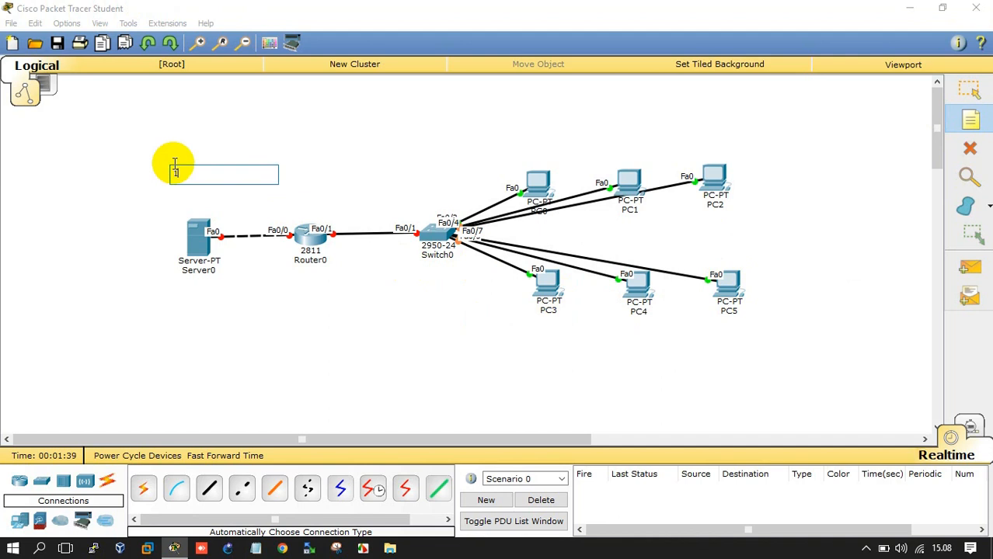
{"action": "type", "text": "92.168.1.1/25"}
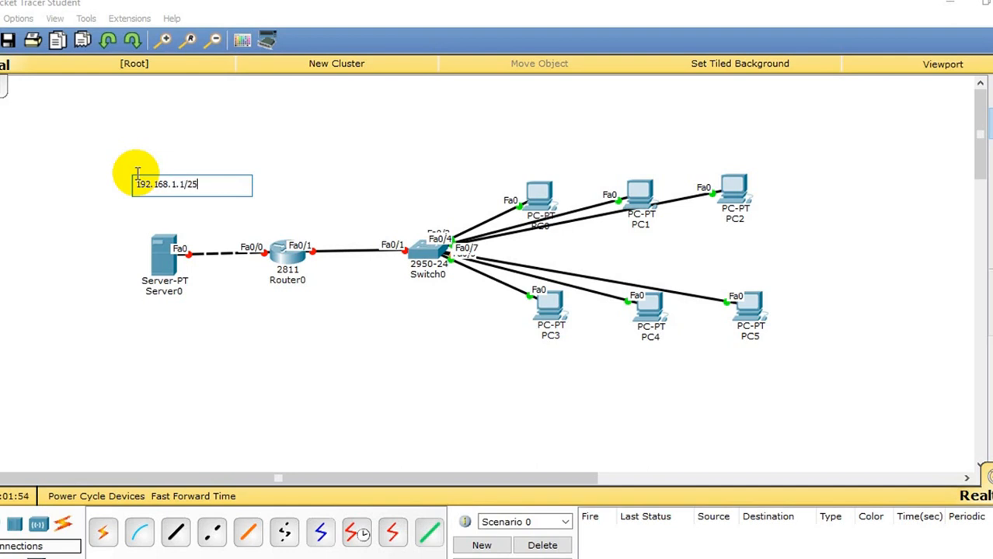
Place a text note reading 192.168.2.1/26 above the link between Router0 and Switch0.
{"action": "left_click", "coordinate": [325, 186]}
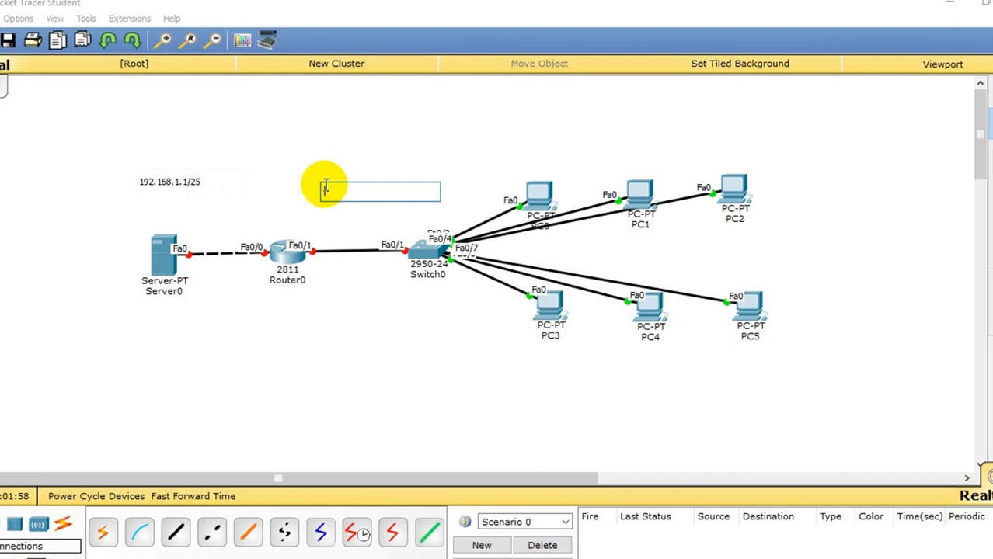
{"action": "left_click", "coordinate": [318, 181]}
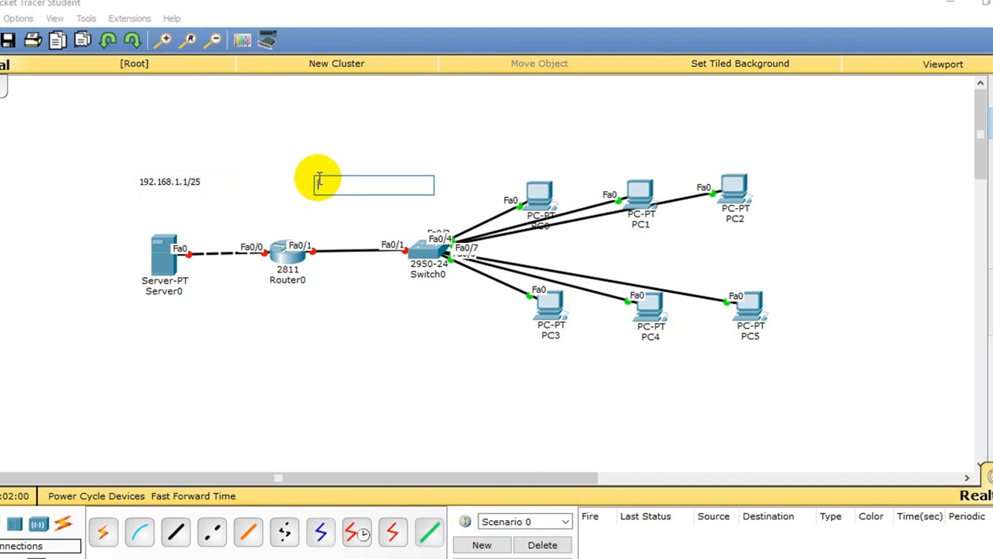
{"action": "type", "text": "1"}
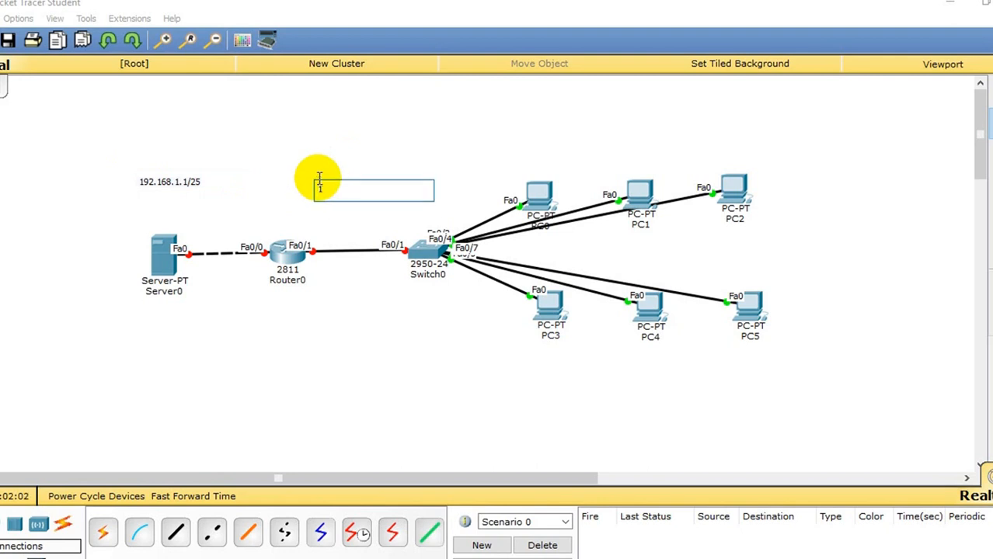
{"action": "type", "text": "92.168.2.1/26"}
{"action": "left_click", "coordinate": [351, 341]}
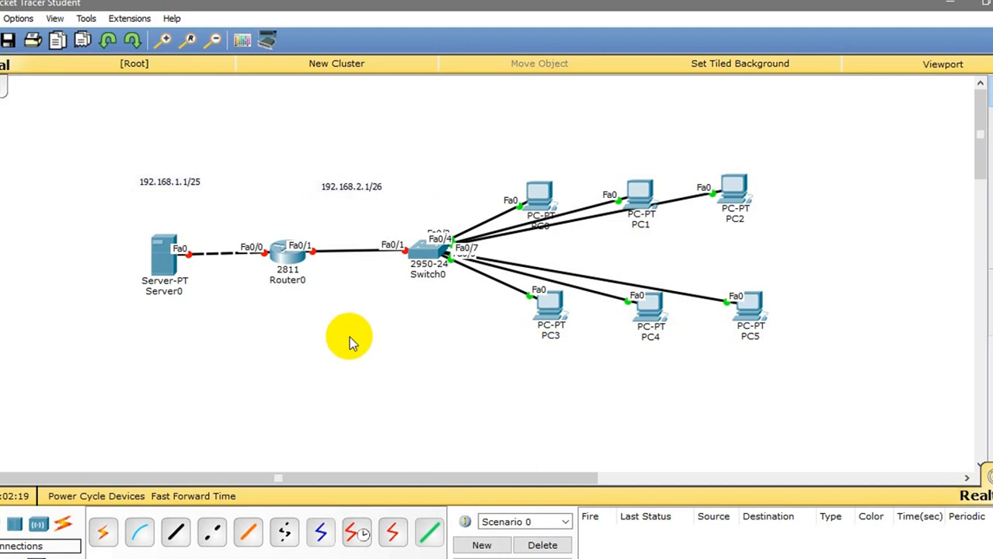
{"action": "double_click", "coordinate": [345, 186]}
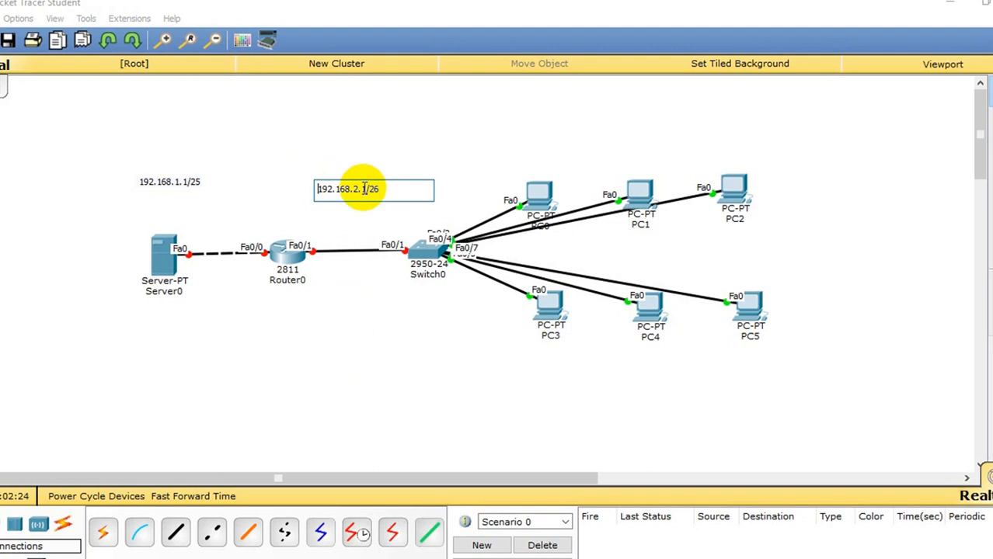
{"action": "left_click_drag", "start_coordinate": [361, 189], "coordinate": [313, 194]}
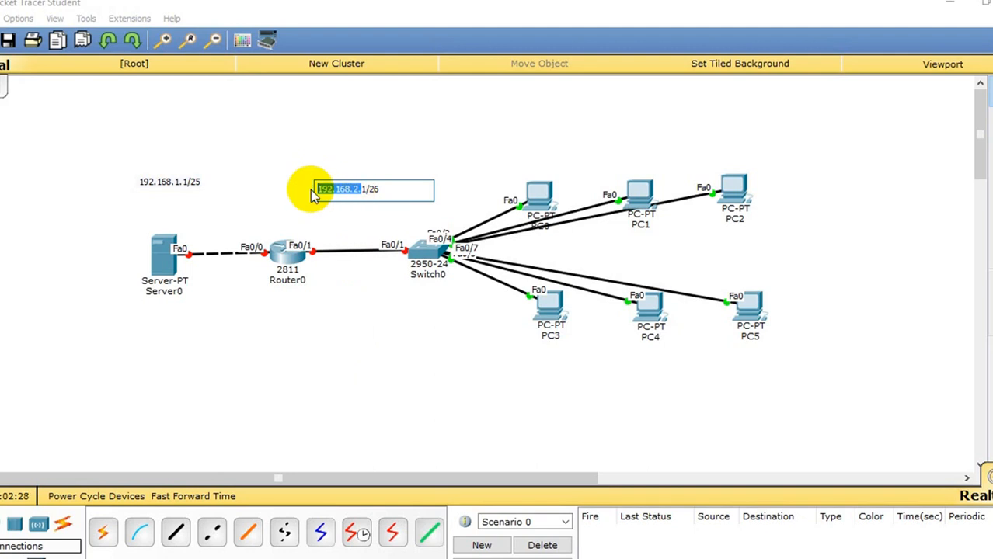
{"action": "key", "text": "ctrl+a"}
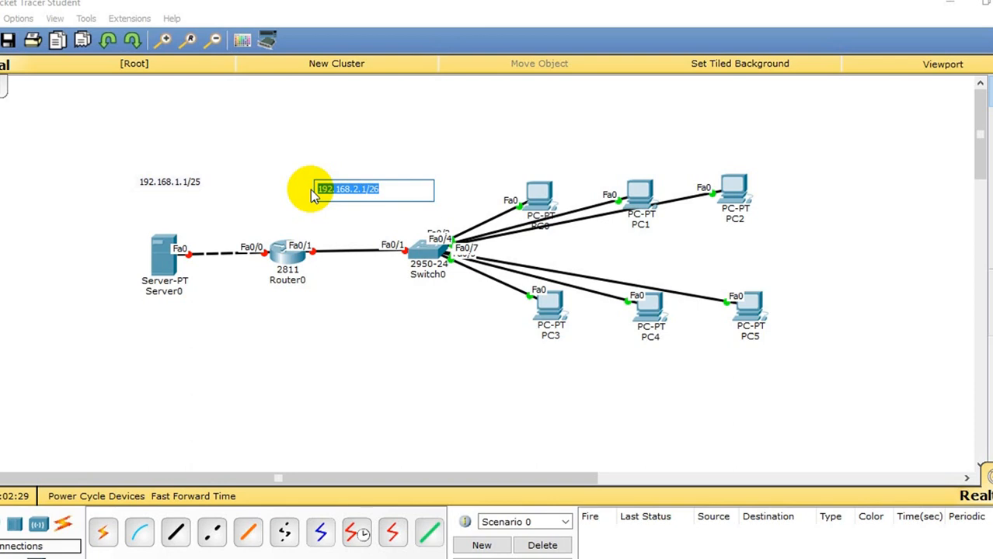
Open PC0's IP configuration and set its static IP address to 192.168.2.2.
{"action": "left_click", "coordinate": [521, 156]}
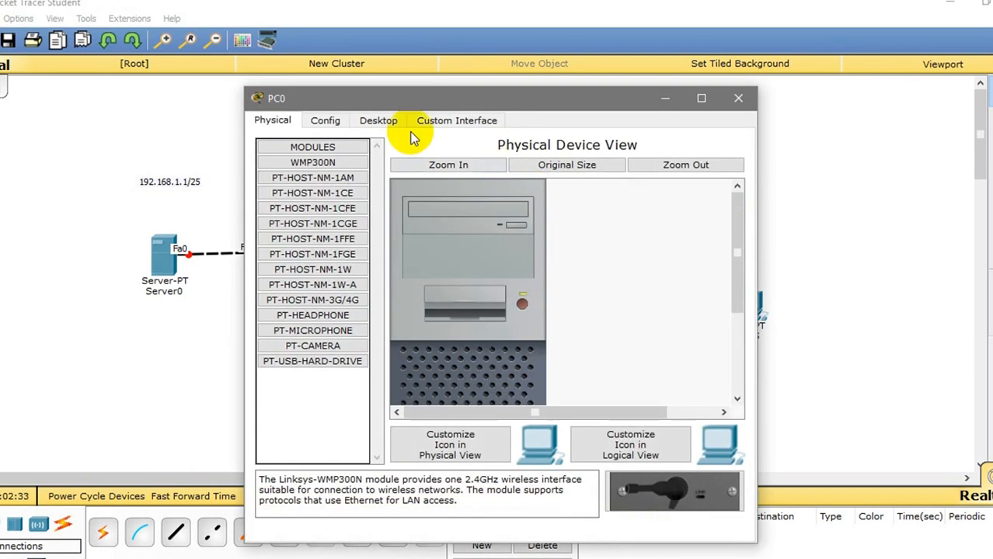
{"action": "left_click", "coordinate": [380, 122]}
{"action": "left_click", "coordinate": [317, 179]}
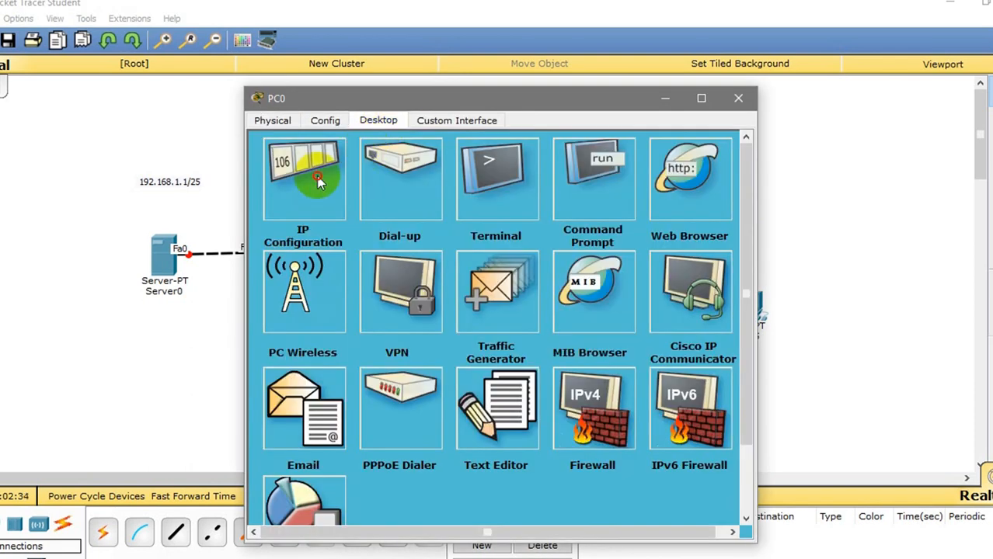
{"action": "left_click", "coordinate": [426, 212]}
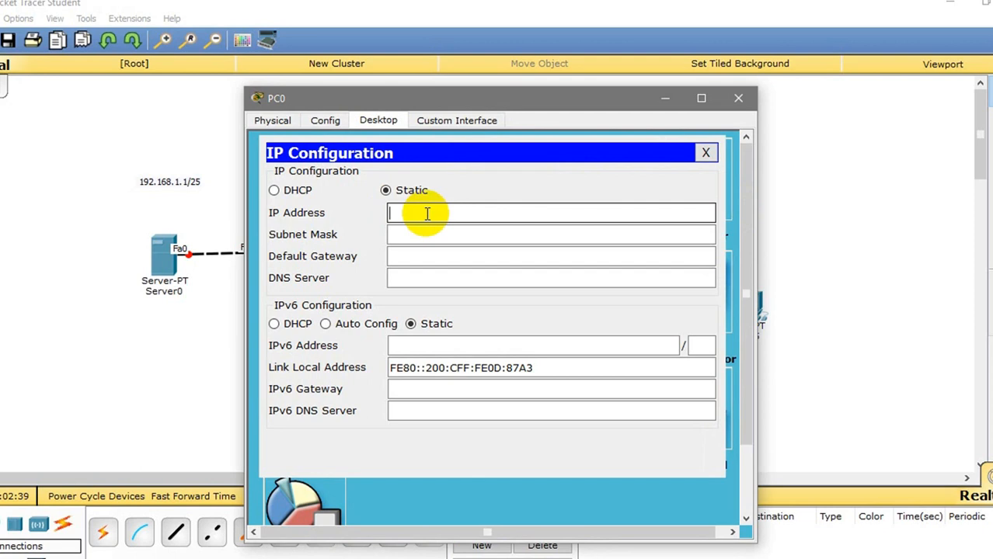
{"action": "type", "text": "192.168.2.2"}
{"action": "key", "text": "Tab"}
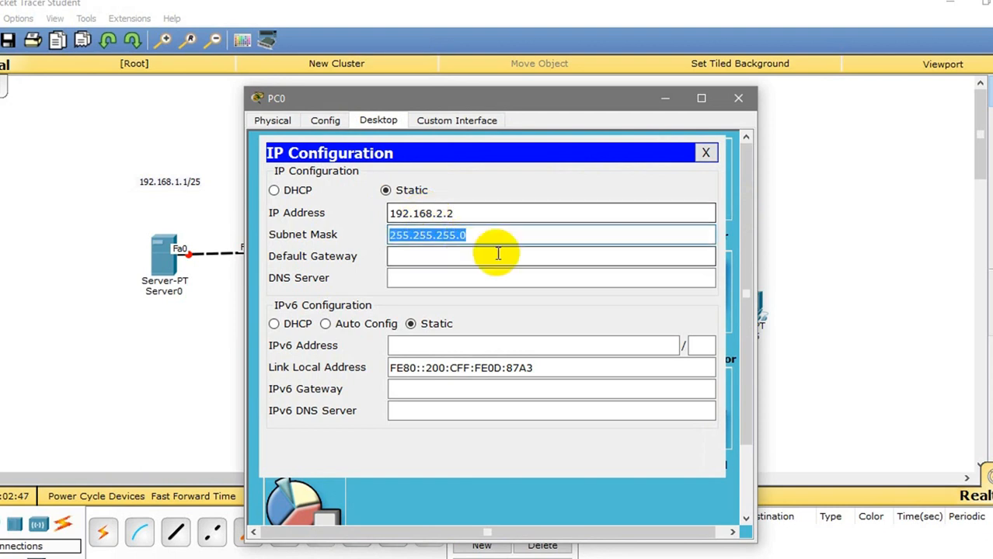
Set PC0's subnet mask to 255.255.255.192 and its default gateway to 192.168.2.1, then close the PC0 window.
{"action": "left_click", "coordinate": [487, 232]}
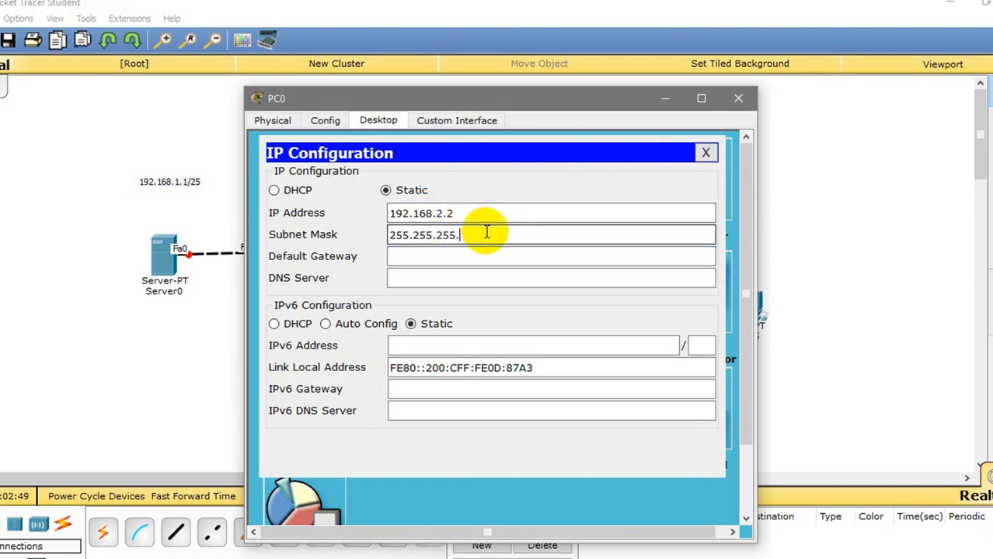
{"action": "type", "text": "192"}
{"action": "key", "text": "Tab"}
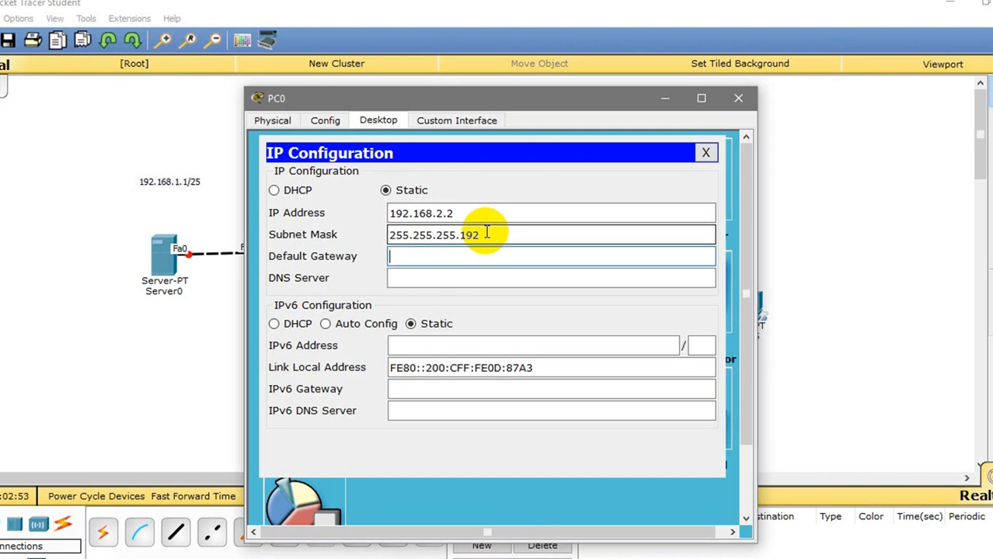
{"action": "type", "text": "192.168.2.1"}
{"action": "key", "text": "ctrl+a"}
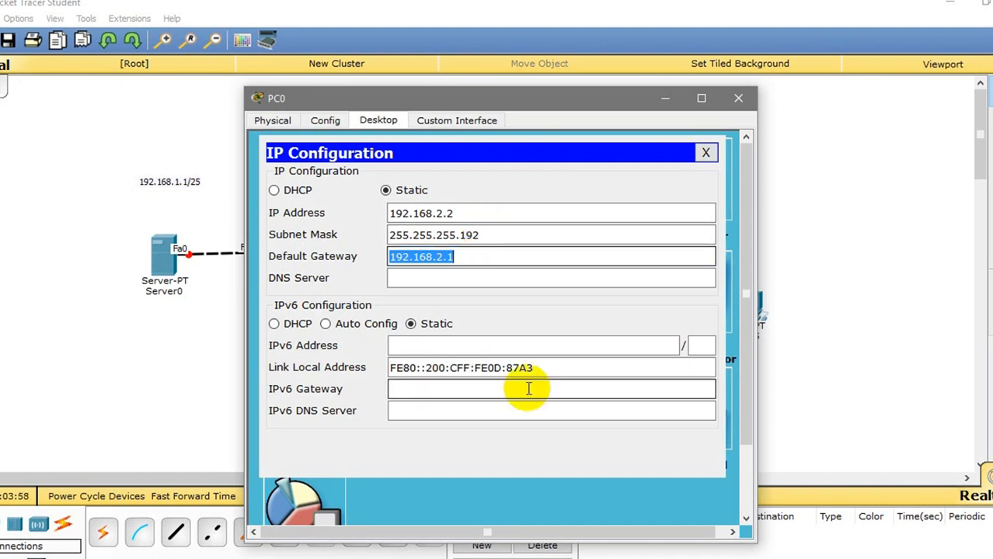
{"action": "left_click", "coordinate": [739, 98]}
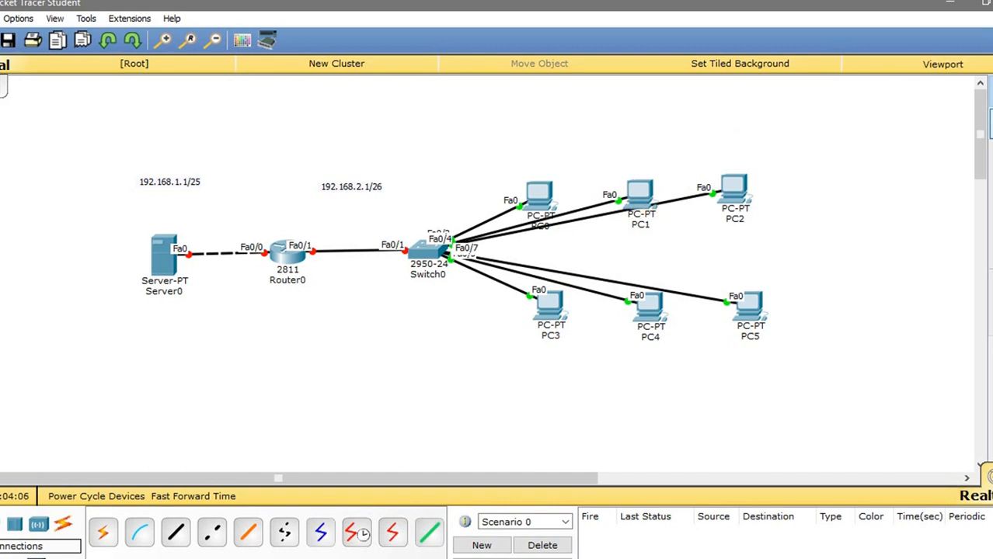
Place a text note reading 192.168.2.2 above PC0 and copy its text.
{"action": "left_click", "coordinate": [503, 159]}
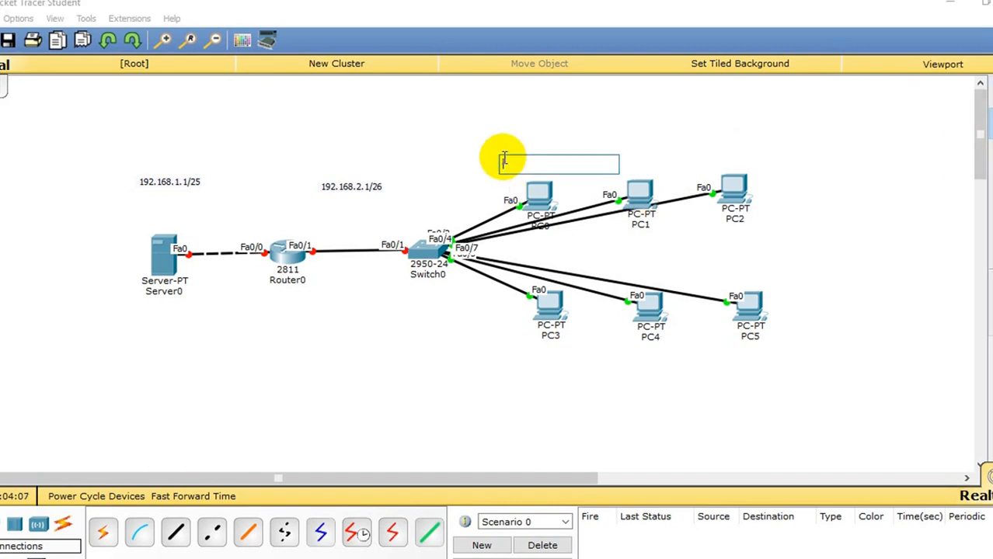
{"action": "type", "text": "192.168.2.1"}
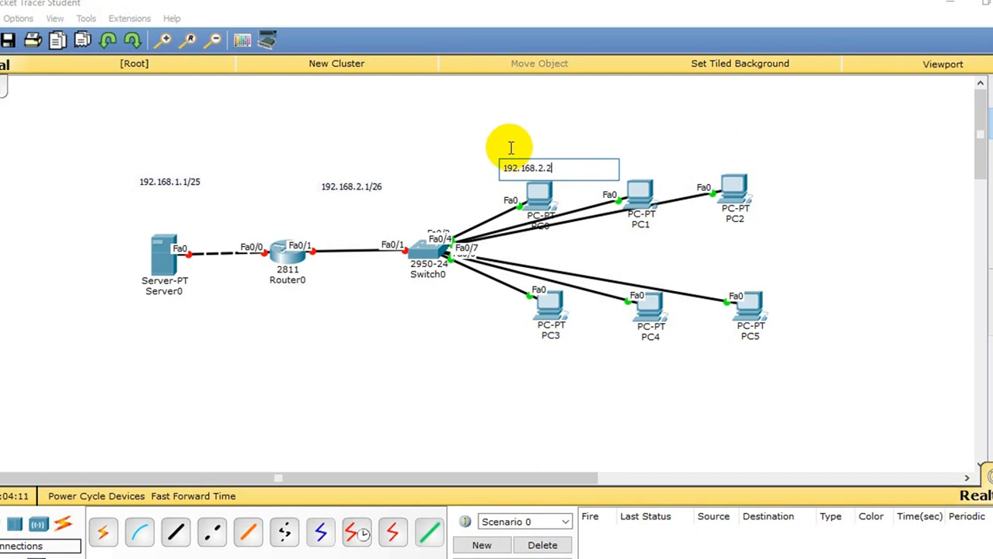
{"action": "key", "text": "ctrl+a"}
{"action": "key", "text": "ctrl+c"}
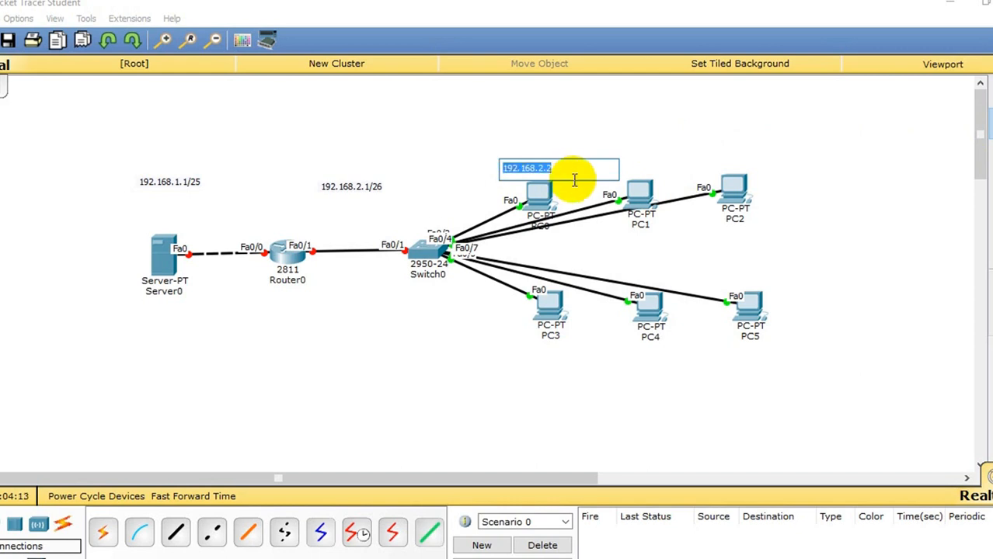
Place a note above PC1 from the copied address, with the last octet changed so it reads 192.168.2.3.
{"action": "left_click", "coordinate": [585, 103]}
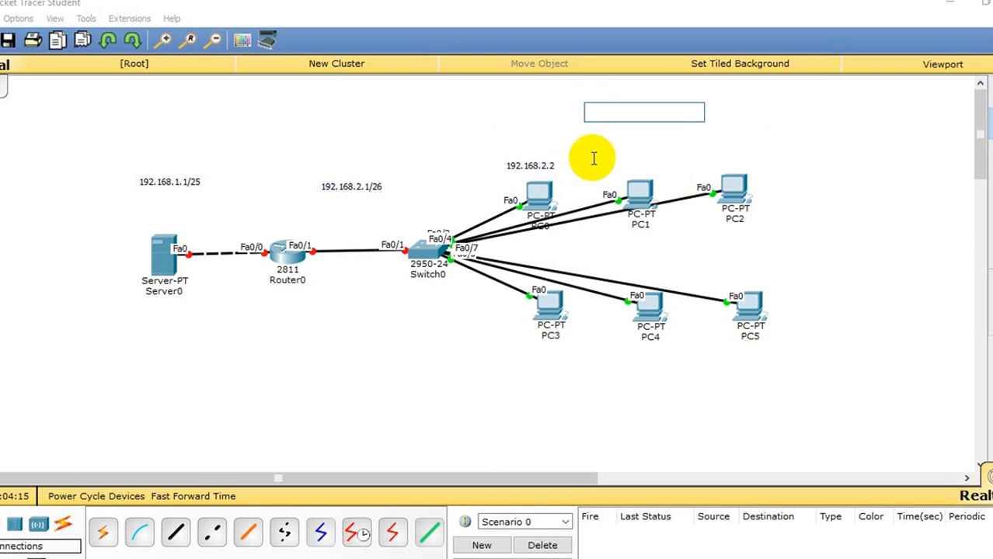
{"action": "left_click", "coordinate": [592, 163]}
{"action": "key", "text": "ctrl+v"}
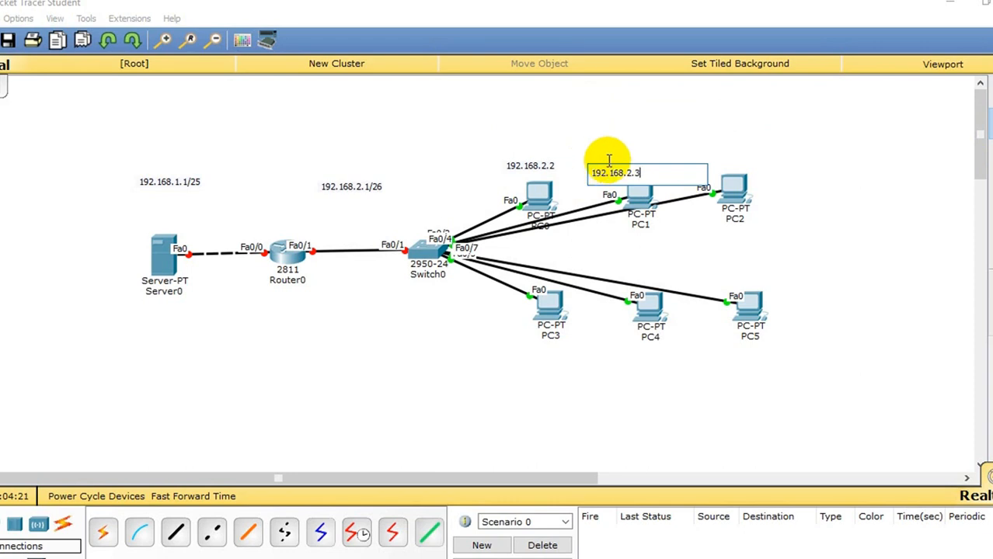
Place a note above PC2 from the copied address, with the last octet changed so it reads 192.168.2.4.
{"action": "left_click", "coordinate": [684, 141]}
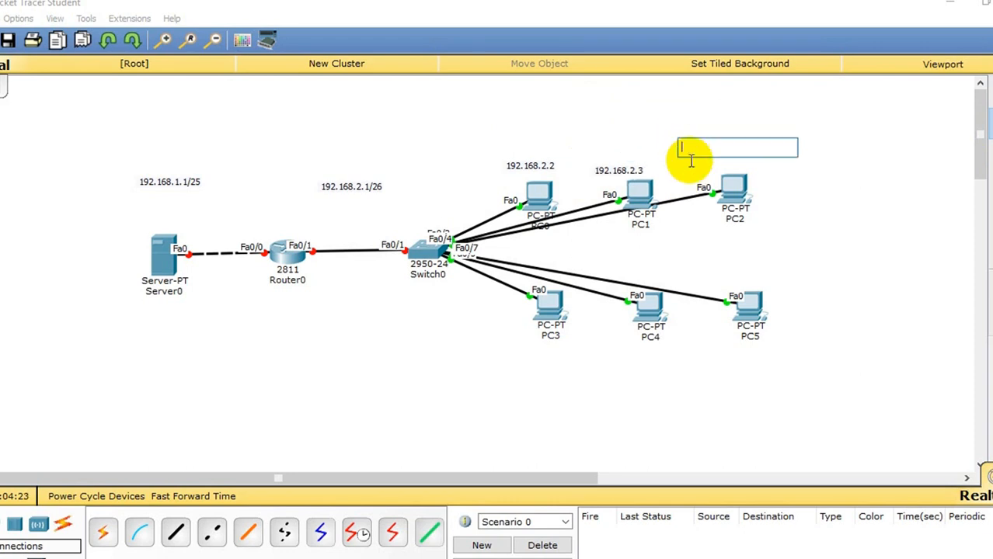
{"action": "left_click", "coordinate": [691, 162]}
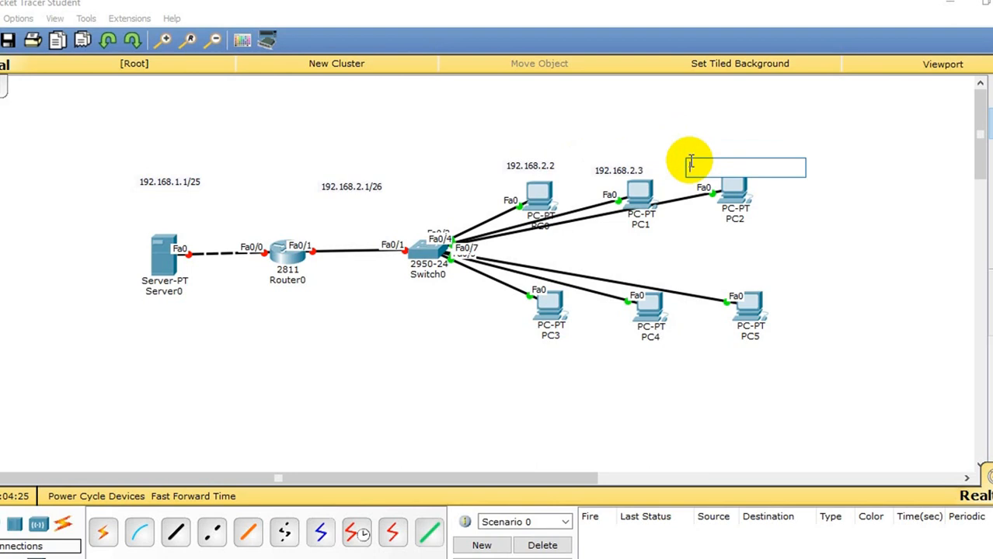
{"action": "key", "text": "ctrl+v"}
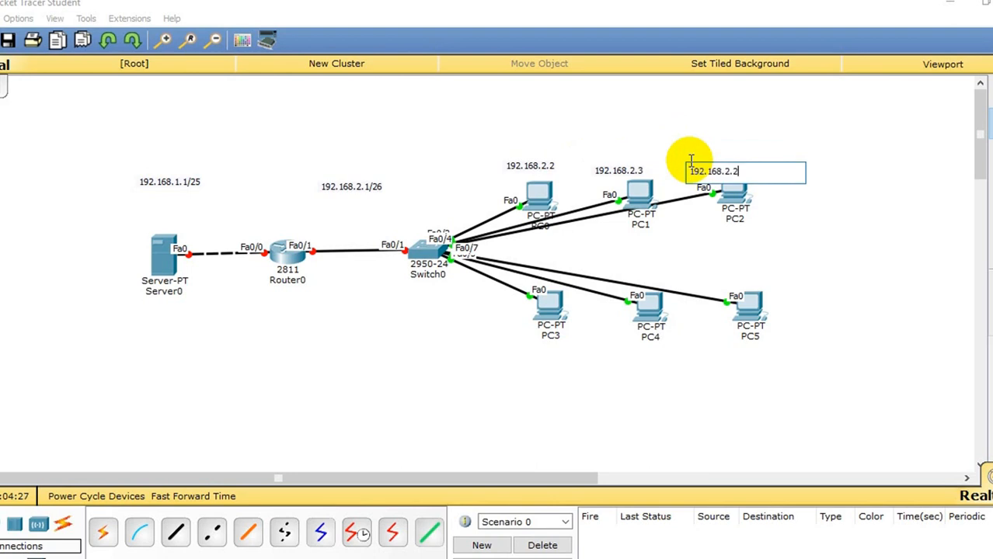
{"action": "key", "text": "BackSpace"}
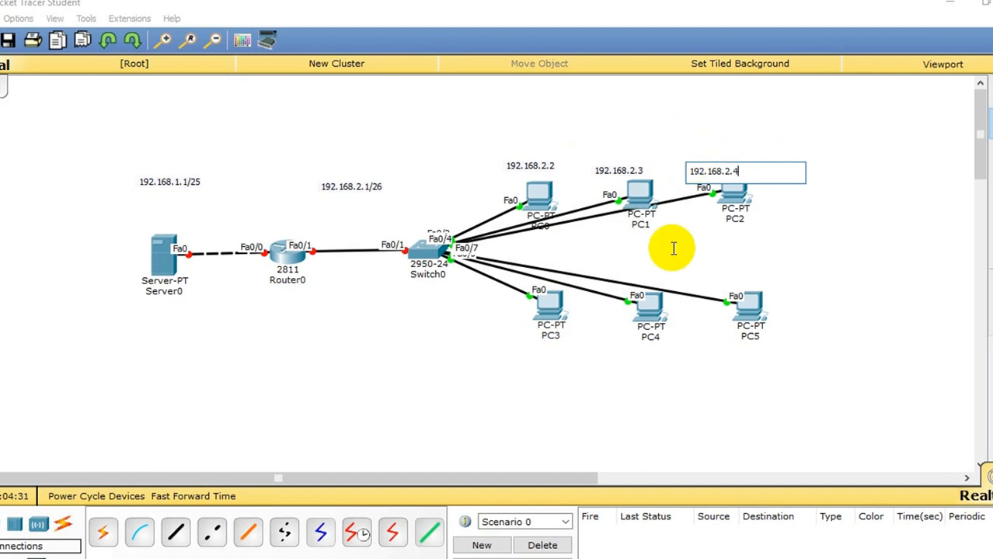
Place a note below PC5 from the copied address, with the last octet changed so it reads 192.168.2.5.
{"action": "left_click", "coordinate": [730, 371]}
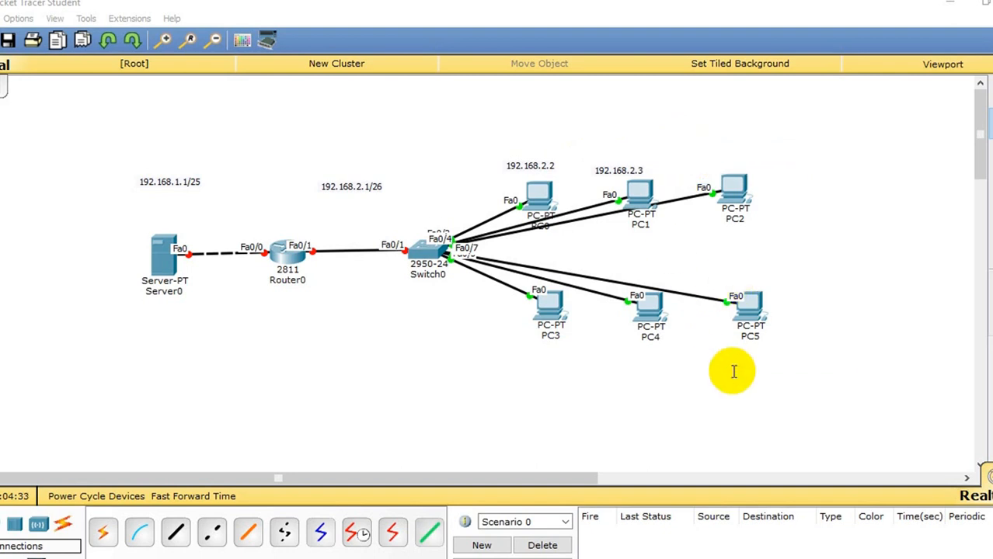
{"action": "key", "text": "ctrl+v"}
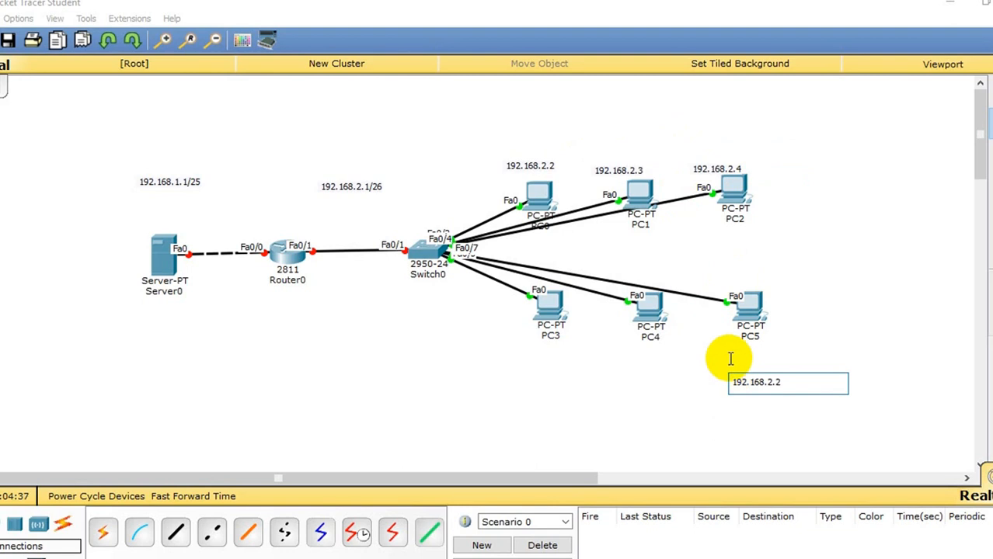
{"action": "key", "text": "BackSpace"}
{"action": "type", "text": "5"}
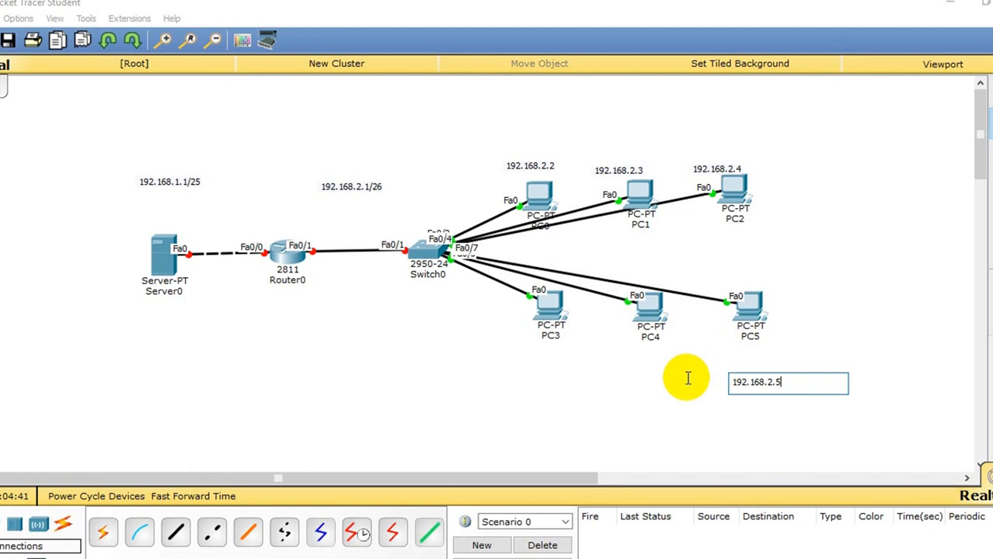
Place a note below PC4 from the copied address, with the last octet changed so it reads 192.168.2.6.
{"action": "left_click", "coordinate": [625, 365]}
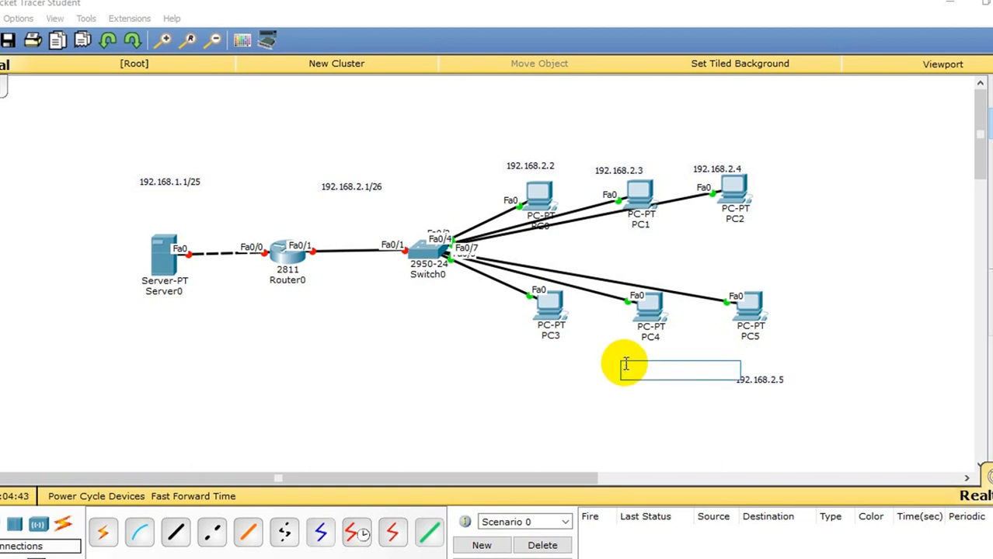
{"action": "key", "text": "ctrl+v"}
{"action": "key", "text": "BackSpace"}
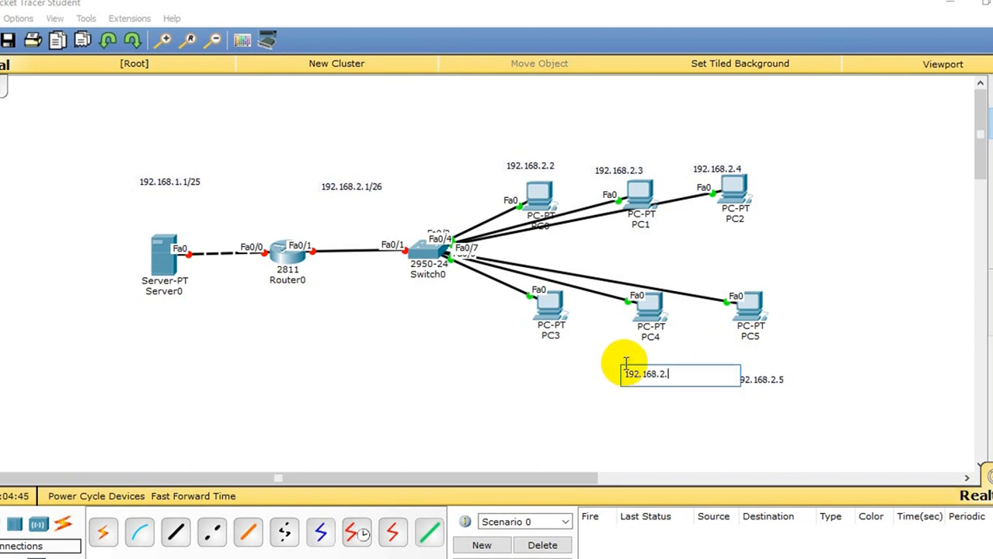
{"action": "type", "text": "6"}
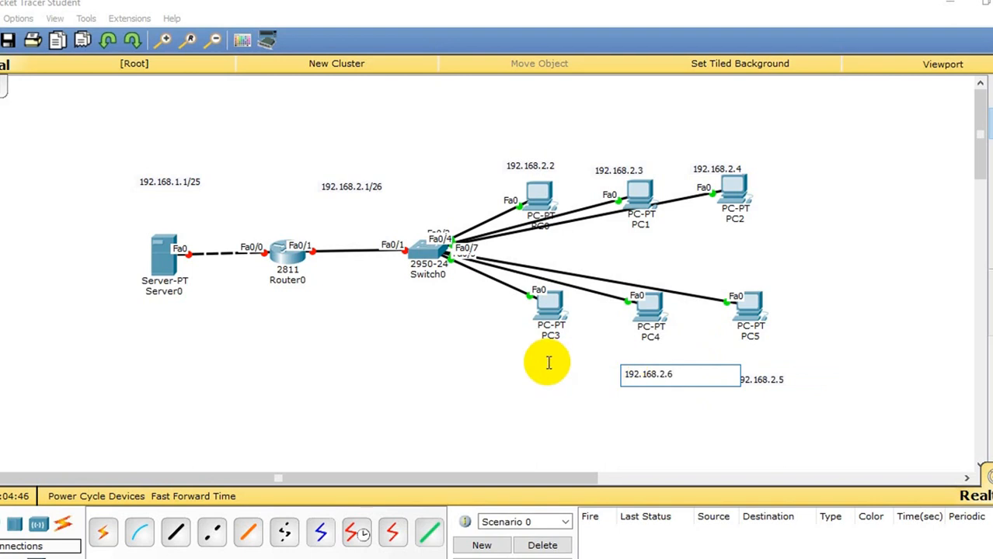
Place a note below PC3 from the copied address, with the last octet changed so it reads 192.168.2.7.
{"action": "left_click", "coordinate": [506, 355]}
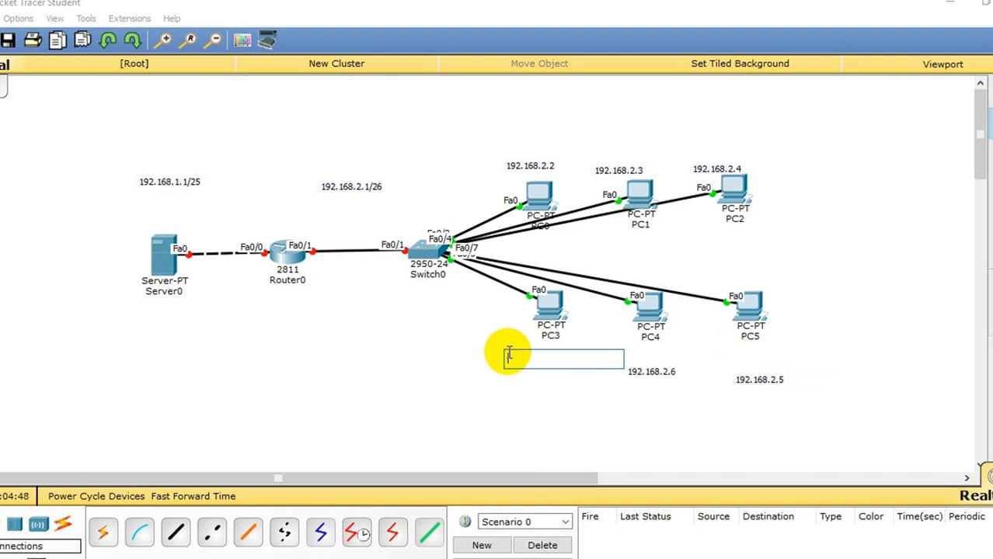
{"action": "key", "text": "ctrl+v"}
{"action": "key", "text": "BackSpace"}
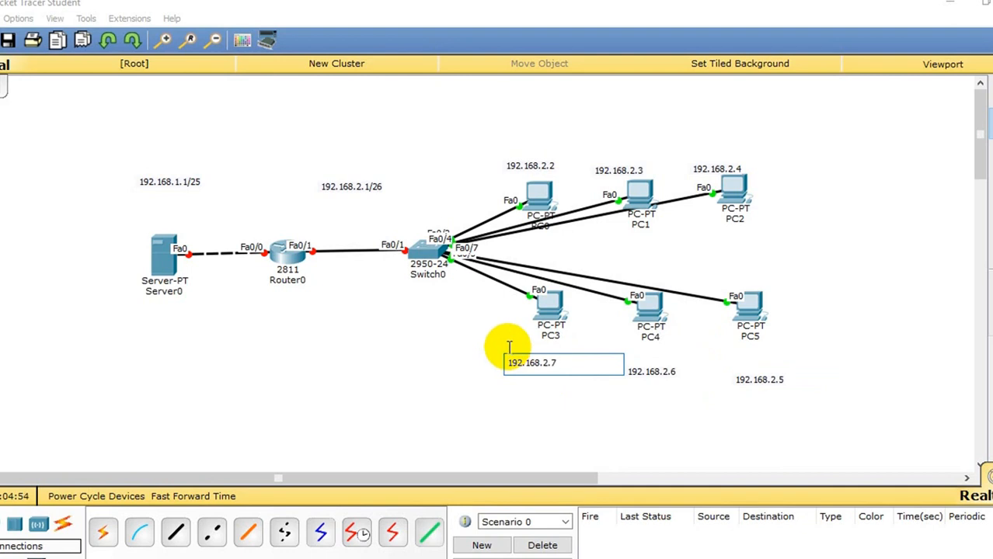
{"action": "left_click", "coordinate": [509, 347]}
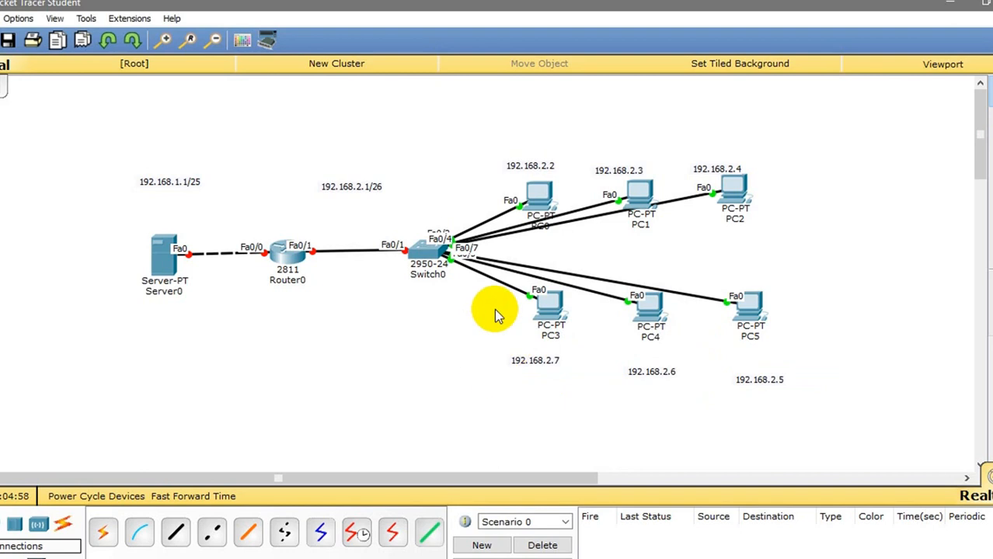
Open PC1's IP configuration and set its default gateway to 192.168.2.1.
{"action": "mouse_move", "coordinate": [536, 201]}
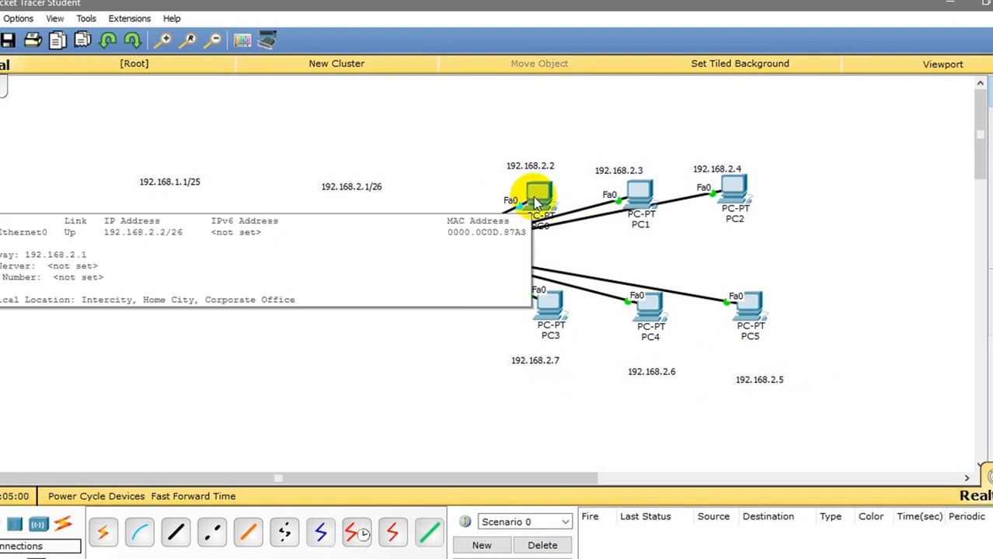
{"action": "left_click", "coordinate": [632, 193]}
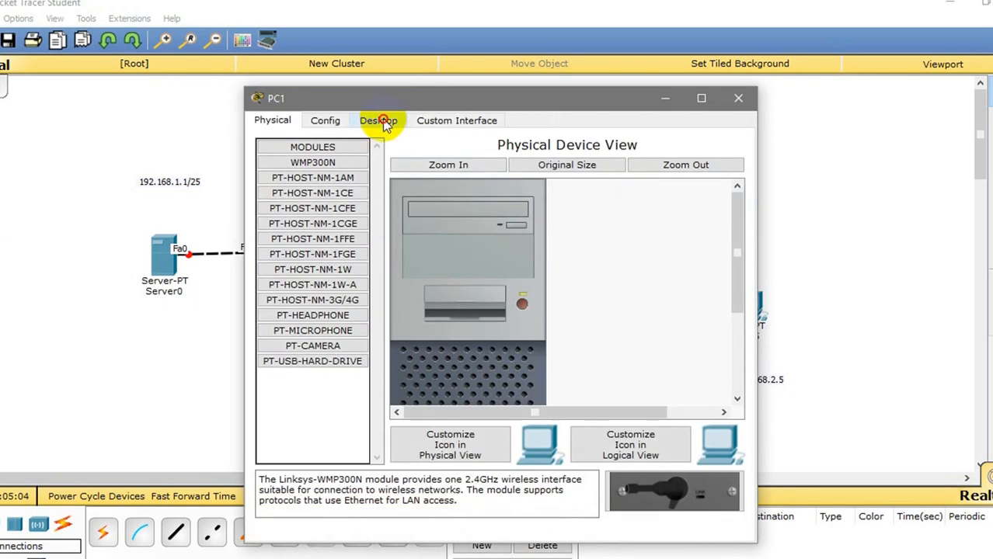
{"action": "left_click", "coordinate": [383, 122]}
{"action": "left_click", "coordinate": [310, 167]}
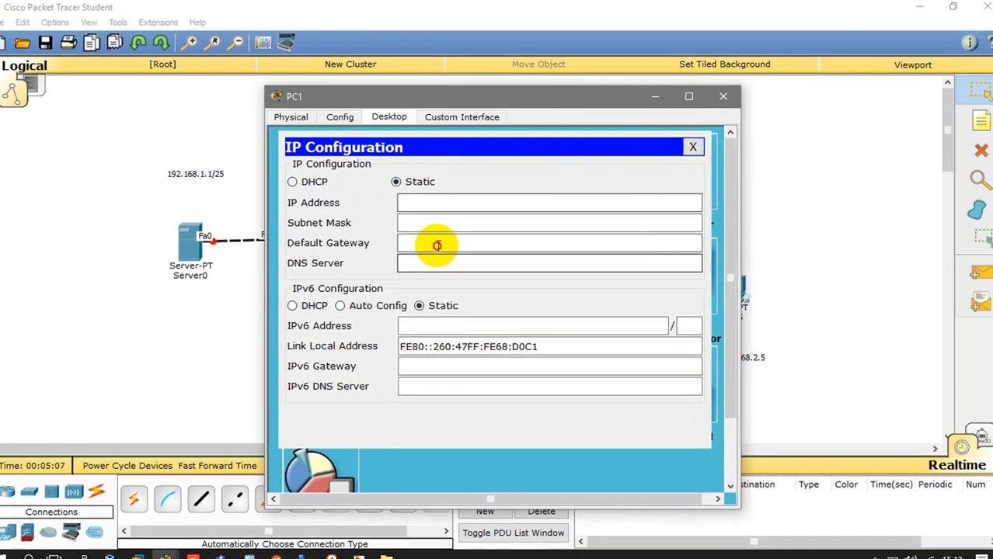
{"action": "left_click", "coordinate": [431, 256]}
{"action": "type", "text": "192.168.2.2"}
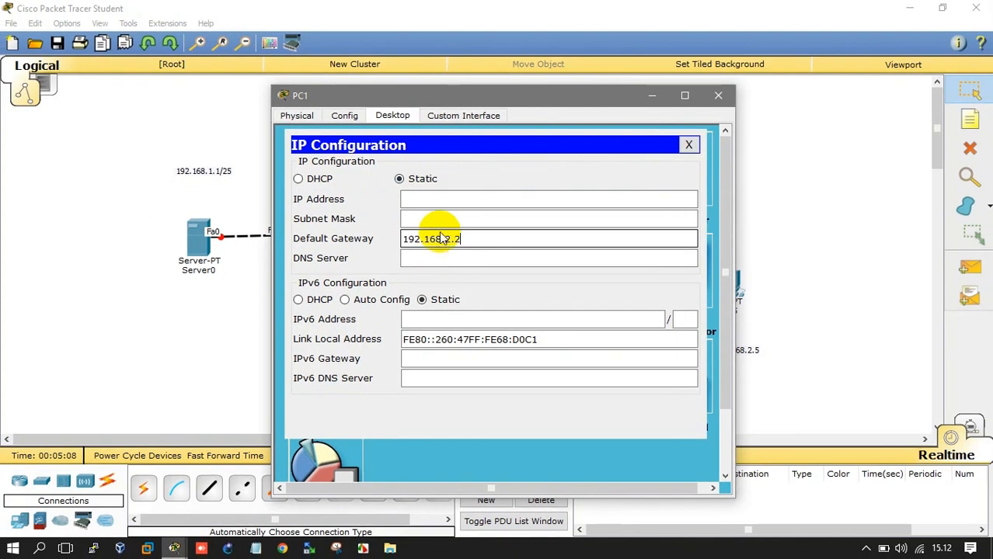
{"action": "type", "text": "1"}
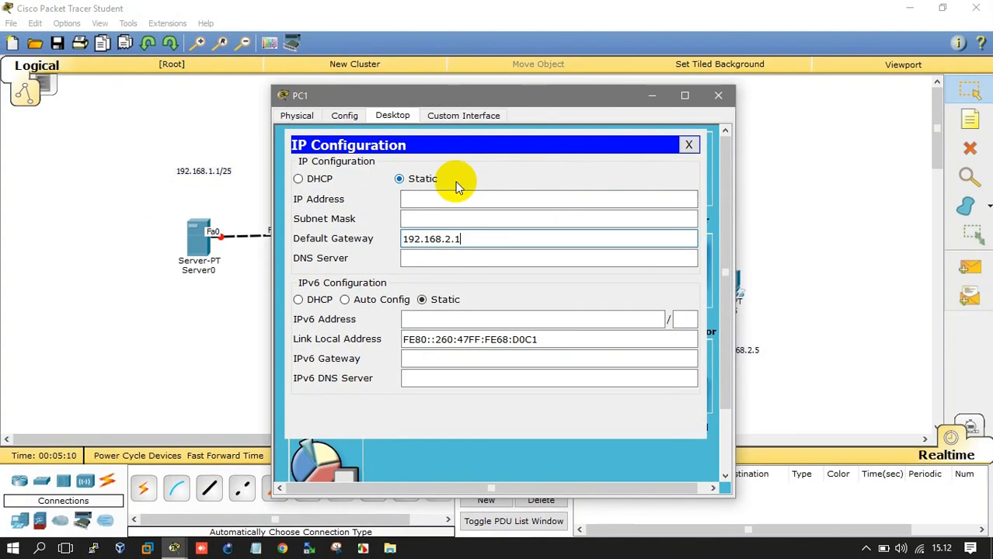
Set PC1's static IP address to 192.168.2.3.
{"action": "left_click", "coordinate": [456, 200]}
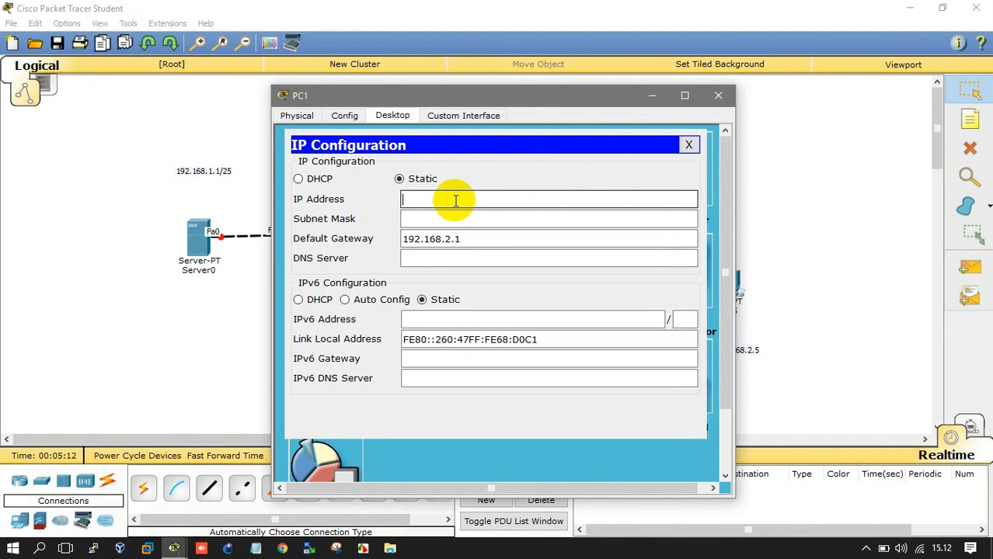
{"action": "type", "text": "192.168.2."}
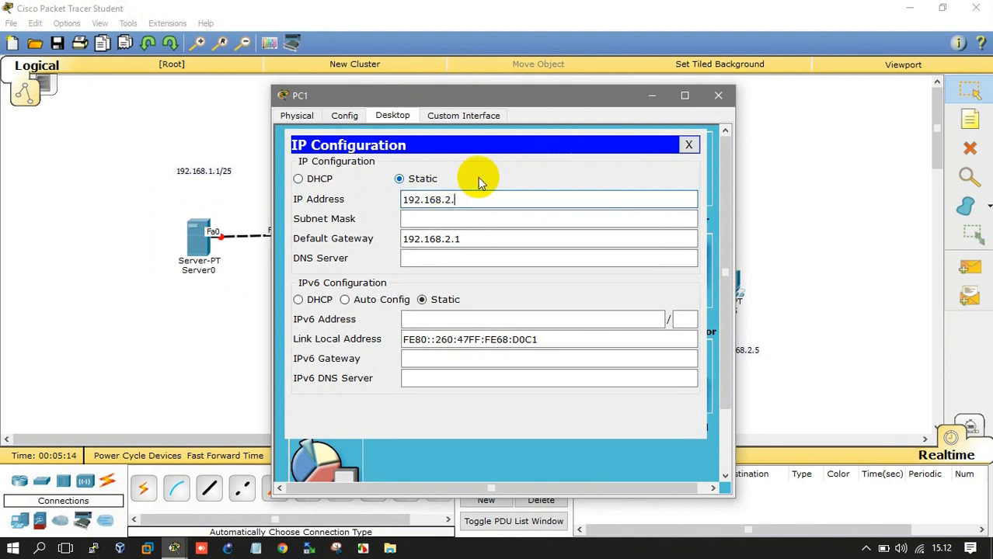
{"action": "type", "text": "23"}
Set PC1's subnet mask to 255.255.255.192 and close the PC1 window.
{"action": "key", "text": "Tab"}
{"action": "key", "text": "End"}
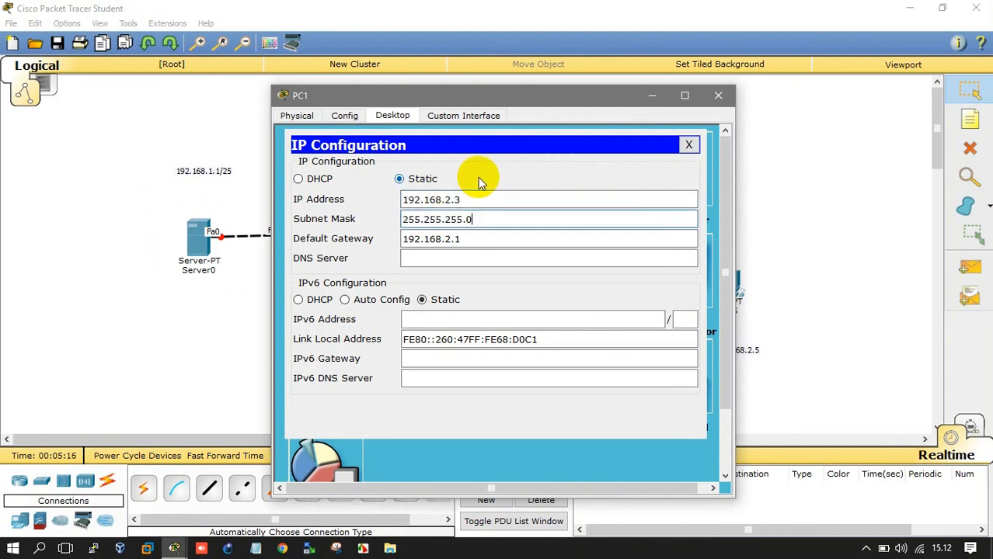
{"action": "type", "text": "192"}
{"action": "key", "text": "BackSpace"}
{"action": "key", "text": "BackSpace"}
{"action": "key", "text": "BackSpace"}
{"action": "key", "text": "BackSpace"}
{"action": "type", "text": "192"}
{"action": "left_click_drag", "start_coordinate": [458, 242], "coordinate": [374, 237]}
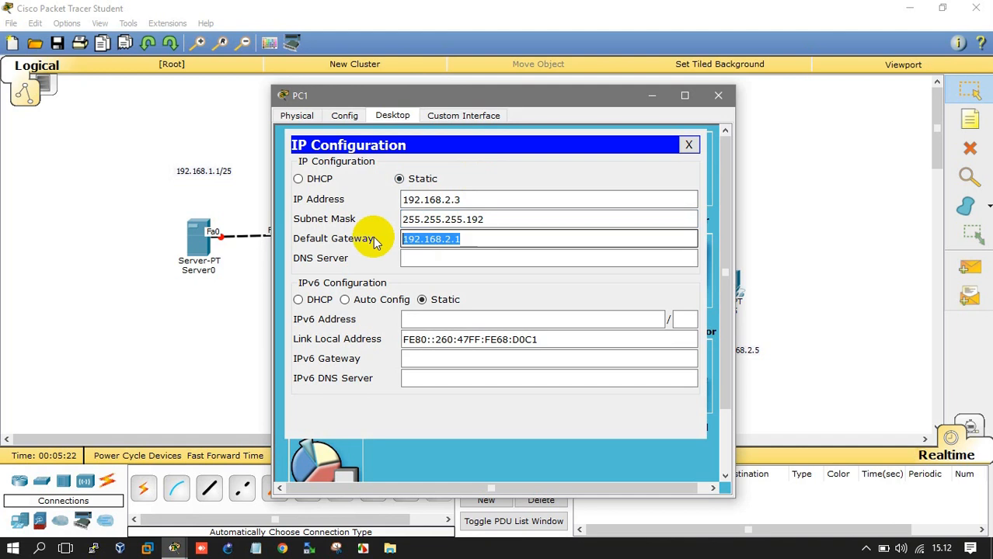
{"action": "left_click", "coordinate": [718, 95]}
Open PC2's IP configuration and set its static IP address to 192.168.2.4.
{"action": "left_click", "coordinate": [714, 177]}
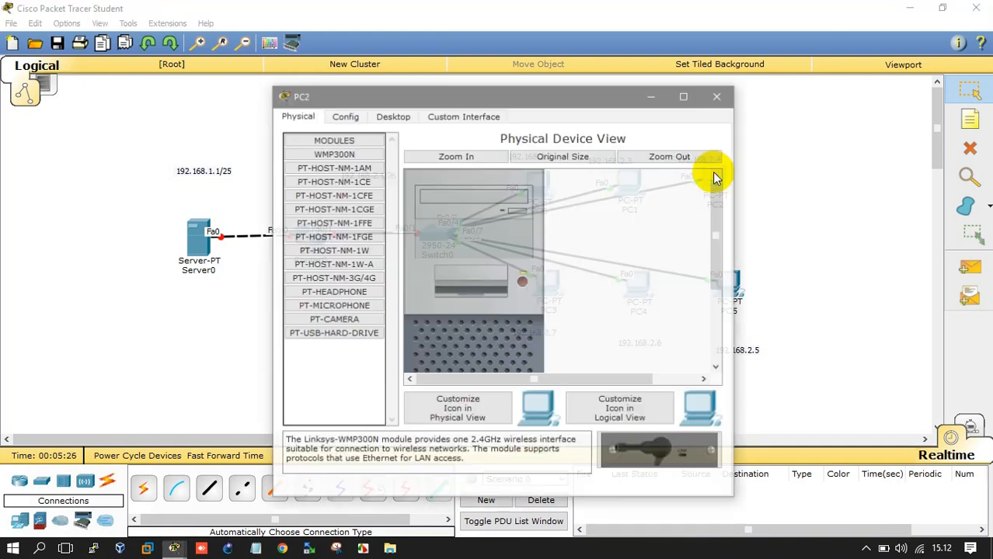
{"action": "left_click", "coordinate": [411, 117]}
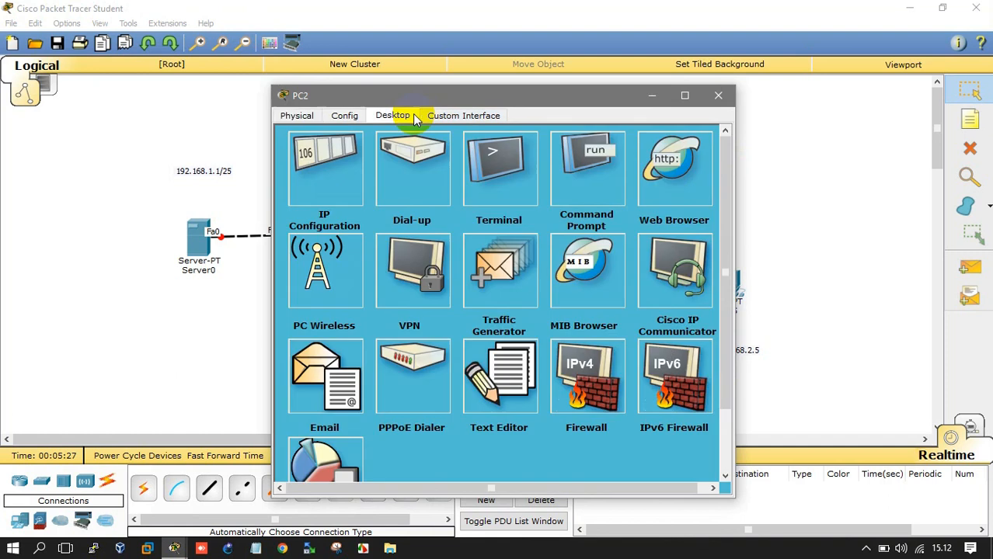
{"action": "left_click", "coordinate": [316, 177]}
{"action": "left_click", "coordinate": [428, 200]}
{"action": "type", "text": "192.168.2.1"}
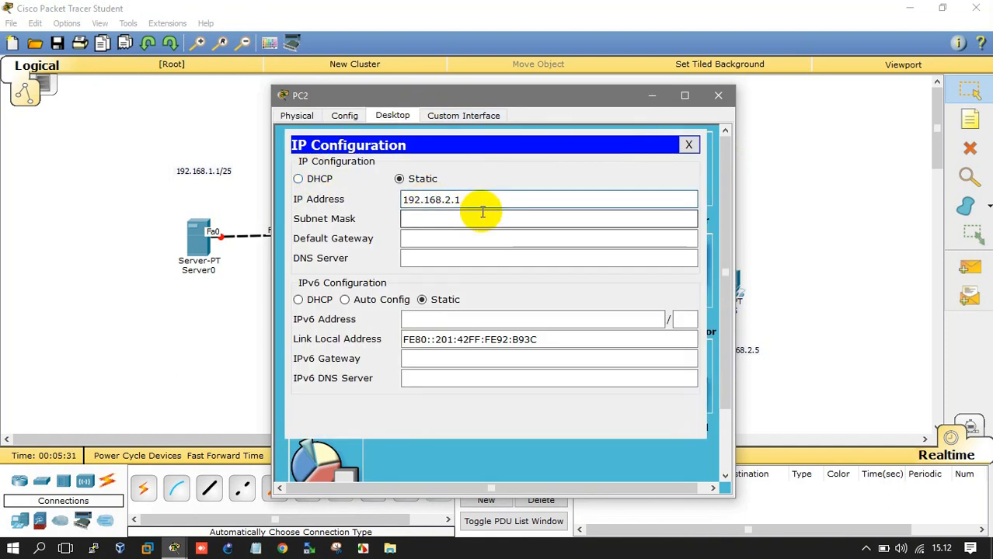
{"action": "key", "text": "BackSpace"}
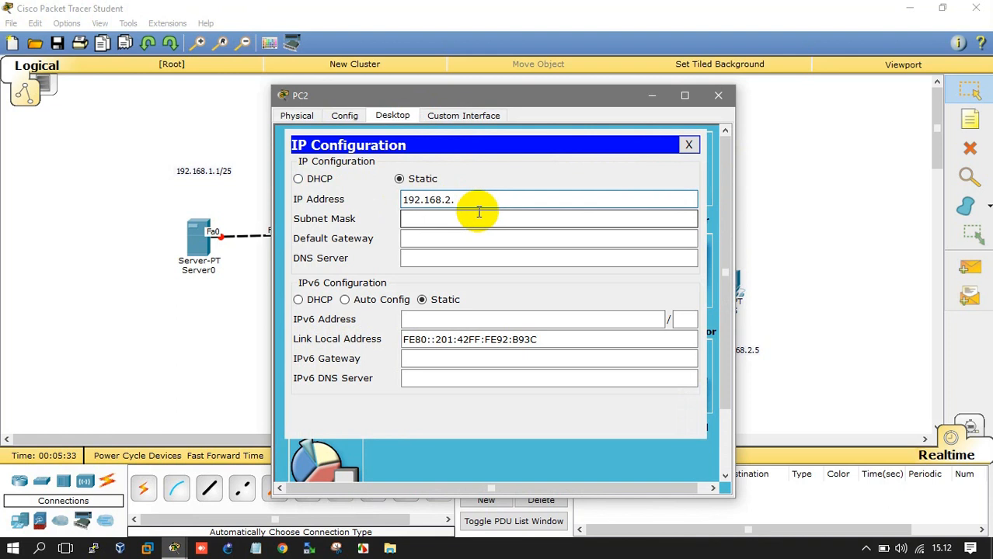
{"action": "left_click_drag", "start_coordinate": [580, 97], "coordinate": [464, 102]}
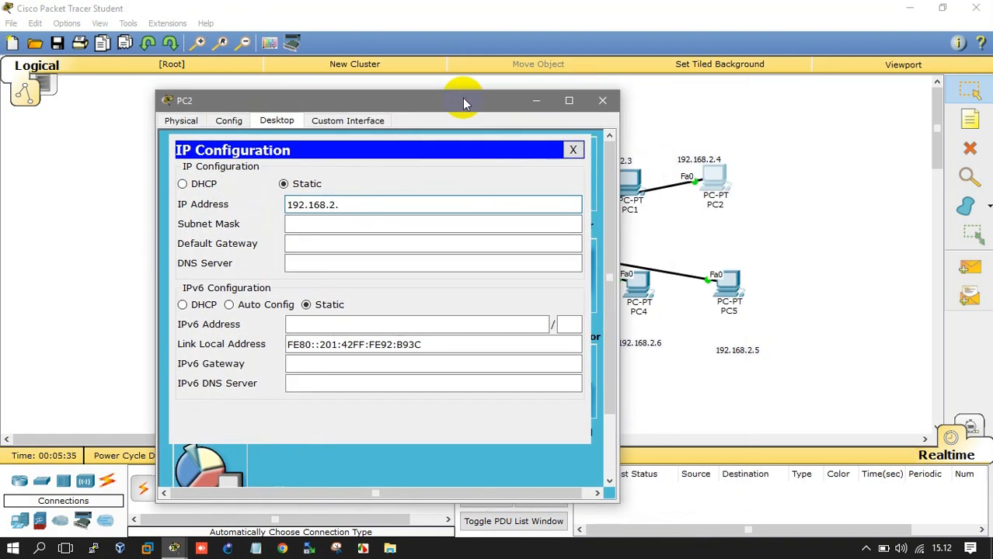
{"action": "type", "text": "4"}
Set PC2's subnet mask to 255.255.255.192 and its default gateway to 192.168.2.1, then close the PC2 window.
{"action": "key", "text": "Tab"}
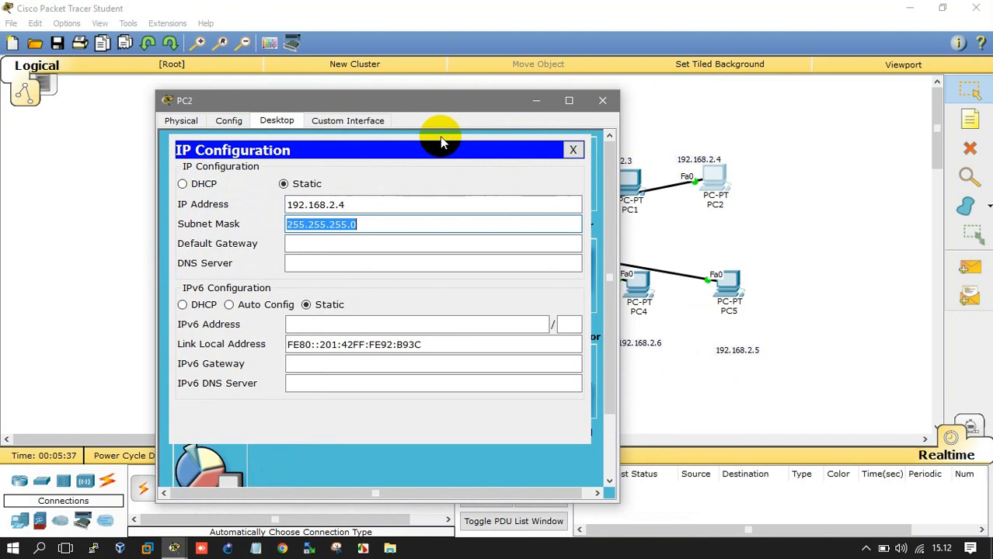
{"action": "key", "text": "End"}
{"action": "key", "text": "BackSpace"}
{"action": "type", "text": "1"}
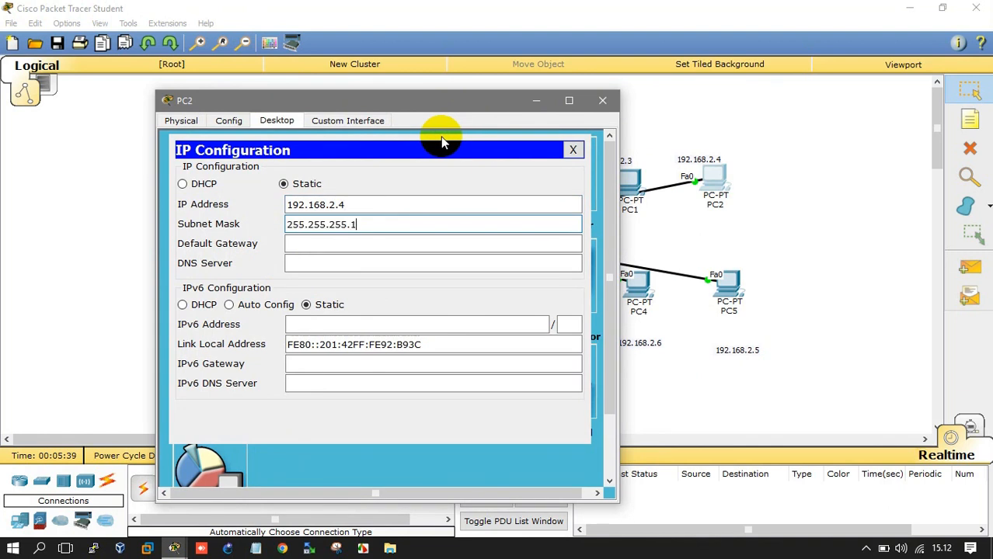
{"action": "type", "text": "92"}
{"action": "key", "text": "Tab"}
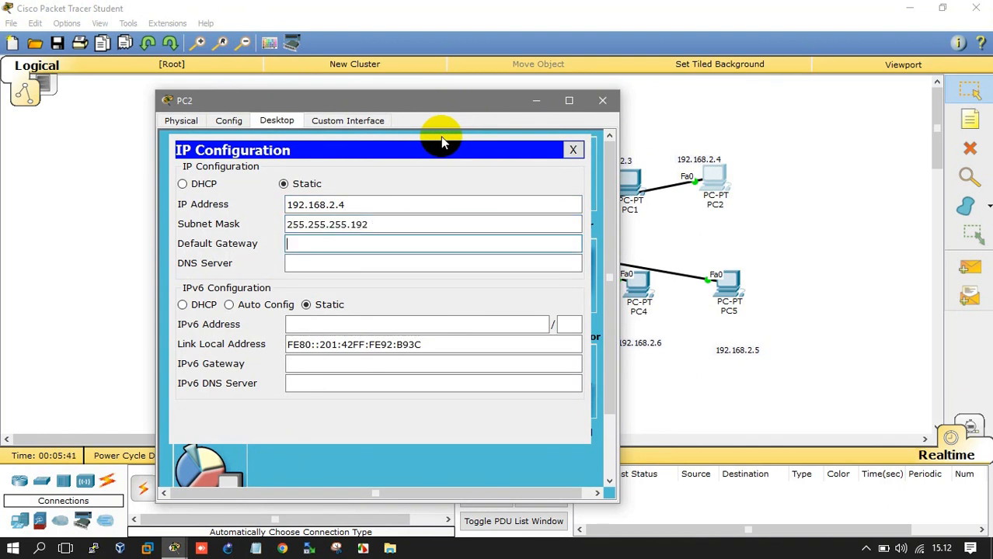
{"action": "type", "text": "192.168.2.1"}
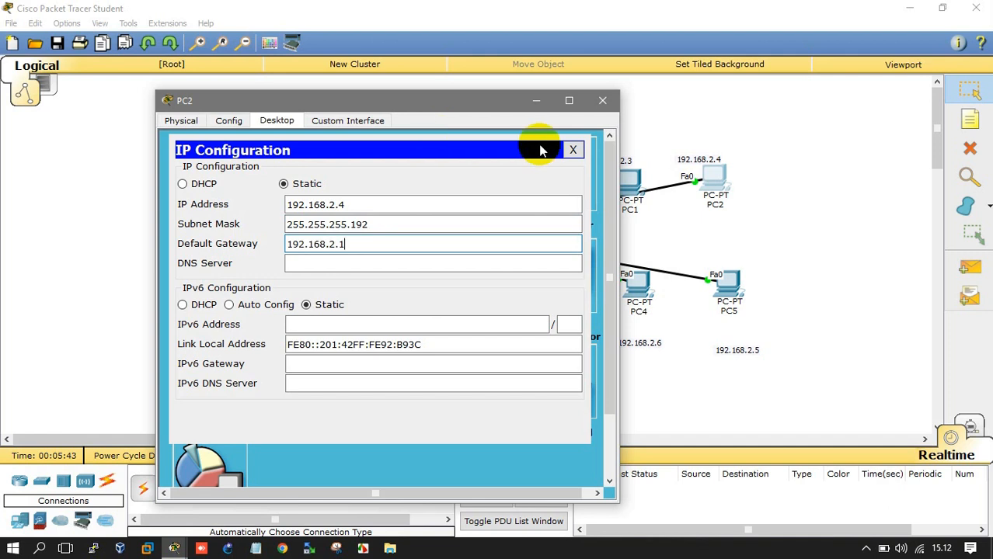
{"action": "left_click", "coordinate": [602, 100]}
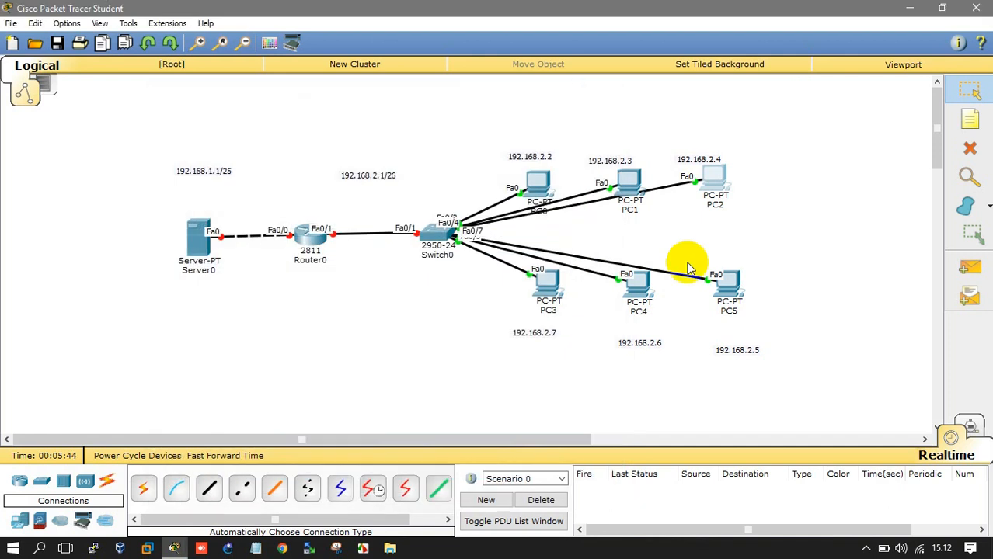
Open PC5's IP configuration and set its static IP address to 192.168.2.5.
{"action": "left_click", "coordinate": [730, 309]}
{"action": "left_click", "coordinate": [393, 116]}
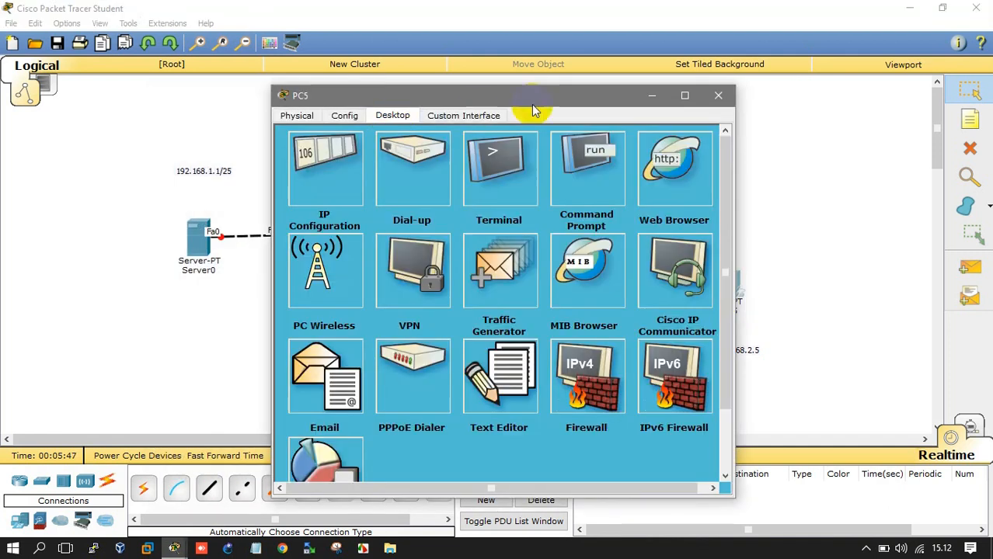
{"action": "left_click_drag", "start_coordinate": [546, 107], "coordinate": [448, 87]}
{"action": "left_click", "coordinate": [243, 163]}
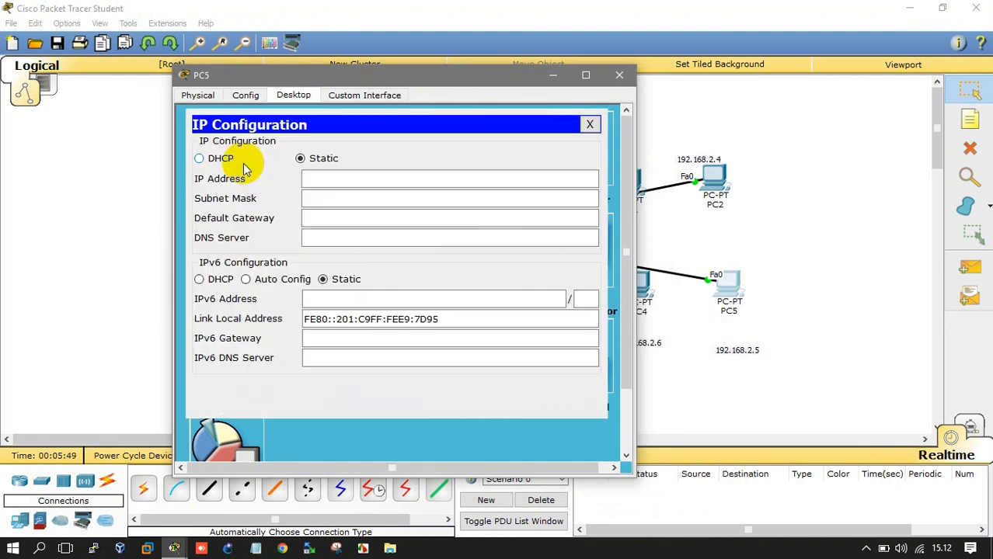
{"action": "left_click", "coordinate": [344, 177]}
{"action": "type", "text": "192.168.2."}
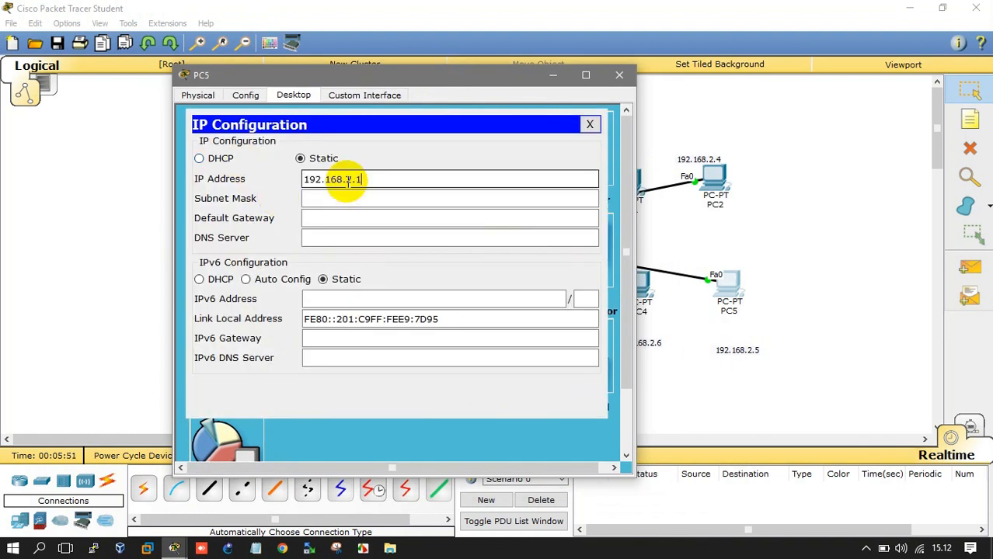
{"action": "type", "text": "1"}
{"action": "key", "text": "BackSpace"}
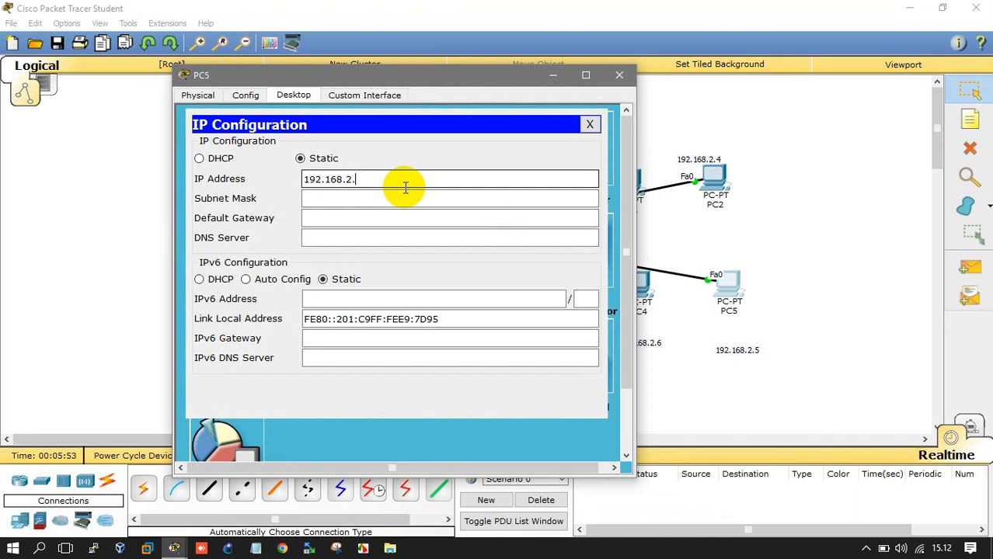
{"action": "type", "text": "5"}
Set PC5's subnet mask to 255.255.255.192 and its default gateway to 192.168.2.1.
{"action": "key", "text": "Tab"}
{"action": "key", "text": "Right"}
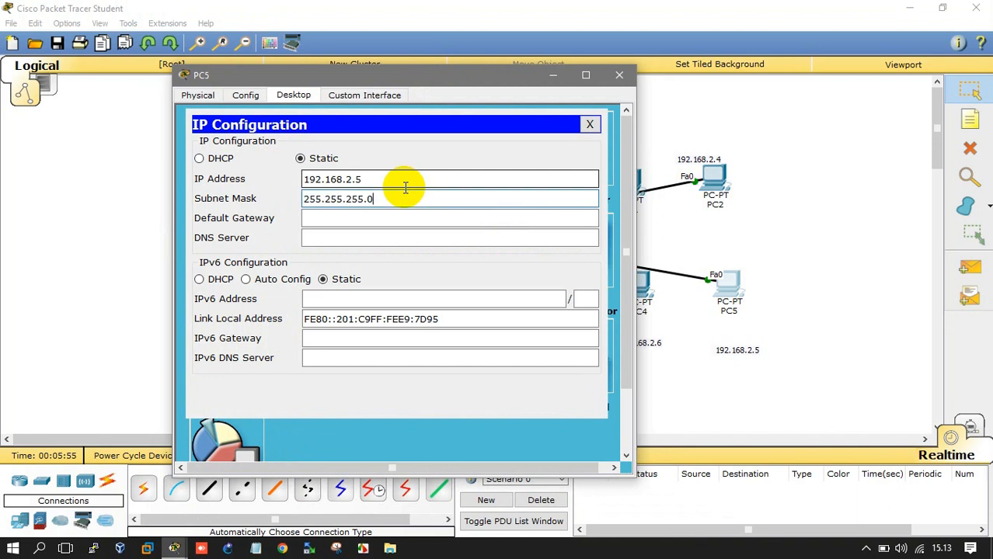
{"action": "key", "text": "BackSpace"}
{"action": "type", "text": "18"}
{"action": "key", "text": "BackSpace"}
{"action": "type", "text": "92"}
{"action": "key", "text": "Tab"}
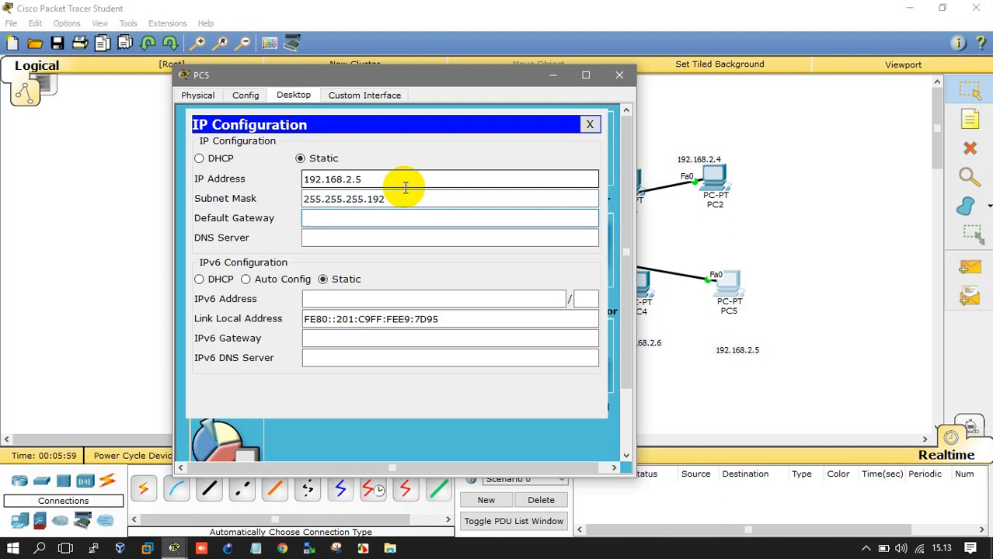
{"action": "type", "text": "192.168.2.1"}
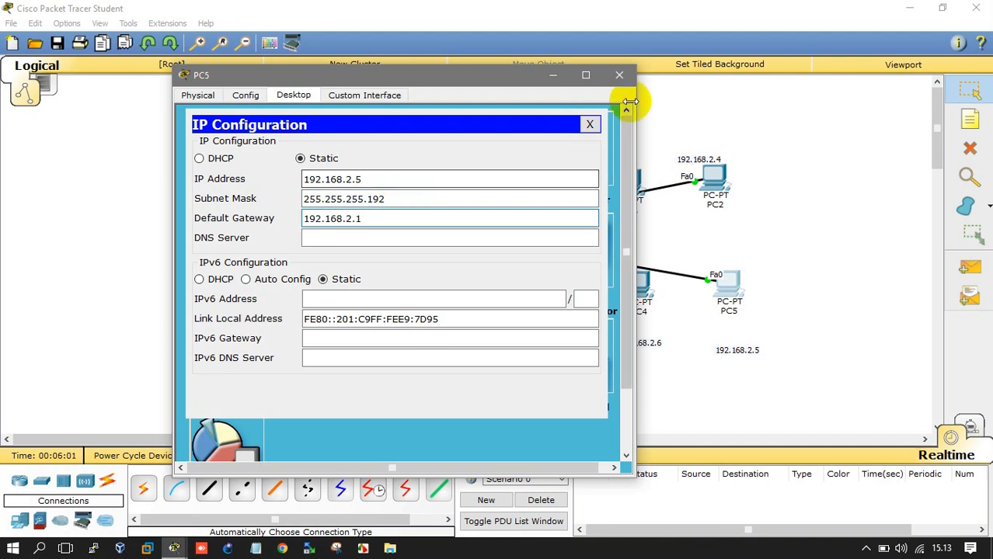
Close the PC5 window, open PC4's IP configuration and set its static IP address to 192.168.2.6.
{"action": "left_click", "coordinate": [619, 75]}
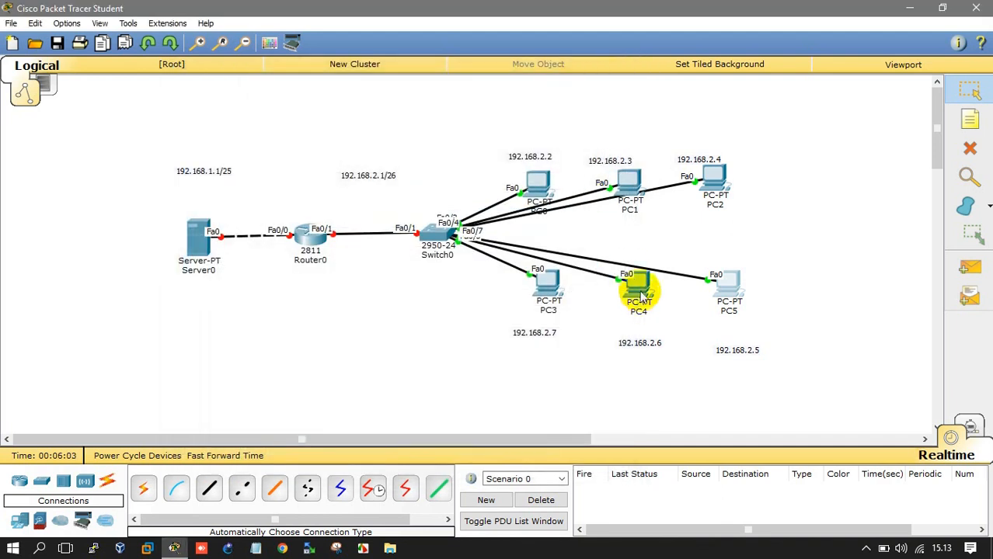
{"action": "left_click", "coordinate": [639, 284]}
{"action": "left_click", "coordinate": [384, 118]}
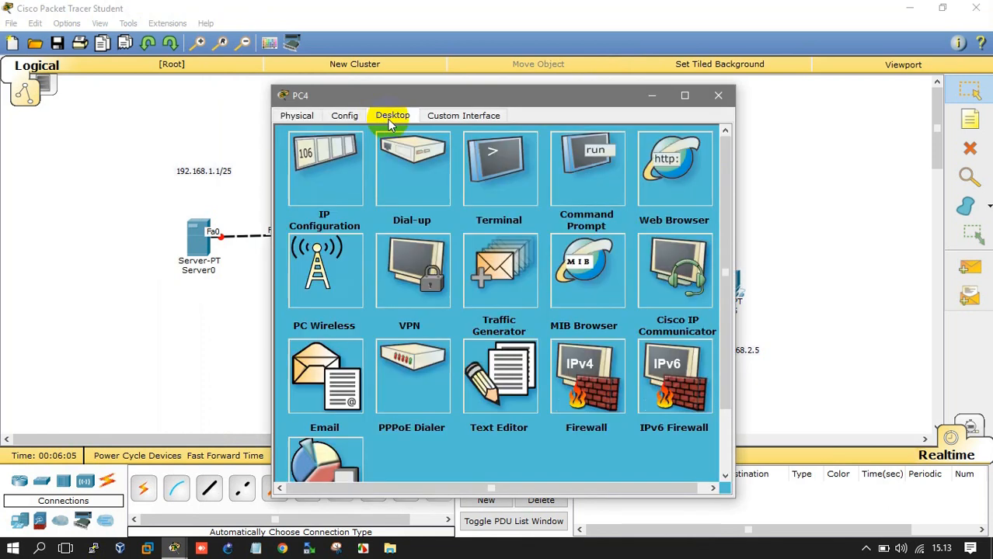
{"action": "left_click", "coordinate": [324, 161]}
{"action": "left_click_drag", "start_coordinate": [490, 95], "coordinate": [368, 65]}
{"action": "left_click", "coordinate": [342, 169]}
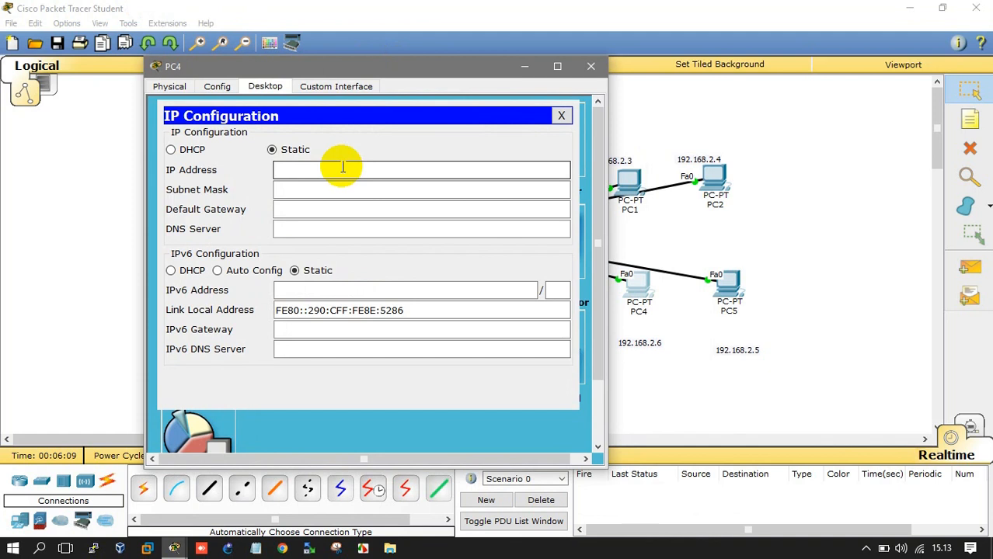
{"action": "type", "text": "192.168.2.1"}
{"action": "key", "text": "BackSpace"}
{"action": "type", "text": "6"}
Set PC4's subnet mask to 255.255.255.192 and its default gateway to 192.168.2.1, and close the PC4 window.
{"action": "key", "text": "Tab"}
{"action": "key", "text": "End"}
{"action": "key", "text": "BackSpace"}
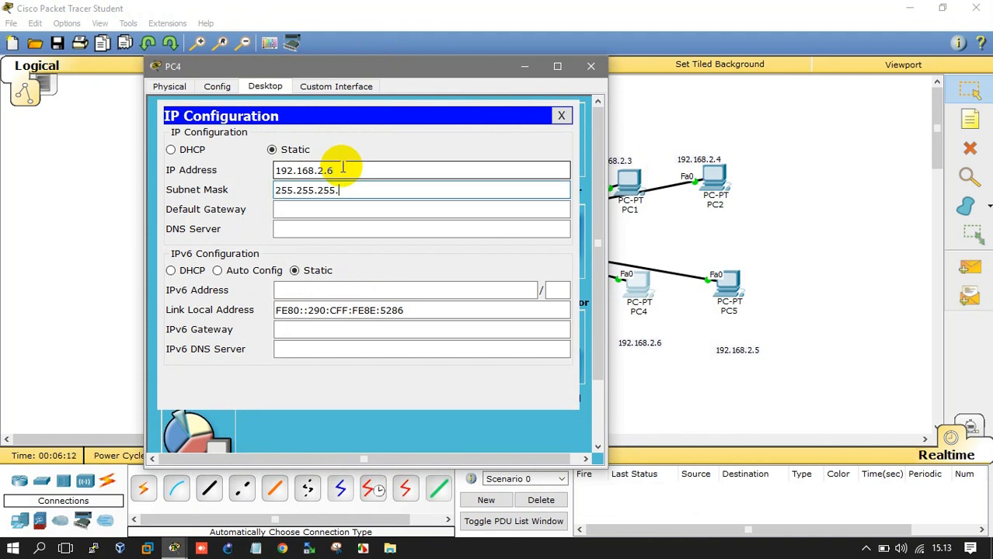
{"action": "type", "text": "192"}
{"action": "key", "text": "Tab"}
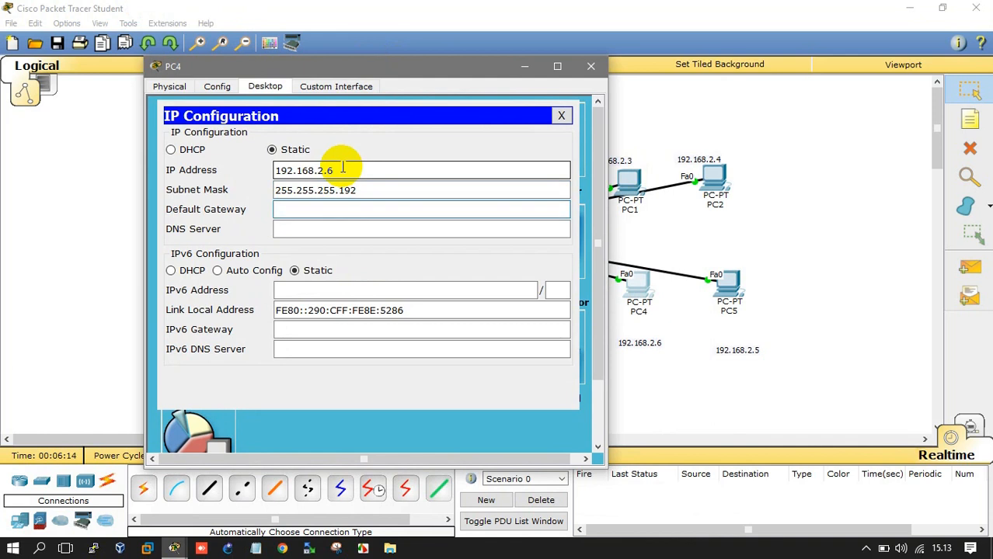
{"action": "type", "text": "192.168.2.1"}
{"action": "left_click", "coordinate": [590, 66]}
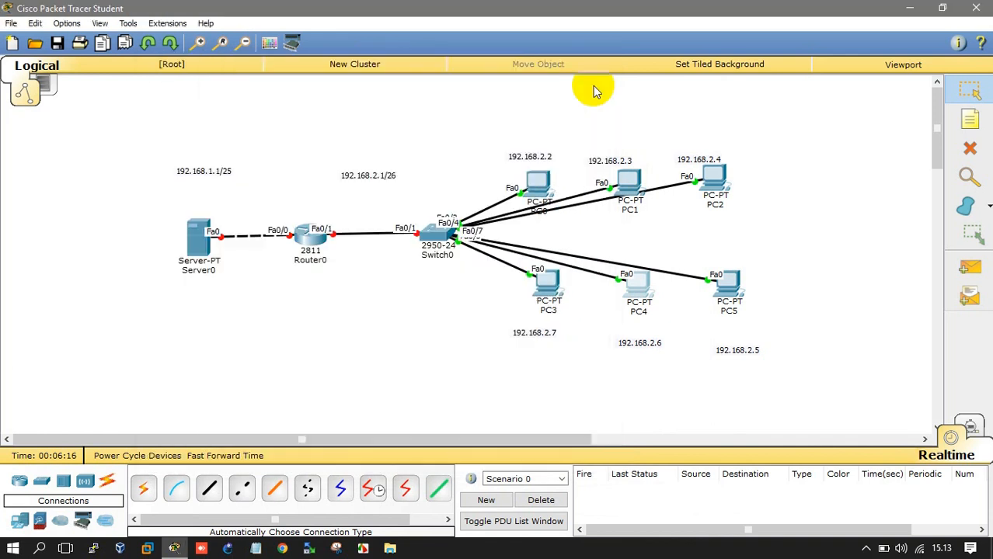
Open PC3's IP configuration and set its static IP address to 192.168.2.7.
{"action": "left_click", "coordinate": [547, 286]}
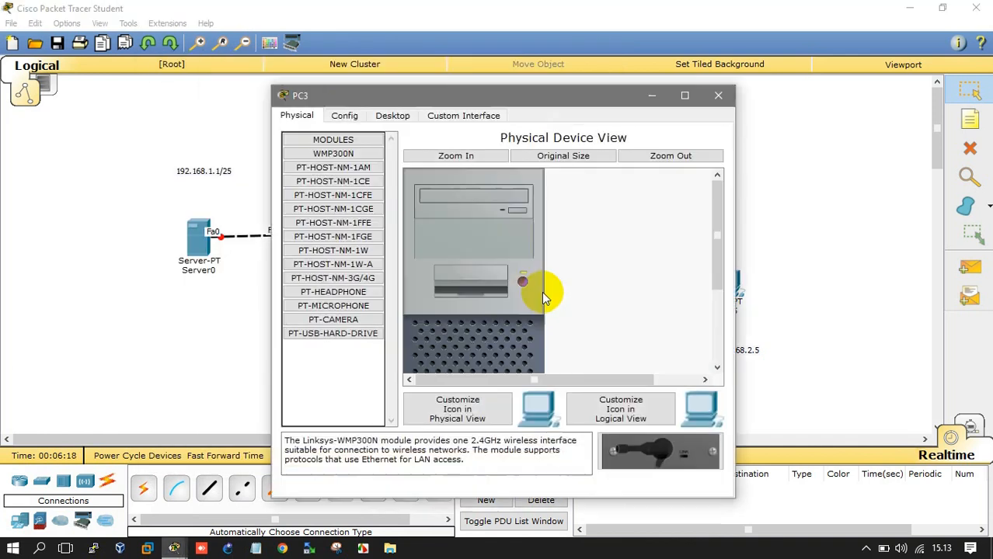
{"action": "left_click", "coordinate": [384, 116]}
{"action": "left_click", "coordinate": [354, 149]}
{"action": "left_click", "coordinate": [420, 201]}
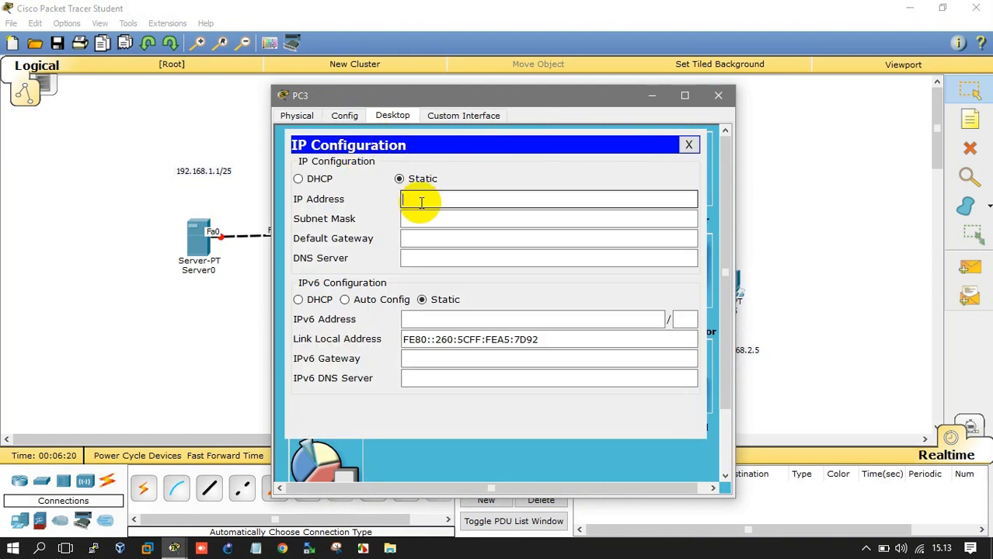
{"action": "type", "text": "192.168.2.1"}
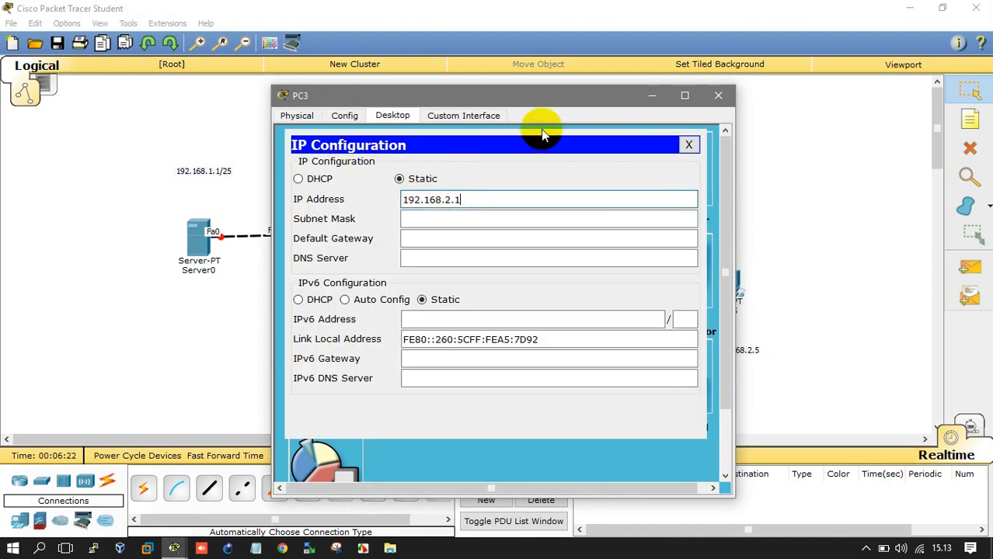
{"action": "key", "text": "BackSpace"}
{"action": "type", "text": "7"}
Set PC3's subnet mask to 255.255.255.192 and its default gateway to 192.168.2.1, and close the PC3 window.
{"action": "key", "text": "Tab"}
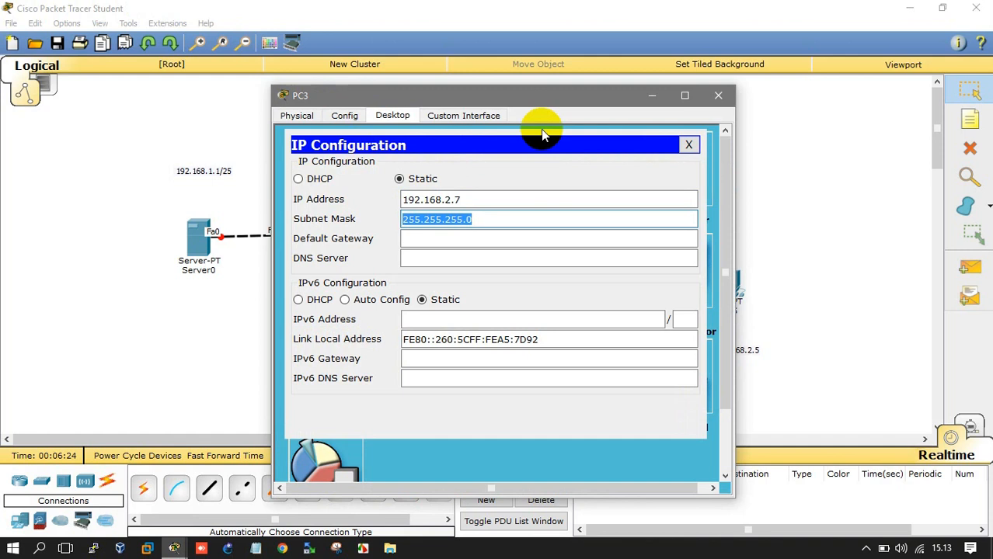
{"action": "key", "text": "Right"}
{"action": "type", "text": "192"}
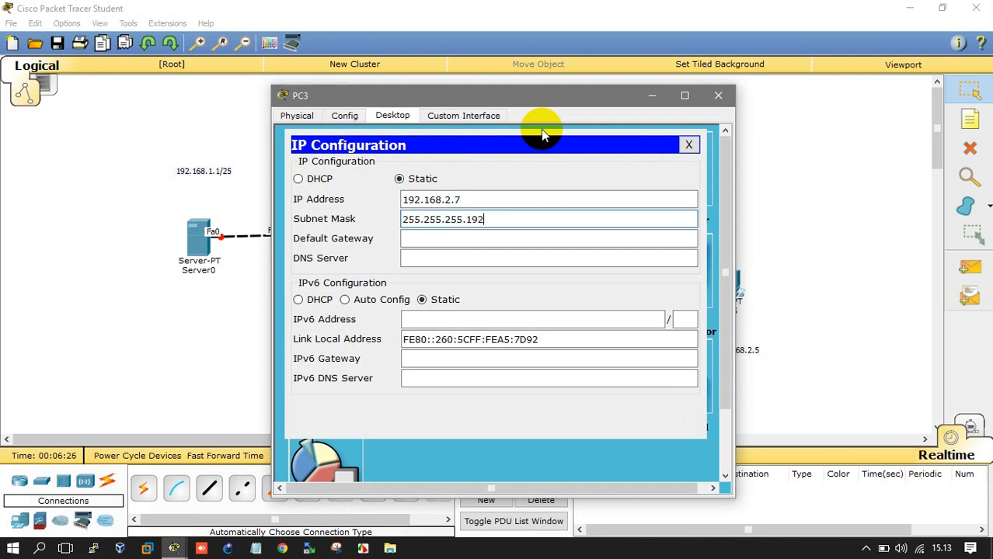
{"action": "key", "text": "Tab"}
{"action": "type", "text": "192.168.2.1"}
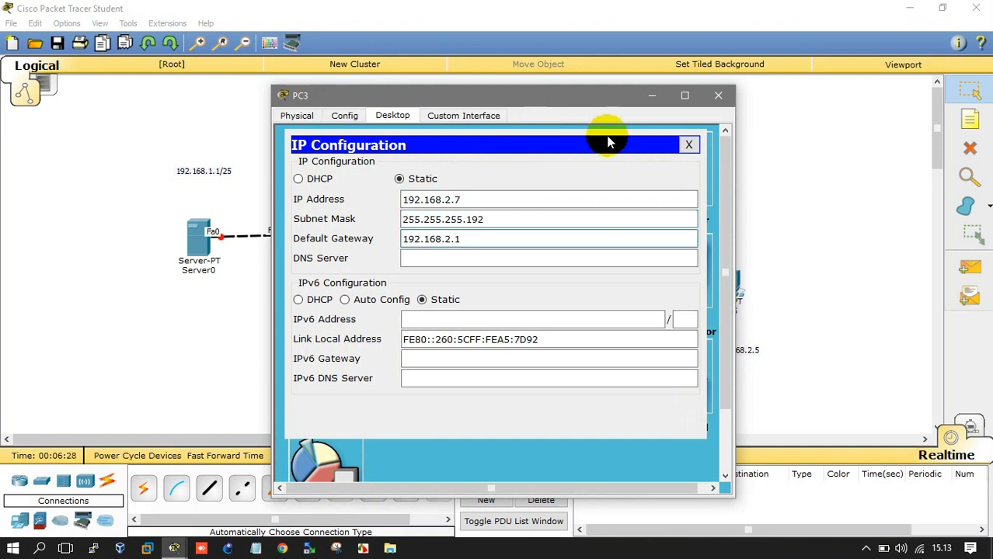
{"action": "left_click", "coordinate": [717, 95]}
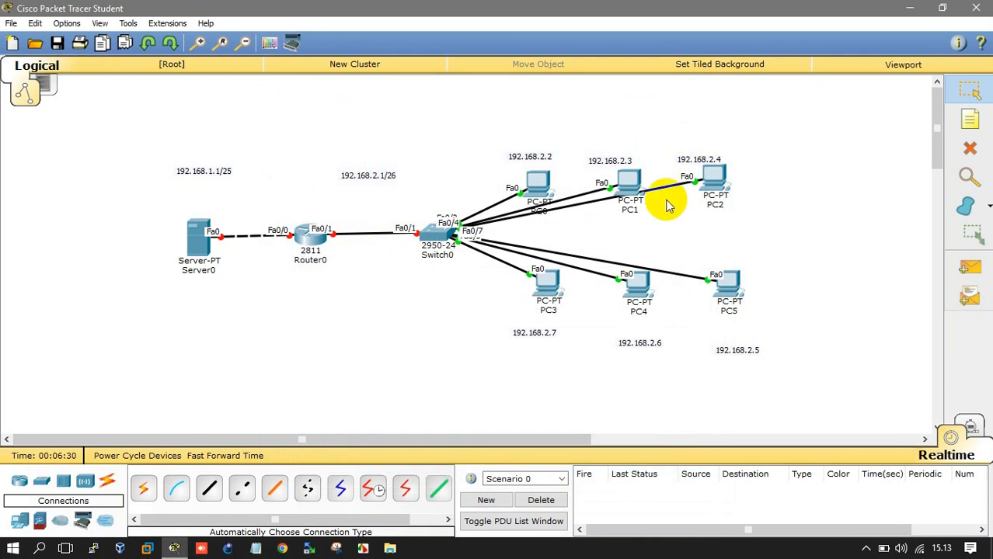
Test connectivity with simple PDUs from PC5 to PC2, PC1 to PC4 and PC3 to PC0, and delete the test scenario.
{"action": "left_click", "coordinate": [965, 273]}
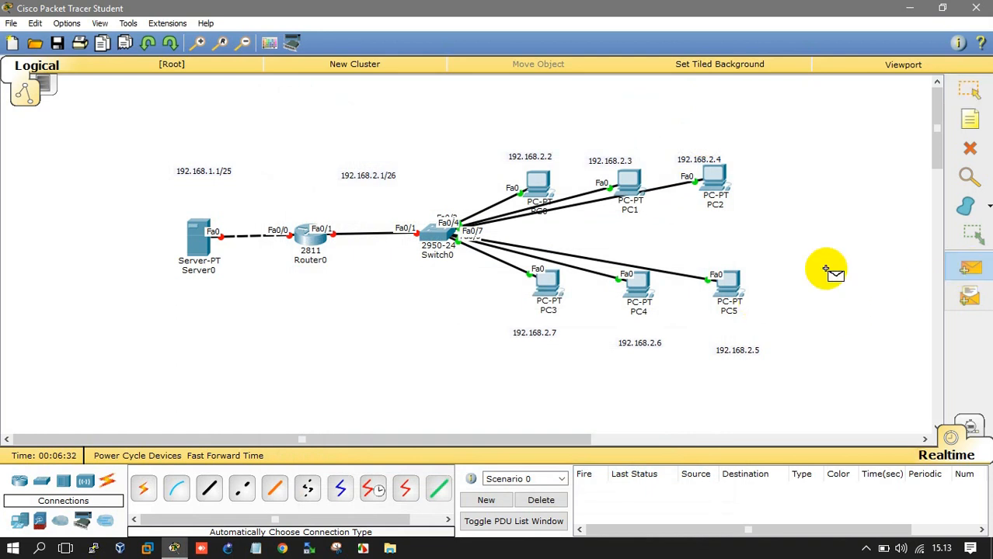
{"action": "left_click", "coordinate": [734, 284]}
{"action": "left_click", "coordinate": [735, 208]}
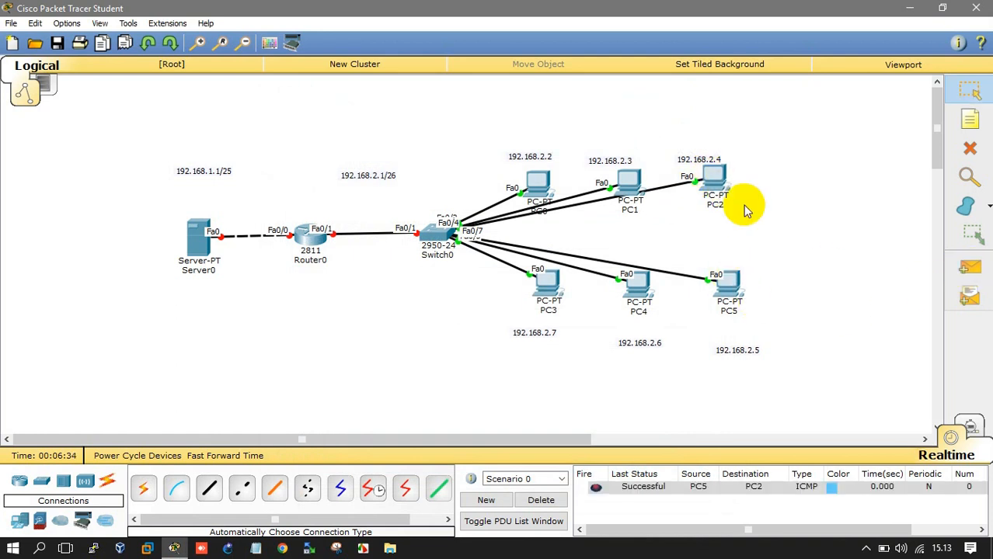
{"action": "left_click", "coordinate": [969, 268]}
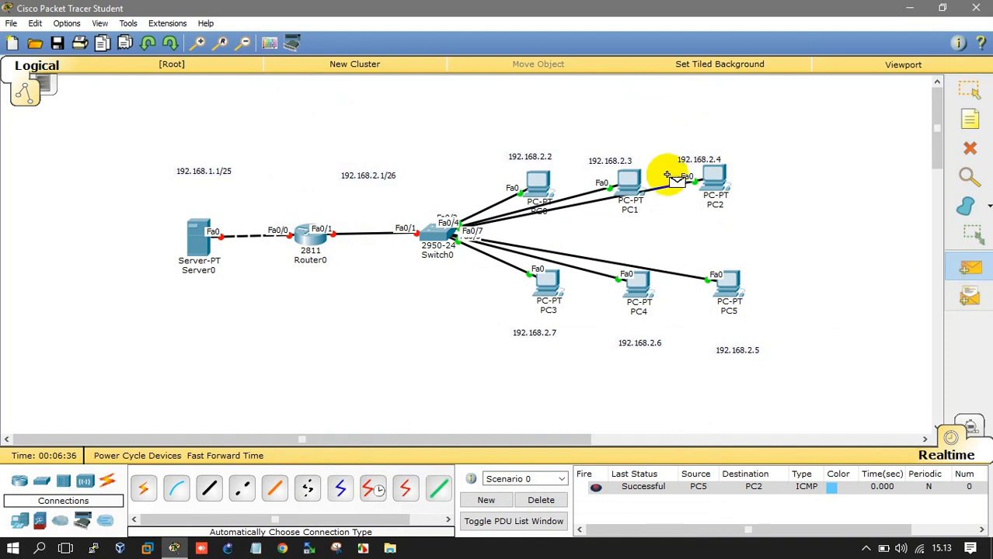
{"action": "left_click", "coordinate": [636, 181]}
{"action": "left_click", "coordinate": [639, 284]}
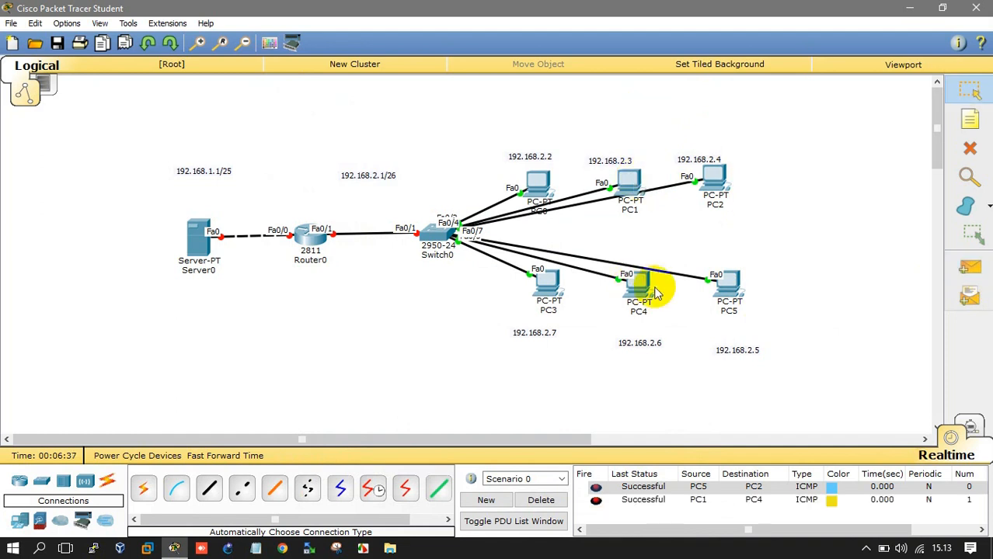
{"action": "left_click", "coordinate": [969, 265]}
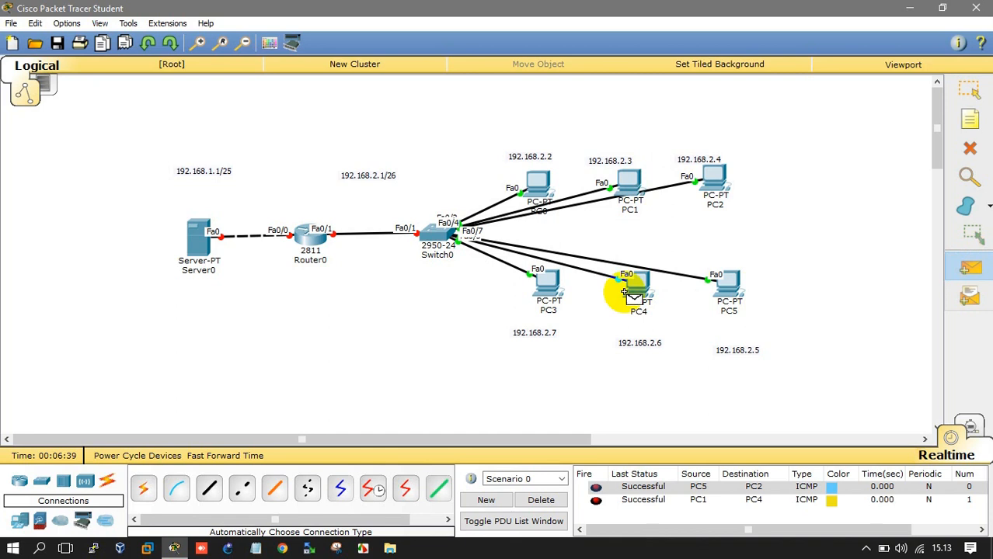
{"action": "left_click", "coordinate": [547, 286]}
{"action": "left_click", "coordinate": [539, 185]}
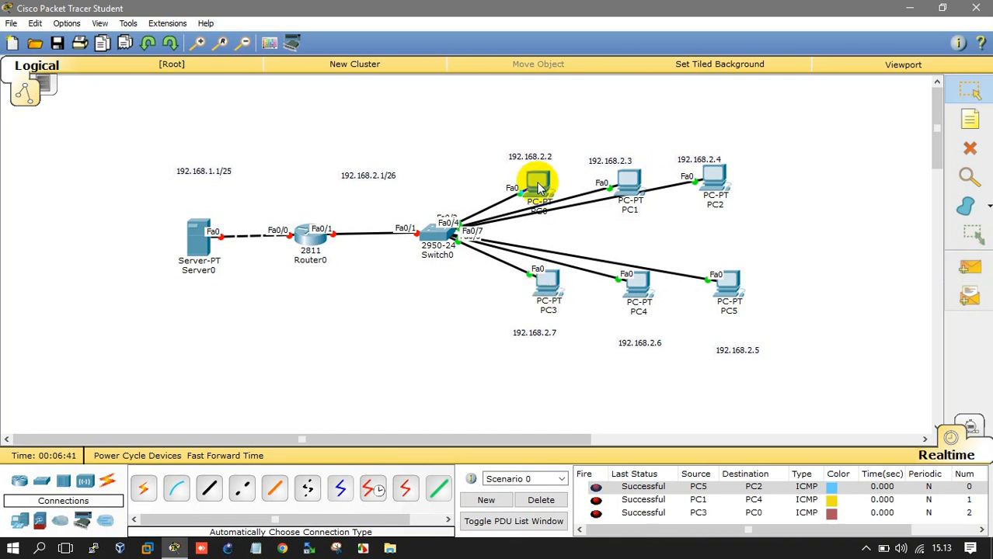
{"action": "left_click", "coordinate": [555, 500]}
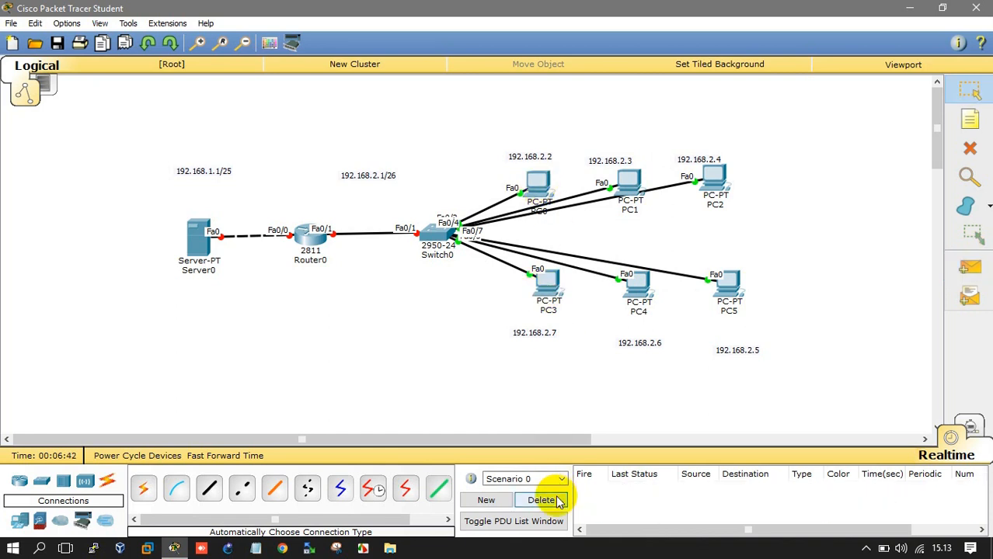
Open Router0's command line interface and answer no to the system configuration dialog.
{"action": "left_click", "coordinate": [313, 240]}
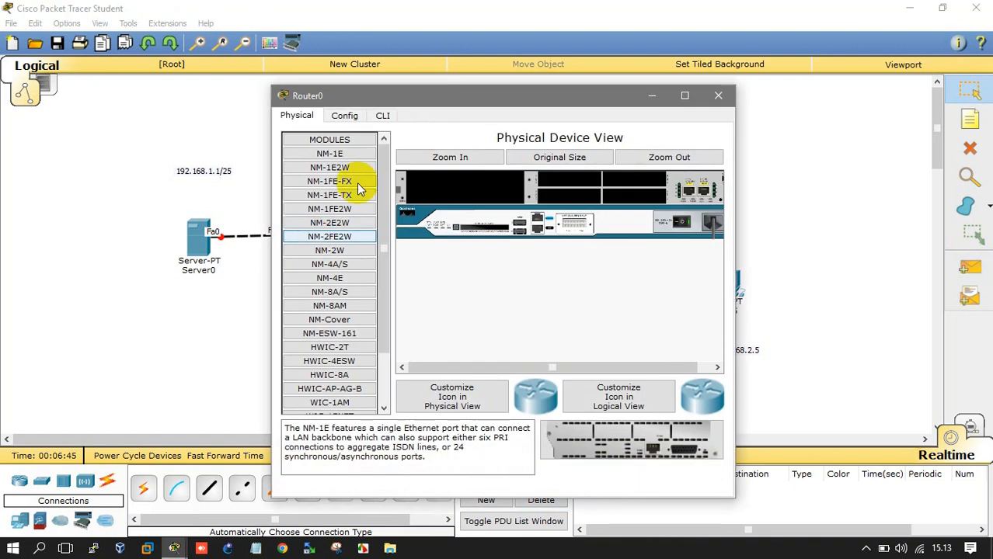
{"action": "left_click", "coordinate": [382, 116]}
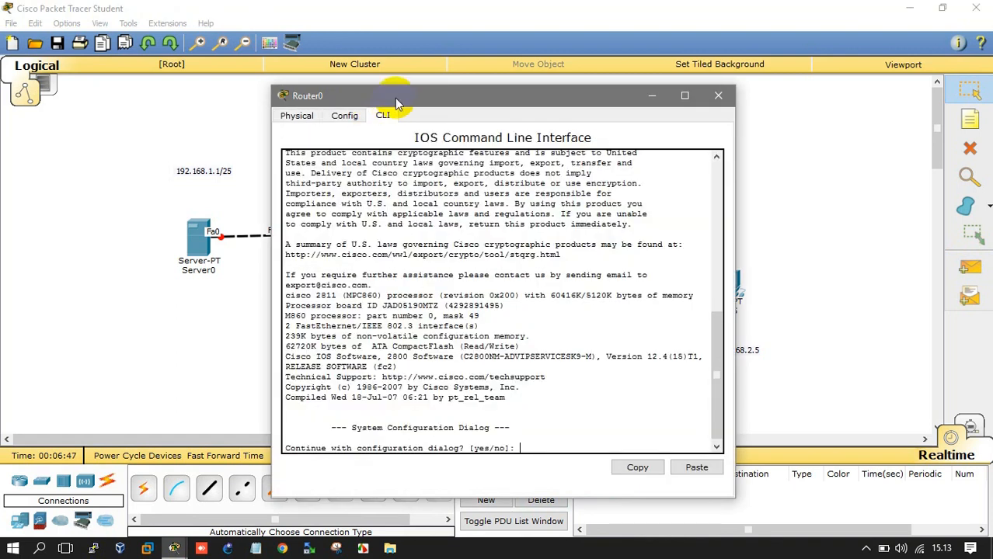
{"action": "left_click_drag", "start_coordinate": [403, 97], "coordinate": [561, 99]}
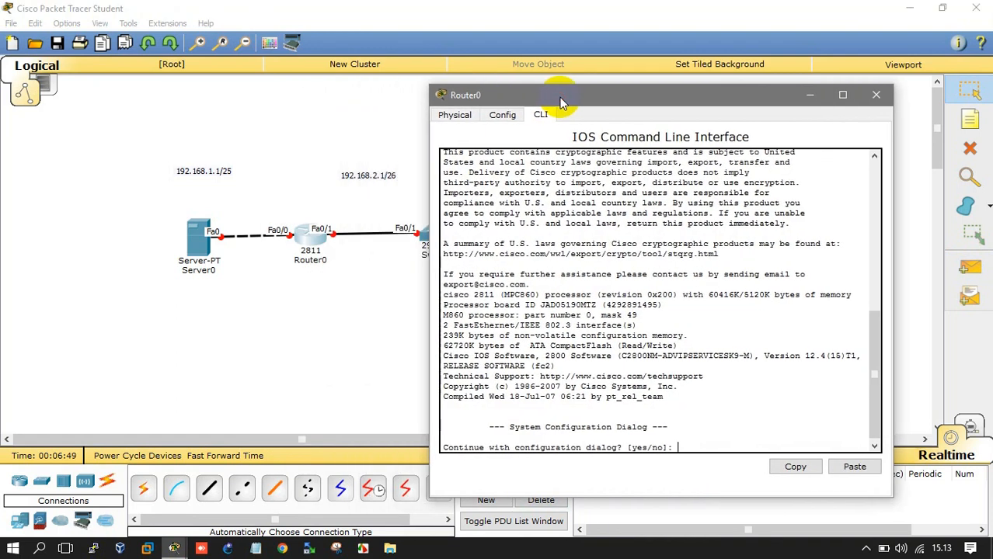
{"action": "type", "text": "no"}
{"action": "key", "text": "Return"}
{"action": "key", "text": "Return"}
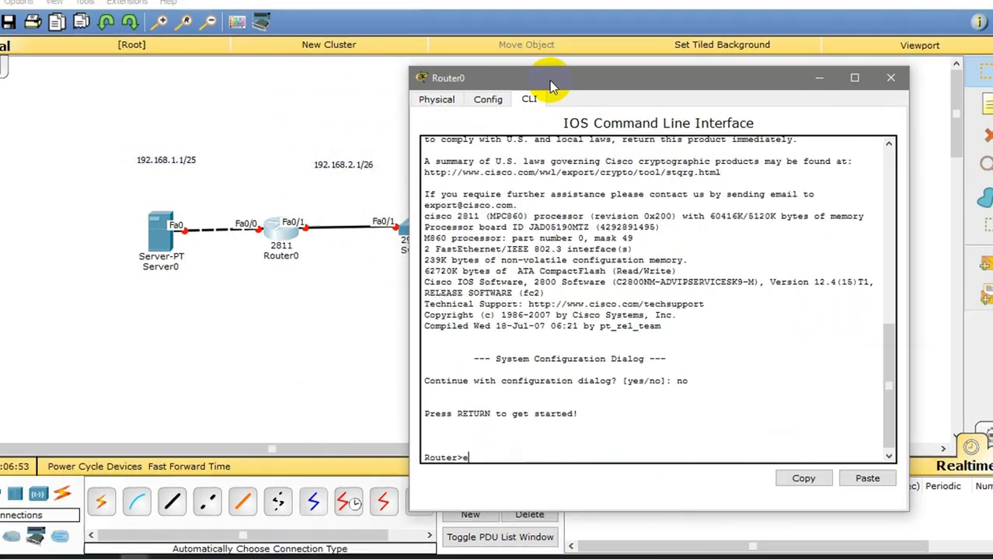
Enter privileged mode on Router0 with en and global configuration mode with conf t.
{"action": "type", "text": "en"}
{"action": "key", "text": "Return"}
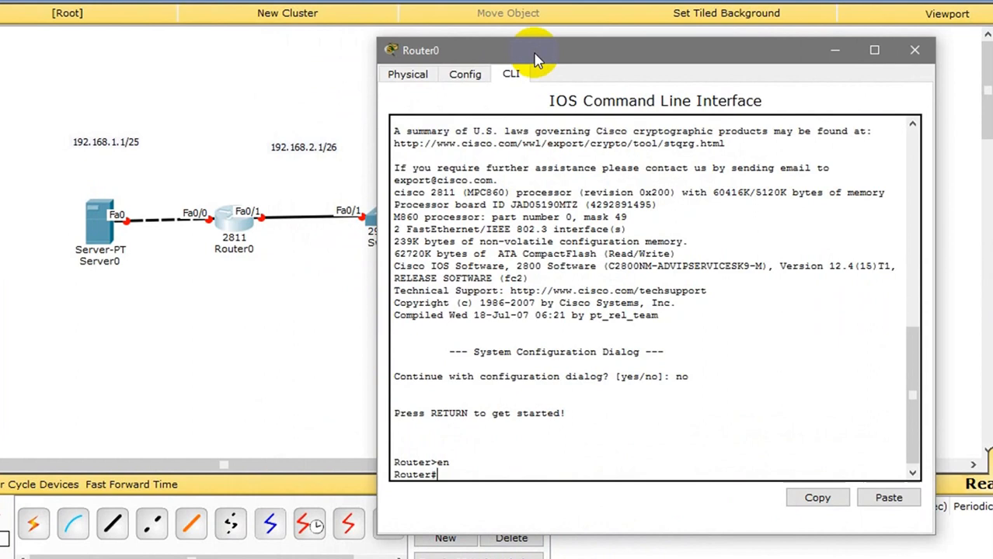
{"action": "type", "text": "conf t"}
{"action": "key", "text": "Return"}
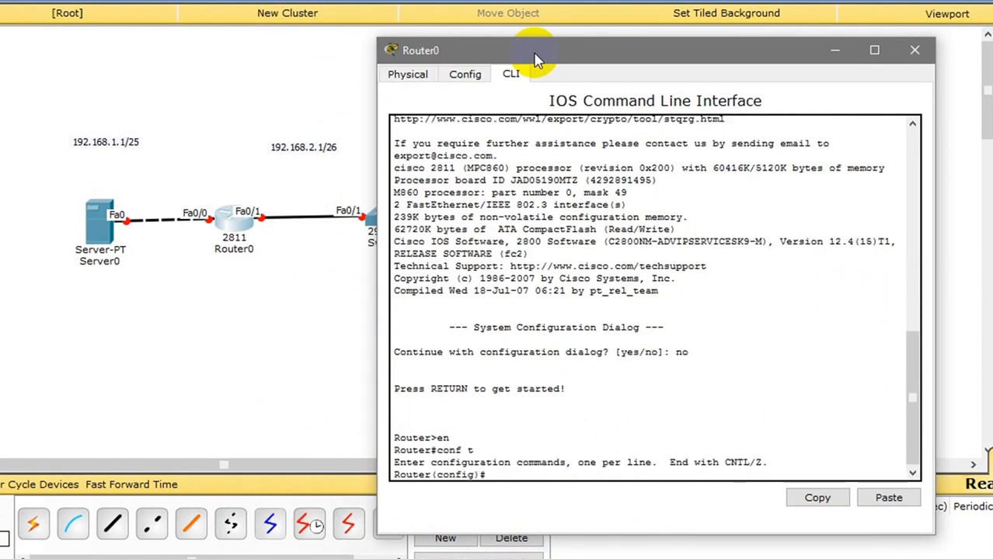
Assign IP address 192.168.2.1 with mask 255.255.255.192 to Router0's interface fa0/1.
{"action": "type", "text": "int fa0/1"}
{"action": "key", "text": "Return"}
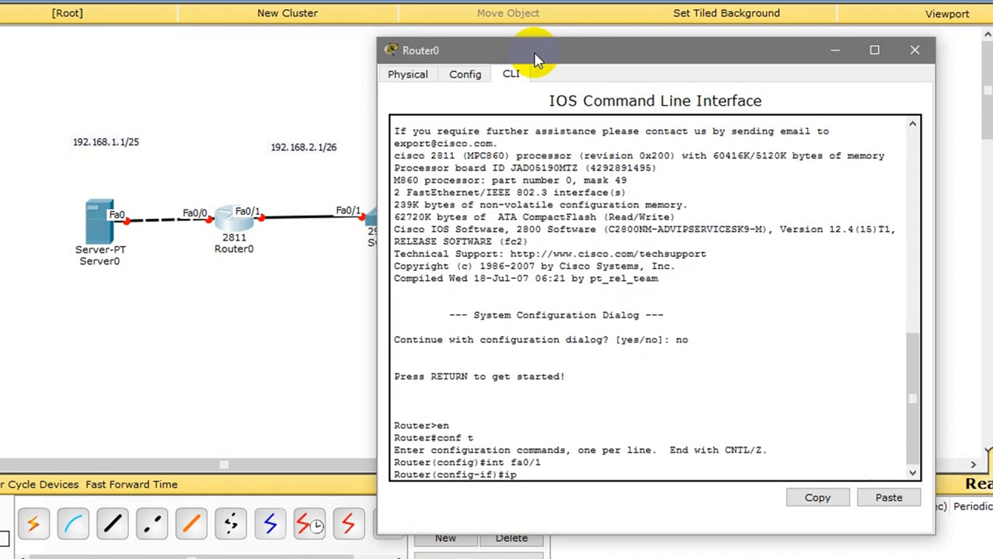
{"action": "type", "text": "ip add 192.168.2.1 25"}
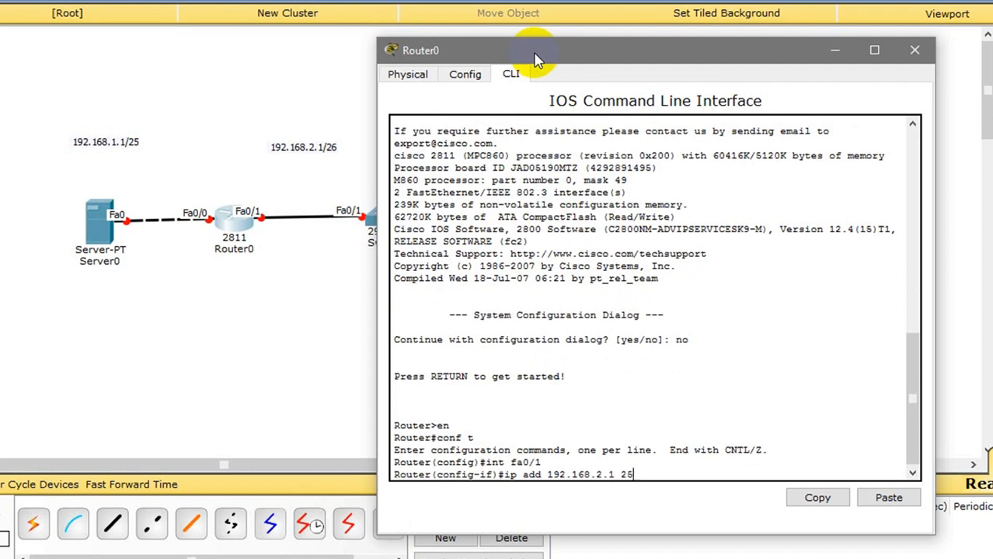
{"action": "type", "text": "5.255.255."}
{"action": "key", "text": "BackSpace"}
{"action": "type", "text": "192"}
{"action": "key", "text": "Return"}
Enable interface fa0/1 with no sh and return to global configuration mode.
{"action": "type", "text": "no s"}
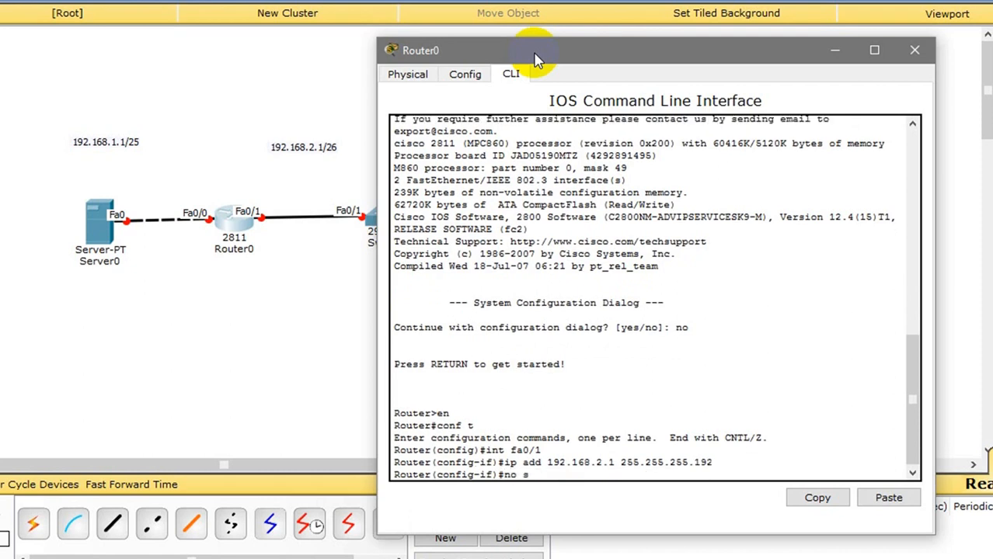
{"action": "type", "text": "h"}
{"action": "key", "text": "Return"}
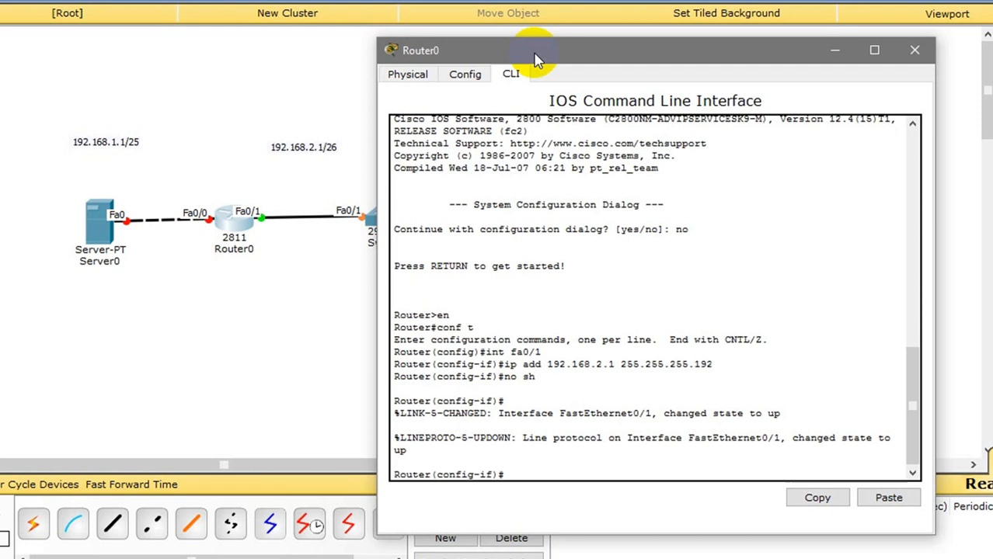
{"action": "type", "text": "ex"}
{"action": "key", "text": "Return"}
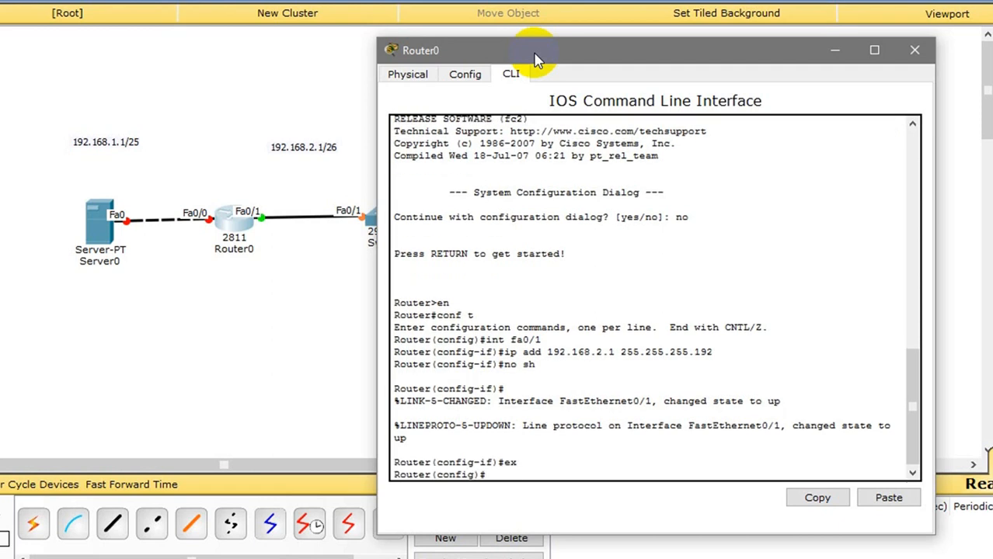
Assign IP address 192.168.1.1 with mask 255.255.255.128 to Router0's interface fa0/0.
{"action": "type", "text": "int fa0/0"}
{"action": "key", "text": "Return"}
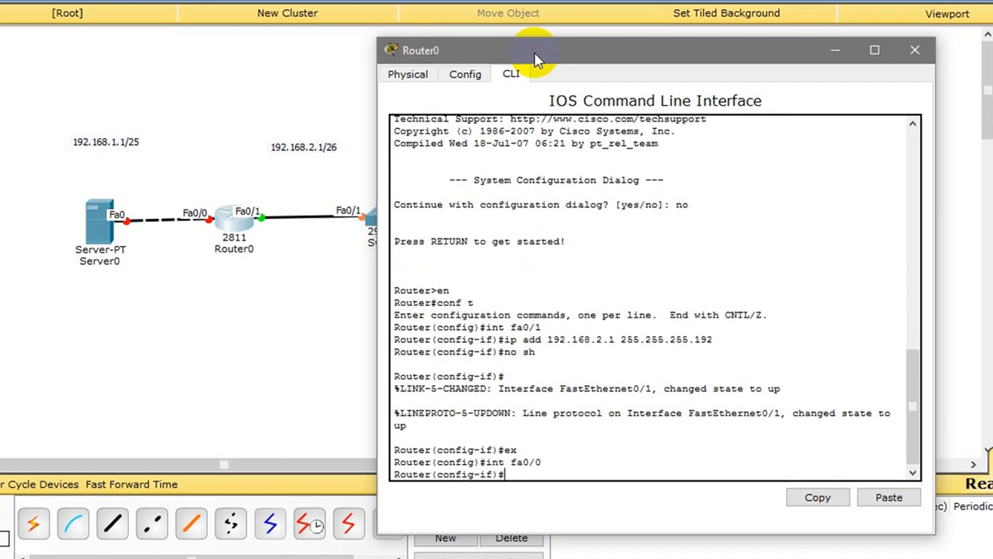
{"action": "type", "text": "ip"}
{"action": "key", "text": "BackSpace"}
{"action": "key", "text": "BackSpace"}
{"action": "type", "text": "no sh"}
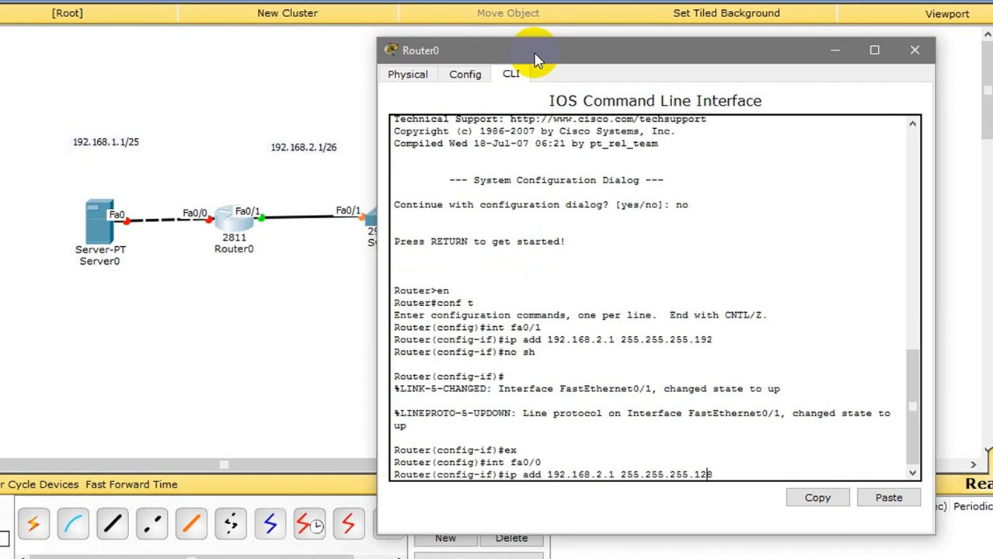
{"action": "key", "text": "BackSpace"}
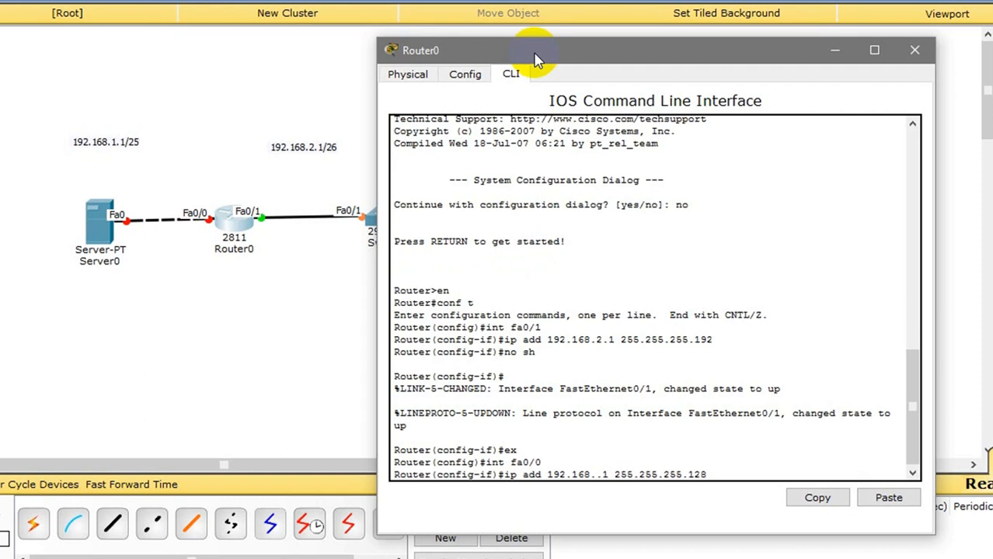
{"action": "type", "text": "1"}
{"action": "key", "text": "Return"}
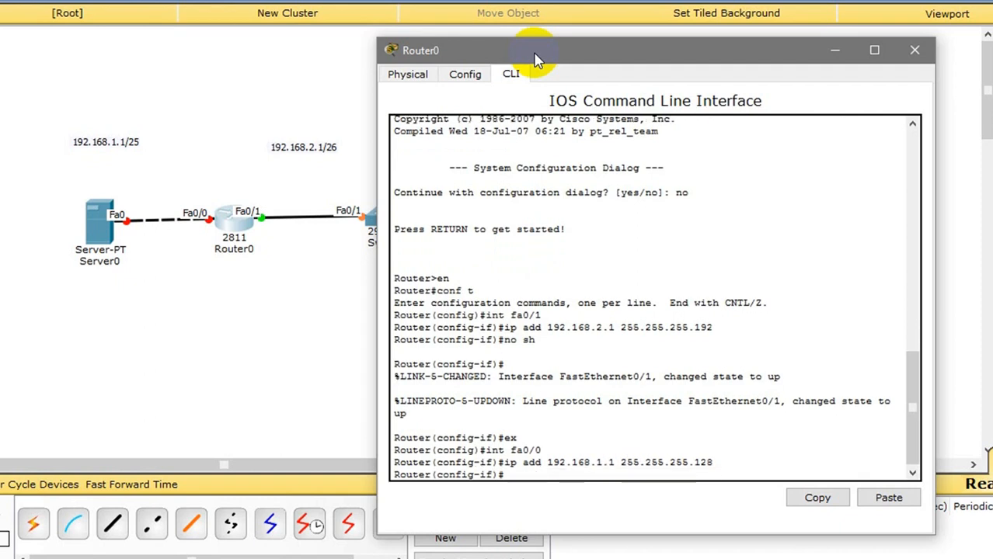
Enable Router0's interface fa0/0 with no sh, then save the configuration with do w from global configuration mode.
{"action": "type", "text": "no sh"}
{"action": "key", "text": "Return"}
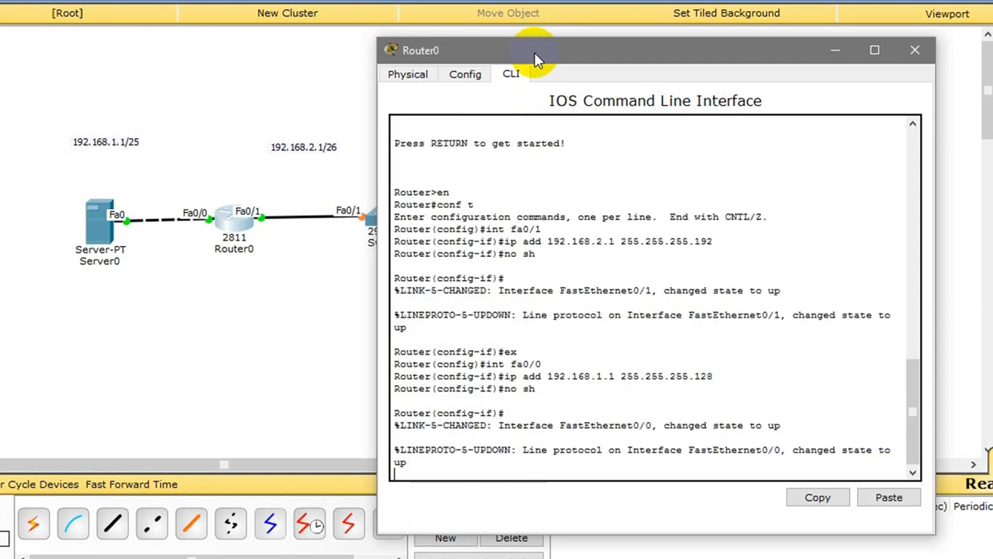
{"action": "type", "text": "ex"}
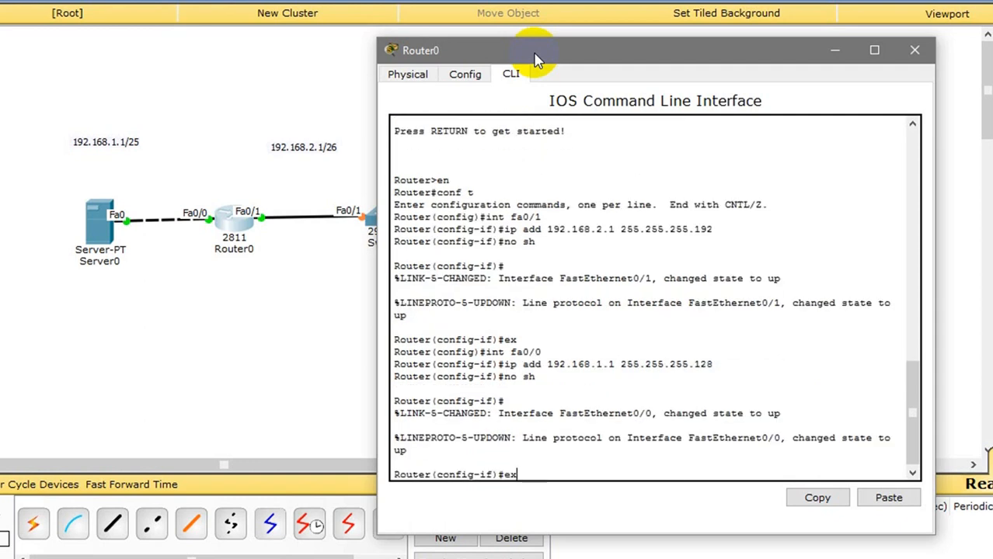
{"action": "key", "text": "Return"}
{"action": "type", "text": "do w"}
{"action": "key", "text": "Return"}
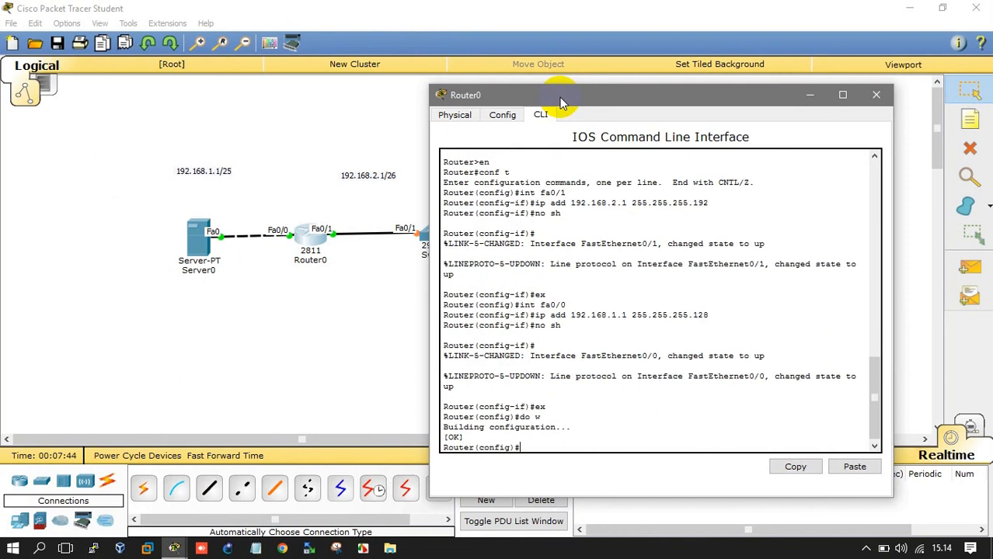
{"action": "left_click", "coordinate": [876, 94]}
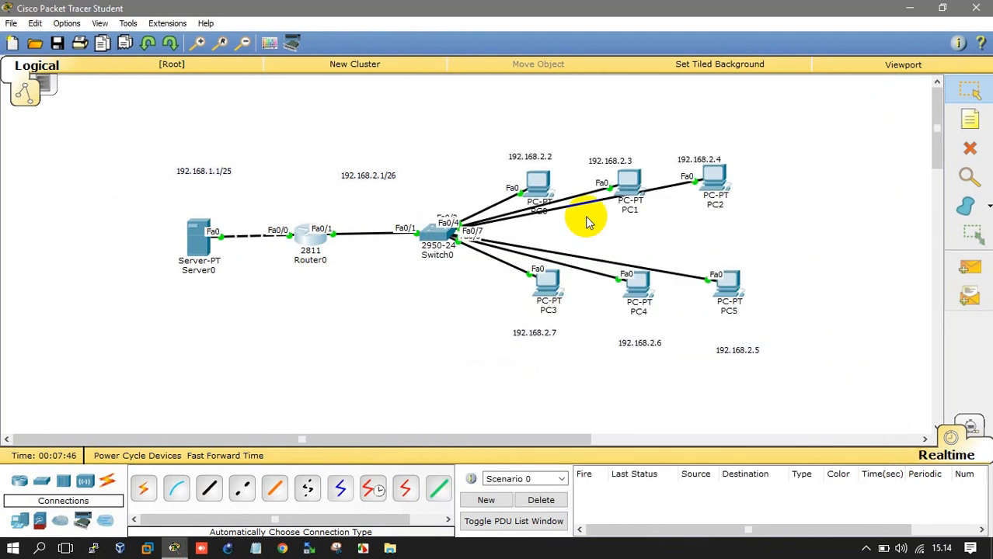
Assign Server0 the static IP address 192.168.1.2 with subnet mask 255.255.255.128.
{"action": "left_click", "coordinate": [202, 237]}
{"action": "left_click", "coordinate": [448, 117]}
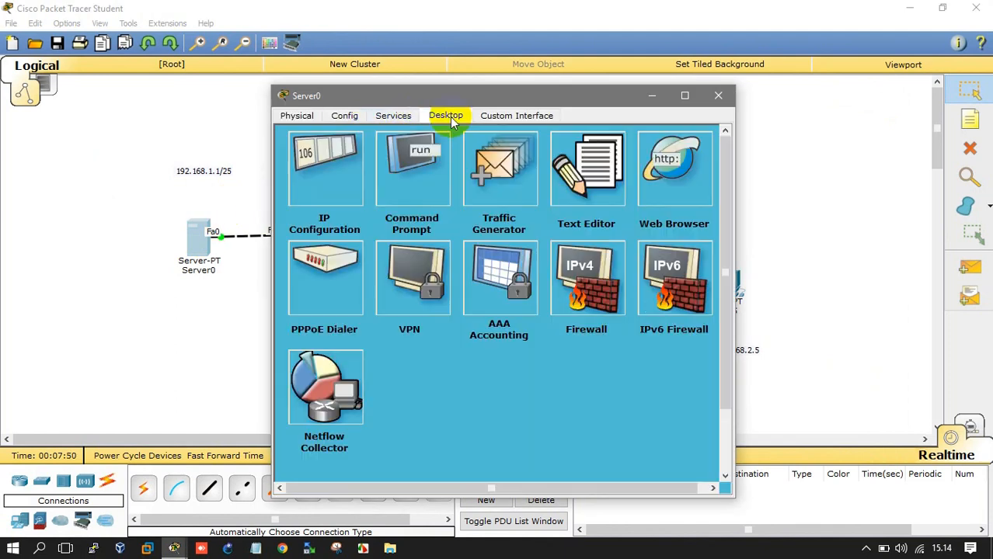
{"action": "left_click", "coordinate": [329, 188]}
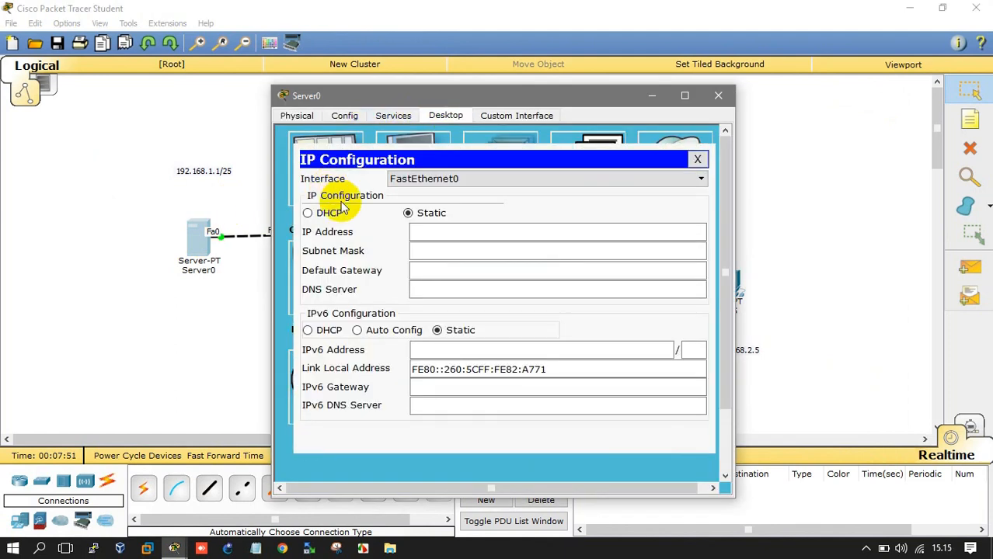
{"action": "left_click", "coordinate": [424, 231]}
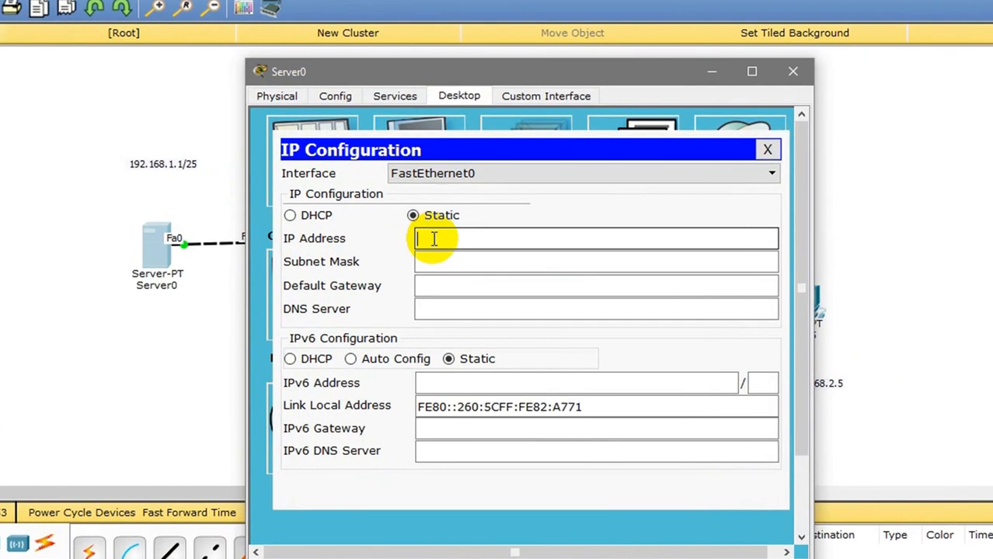
{"action": "type", "text": "192.168.2.1.2"}
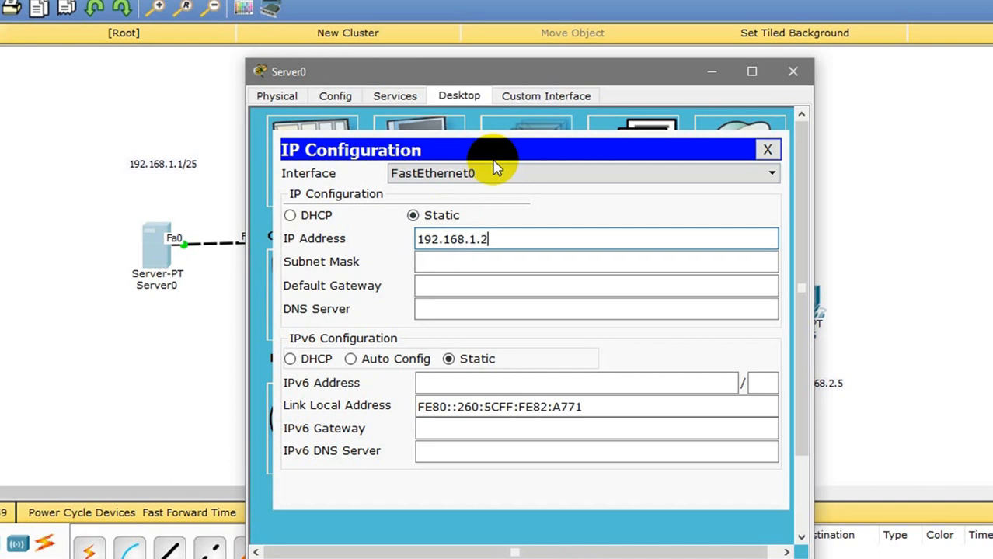
{"action": "key", "text": "Tab"}
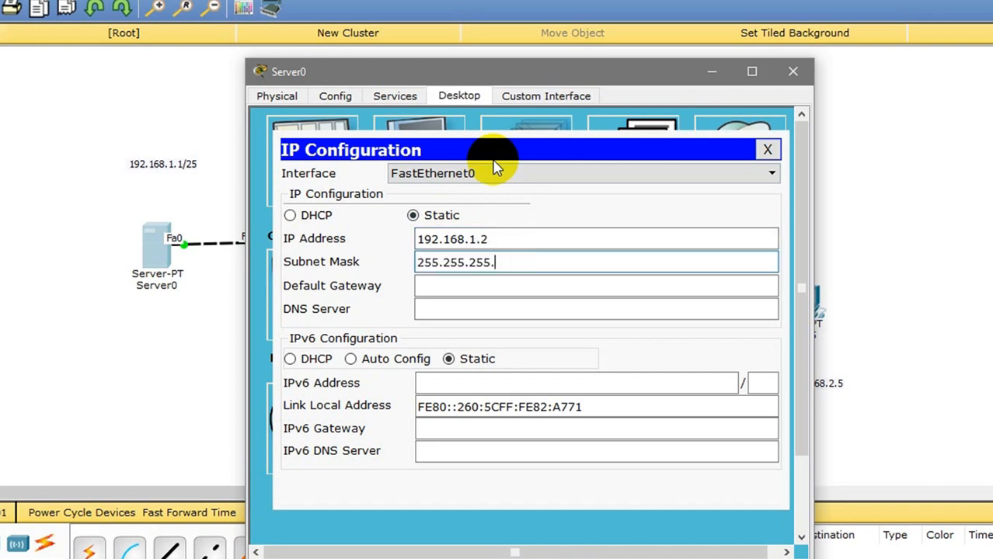
{"action": "key", "text": "Tab"}
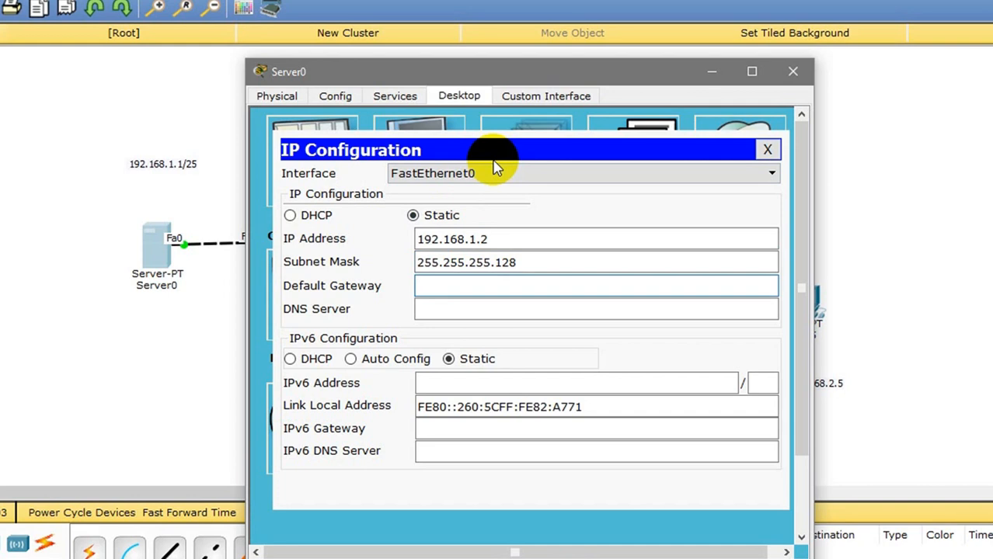
Set Server0's default gateway to 192.168.1.1, reusing a copy of its IP address.
{"action": "left_click", "coordinate": [521, 242]}
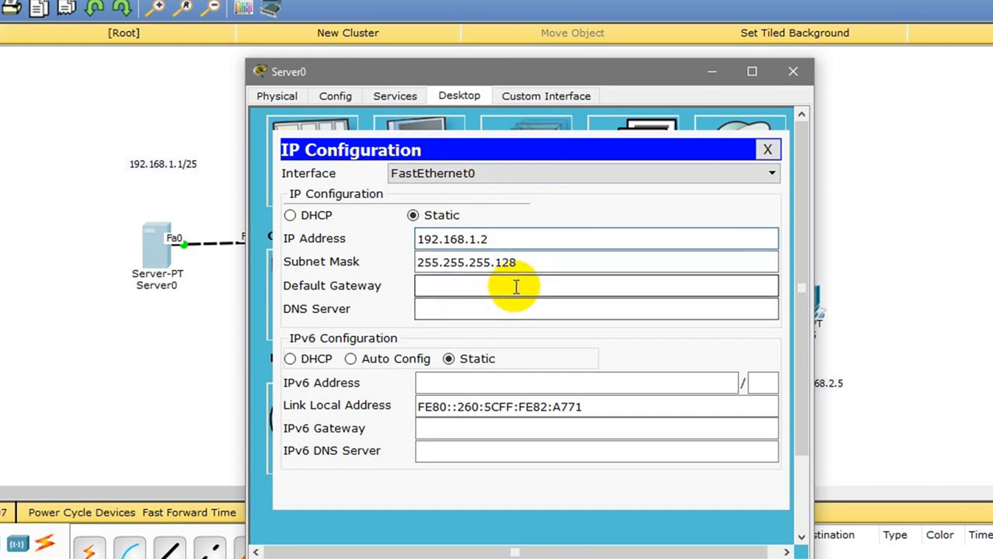
{"action": "left_click_drag", "start_coordinate": [501, 245], "coordinate": [387, 251]}
{"action": "key", "text": "ctrl+c"}
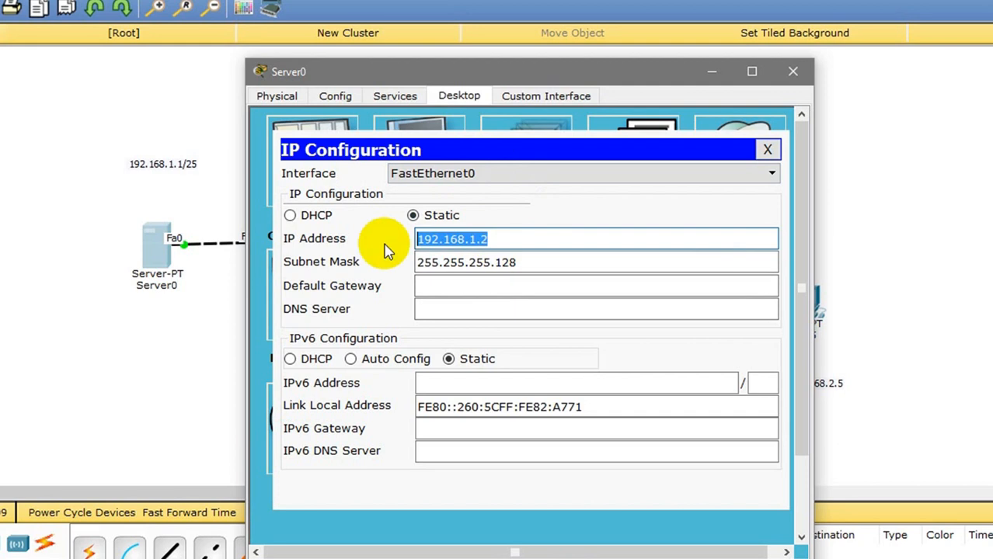
{"action": "left_click", "coordinate": [457, 289]}
{"action": "key", "text": "ctrl+v"}
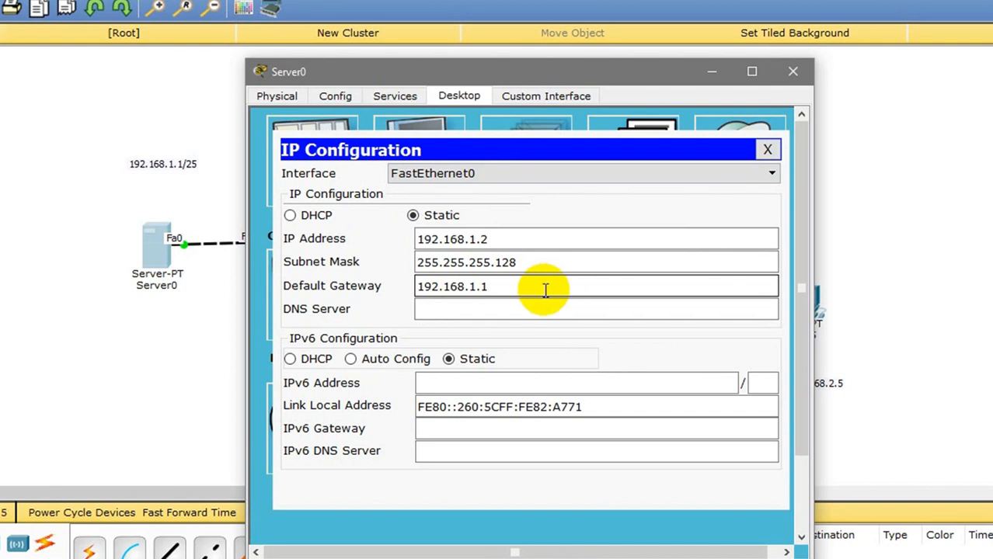
Set Server0's DNS server to its own address, 192.168.1.2, and close the IP configuration.
{"action": "left_click", "coordinate": [512, 307]}
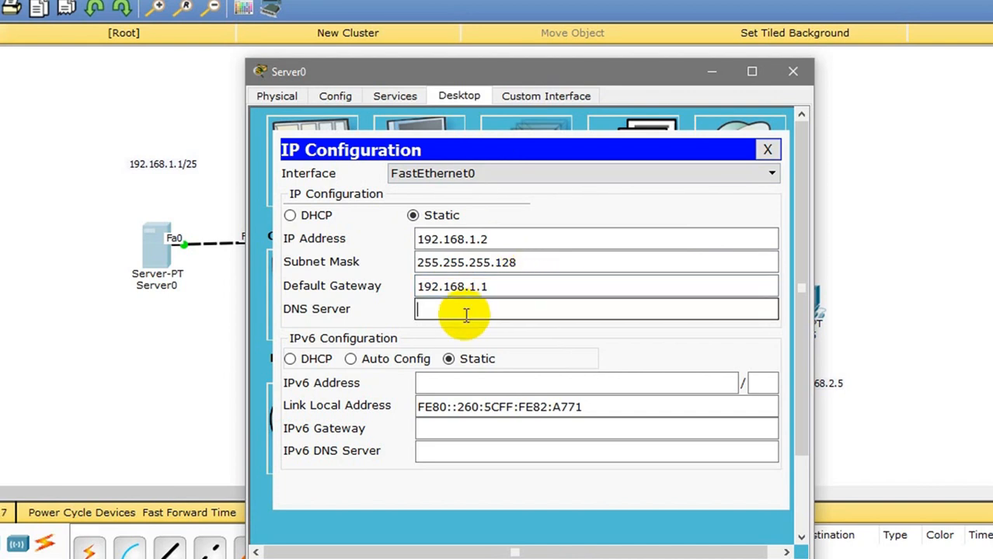
{"action": "left_click_drag", "start_coordinate": [492, 237], "coordinate": [416, 245]}
{"action": "key", "text": "ctrl+c"}
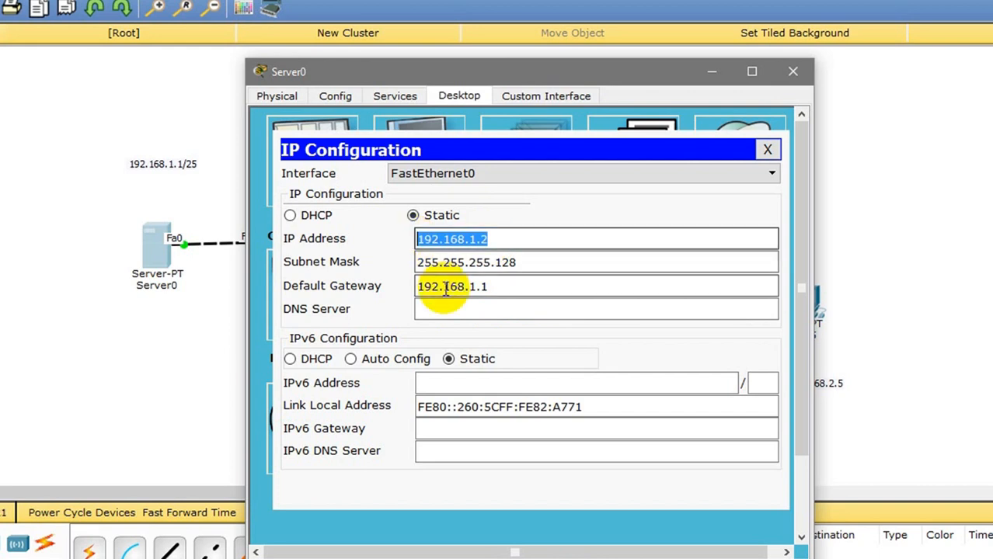
{"action": "left_click", "coordinate": [467, 311]}
{"action": "key", "text": "ctrl+v"}
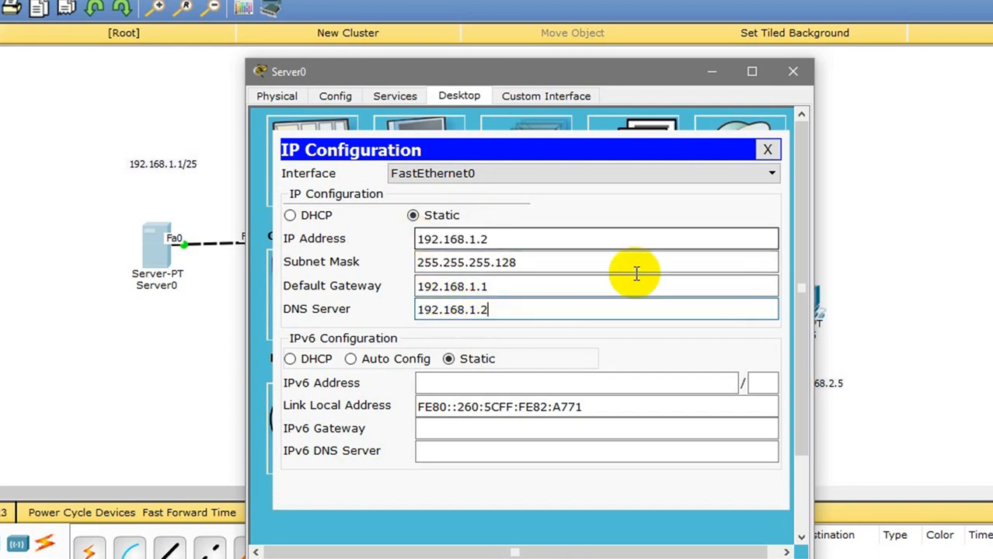
{"action": "left_click", "coordinate": [765, 151]}
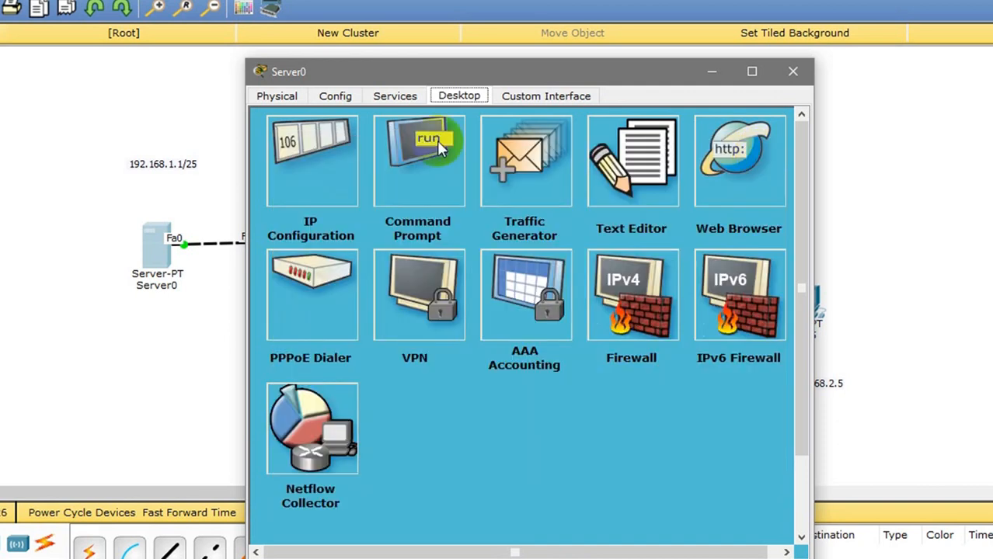
Open index.html in Server0's HTTP service and save the page with its default content.
{"action": "left_click", "coordinate": [391, 97]}
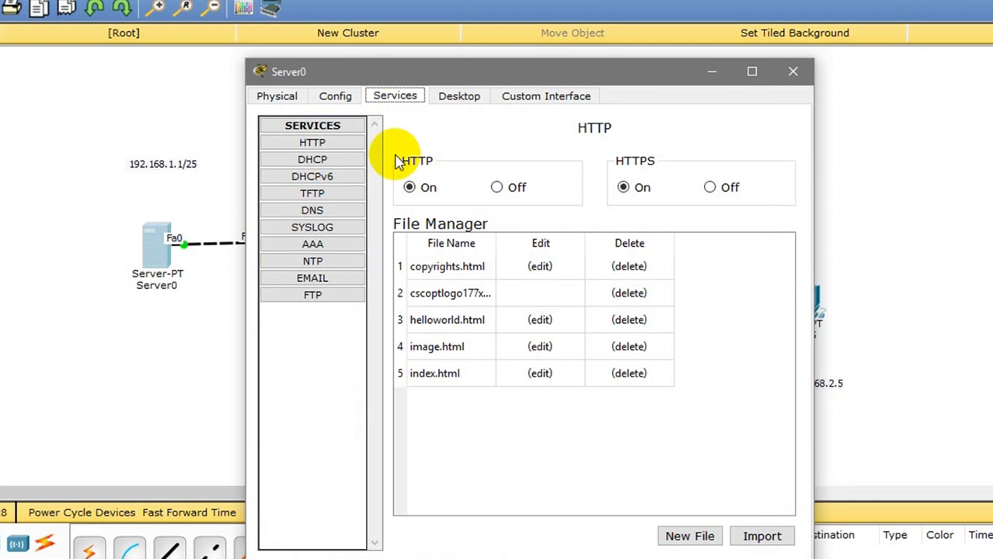
{"action": "left_click", "coordinate": [354, 146]}
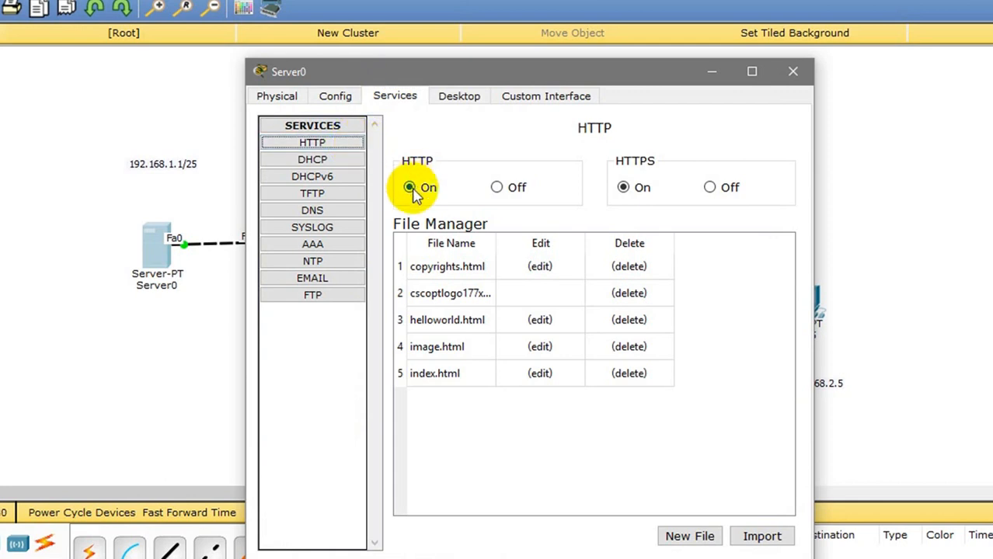
{"action": "left_click", "coordinate": [538, 376]}
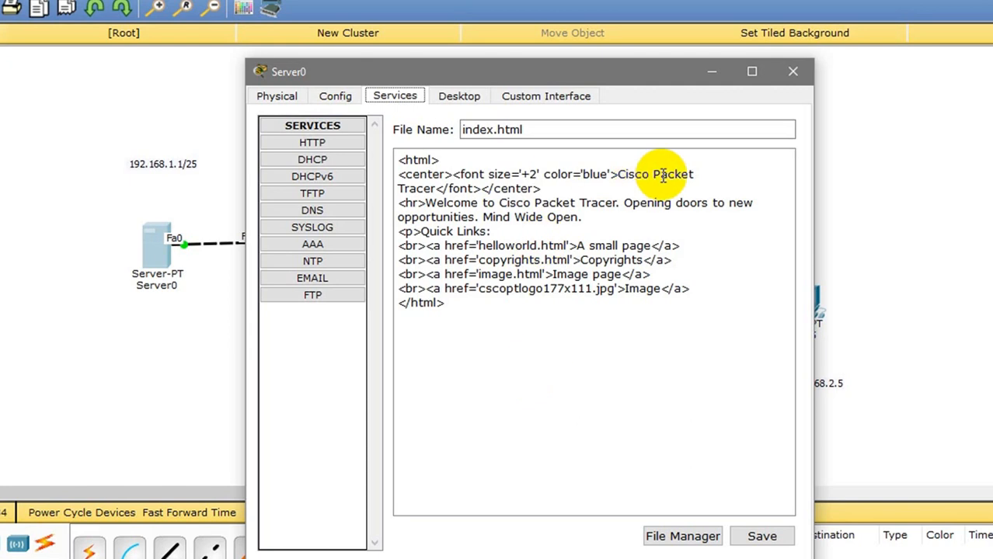
{"action": "left_click", "coordinate": [764, 537]}
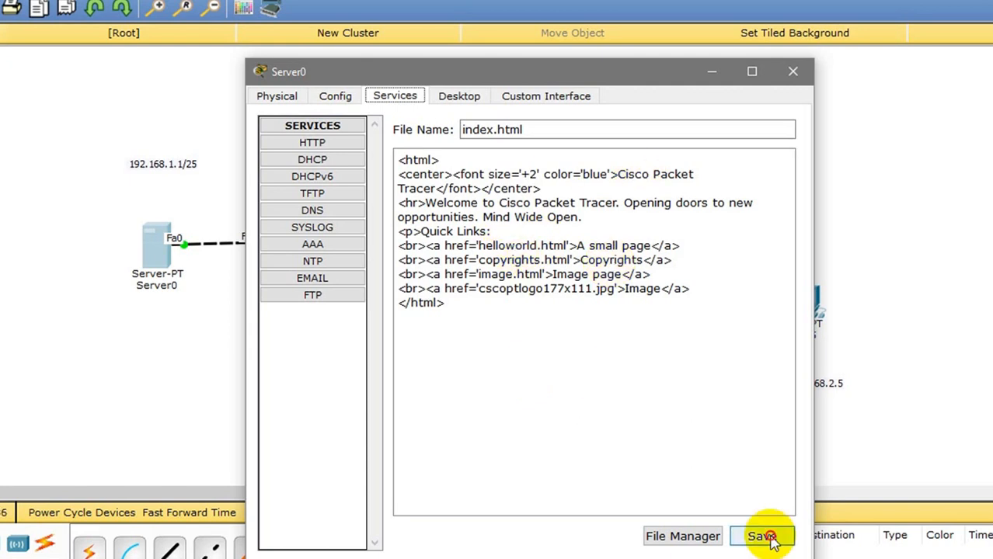
{"action": "left_click", "coordinate": [575, 346]}
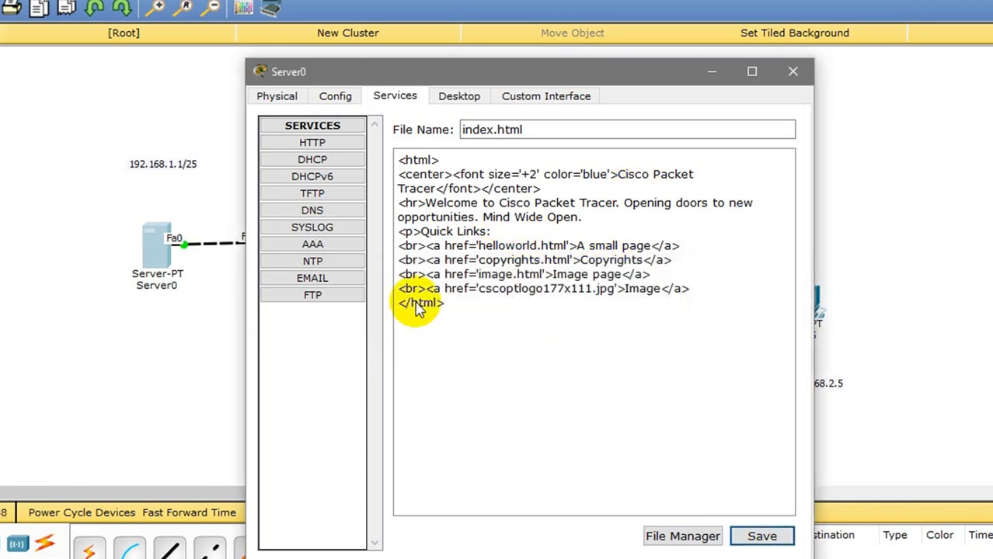
Turn on Server0's DNS service and add an A record mapping rtok.com to 192.168.1.2.
{"action": "left_click", "coordinate": [315, 211]}
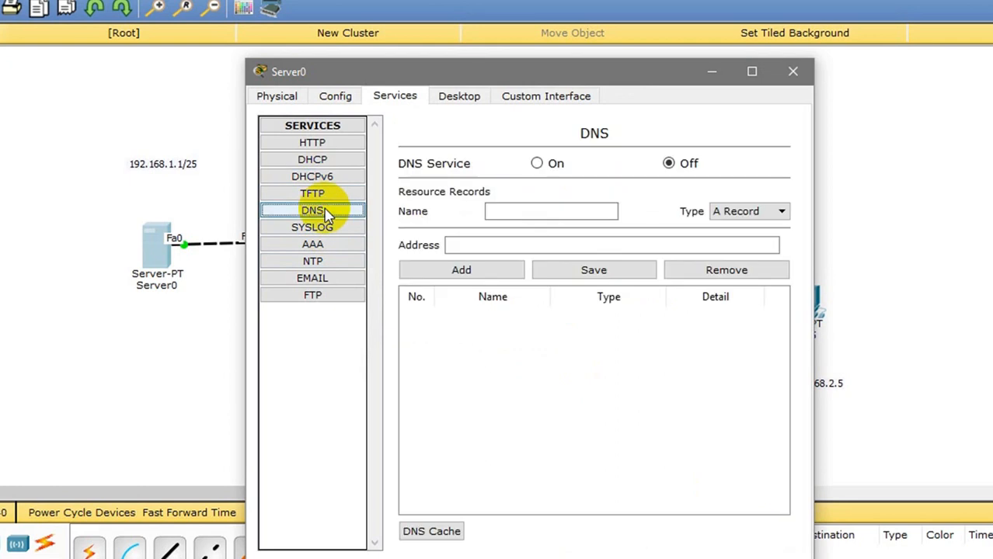
{"action": "left_click", "coordinate": [540, 168]}
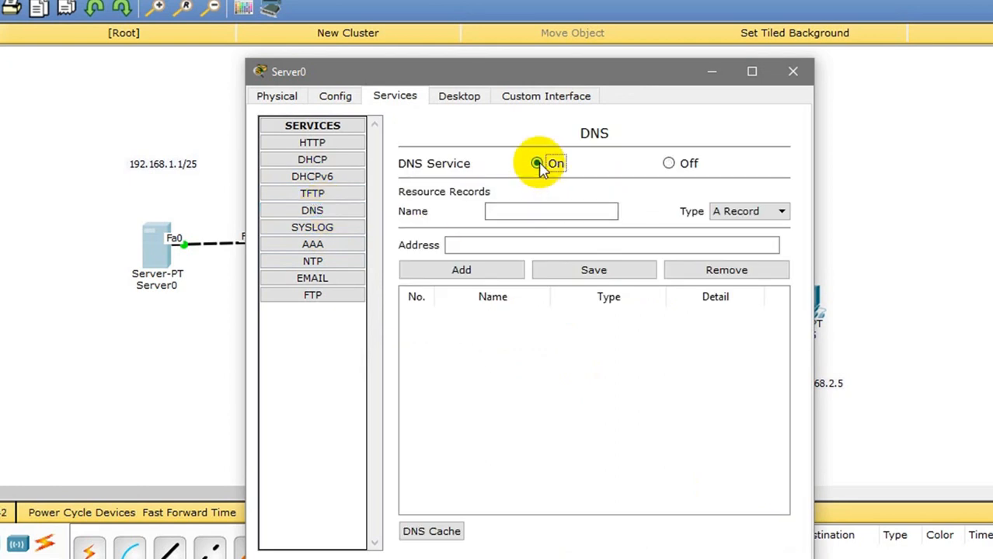
{"action": "left_click", "coordinate": [527, 213]}
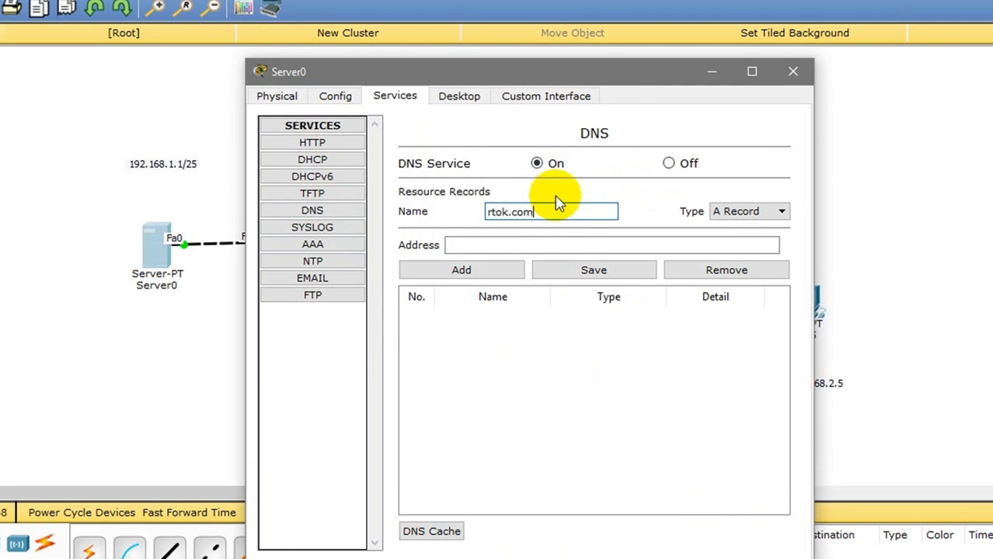
{"action": "left_click", "coordinate": [529, 239]}
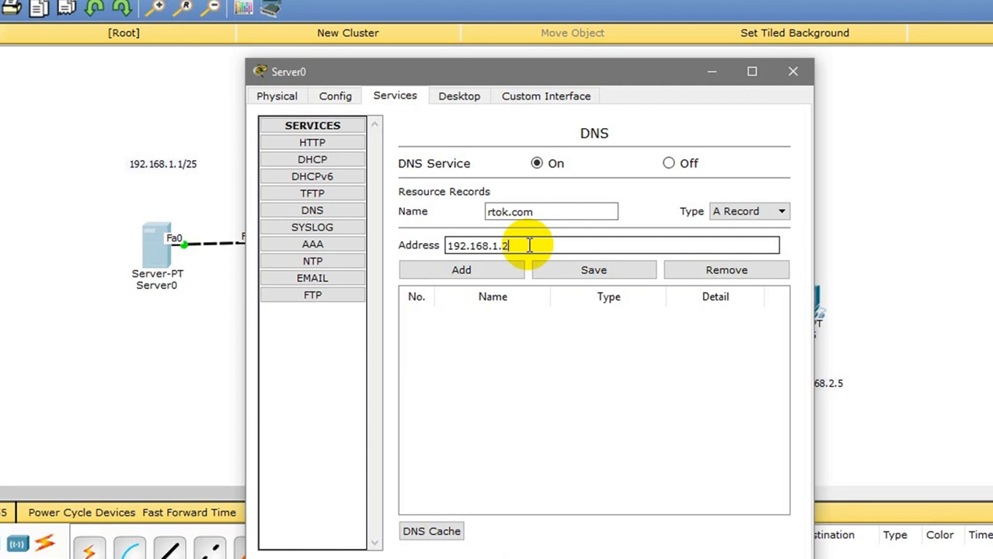
{"action": "left_click", "coordinate": [507, 270]}
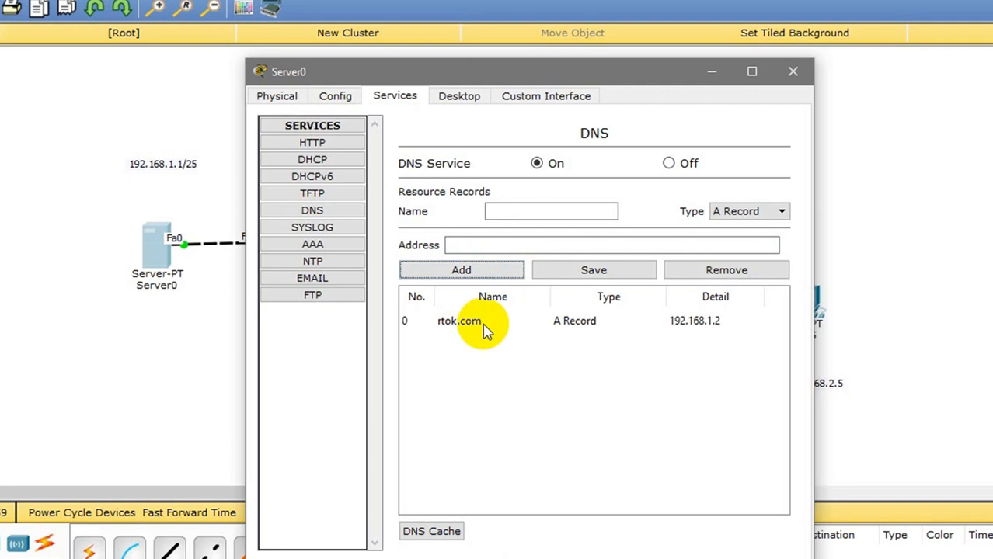
Load rtok.com in Server0's web browser to test the DNS and HTTP services, then close the browser.
{"action": "left_click", "coordinate": [457, 97]}
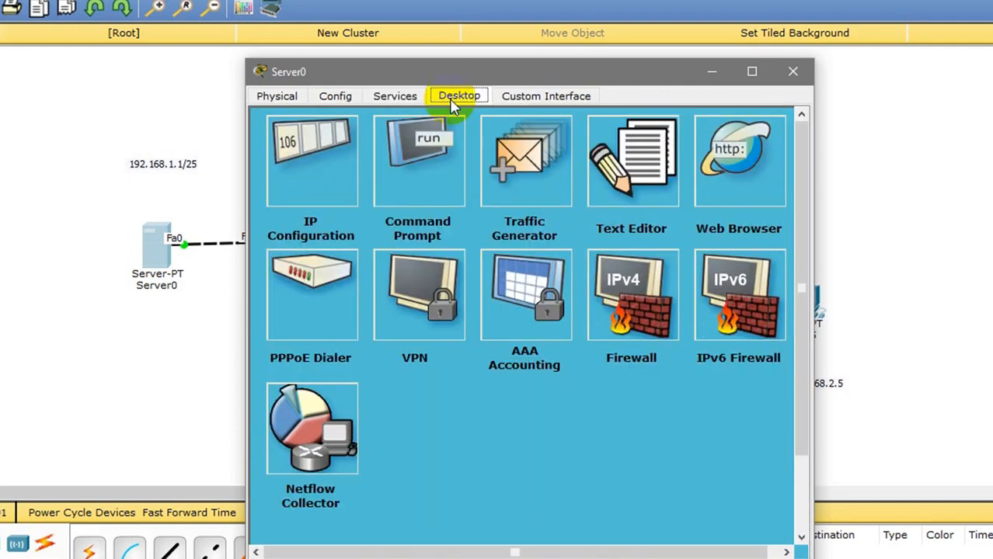
{"action": "left_click", "coordinate": [726, 166]}
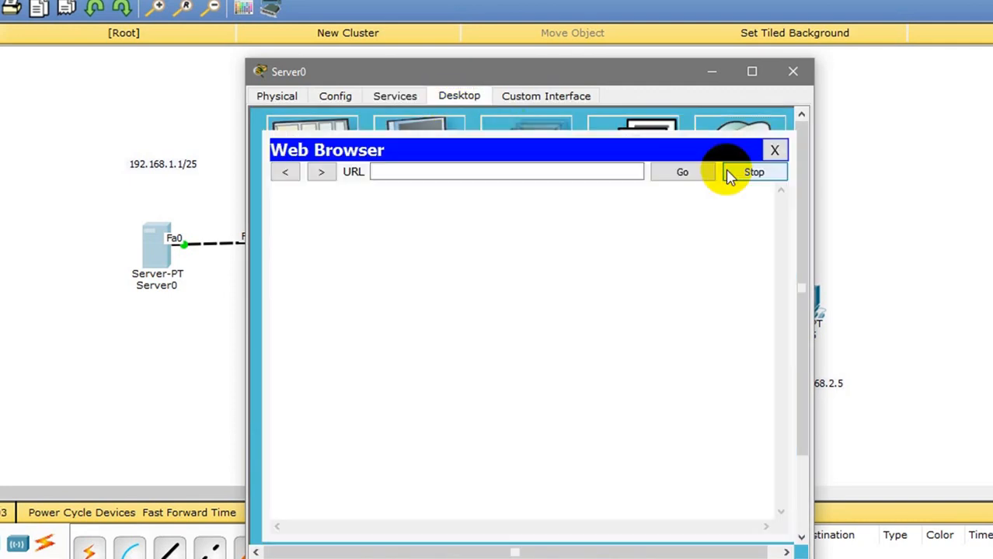
{"action": "left_click", "coordinate": [549, 172]}
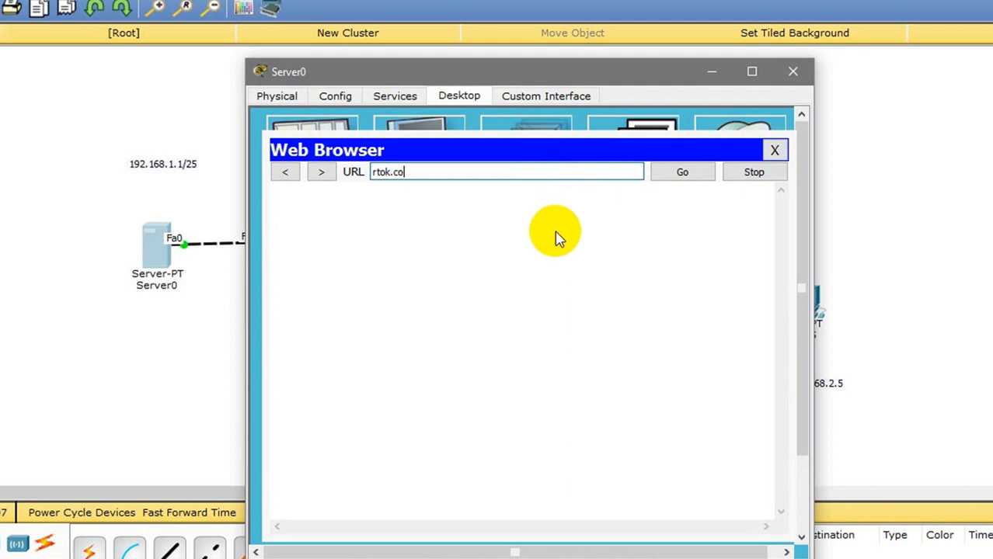
{"action": "key", "text": "Return"}
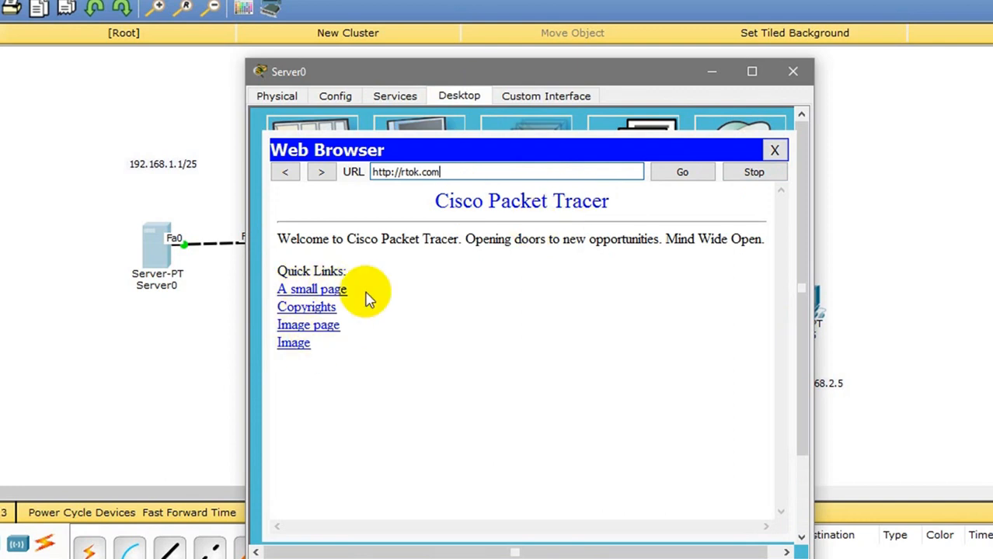
{"action": "left_click", "coordinate": [775, 150]}
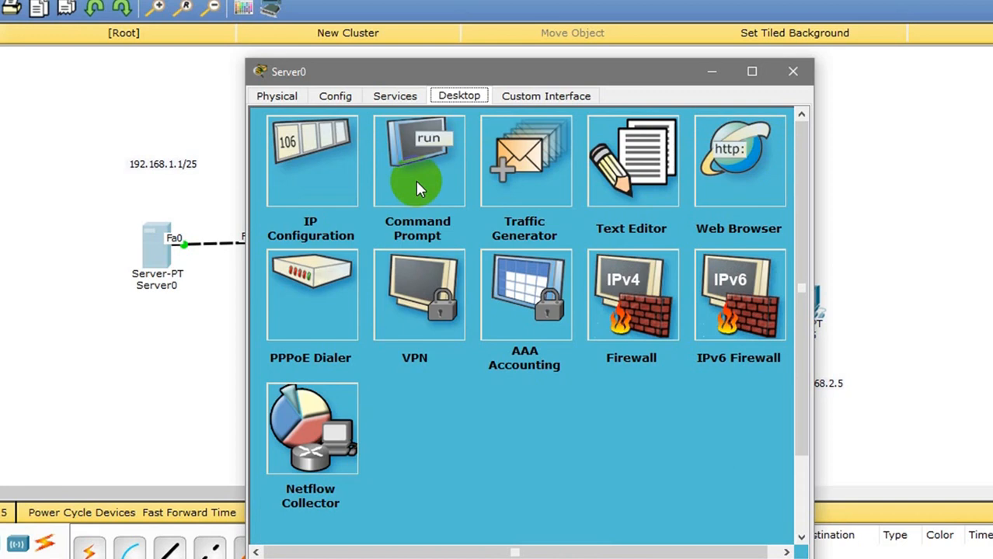
Open index.html in Server0's HTTP service and replace the helloworld.html link text with "saya".
{"action": "left_click", "coordinate": [406, 97]}
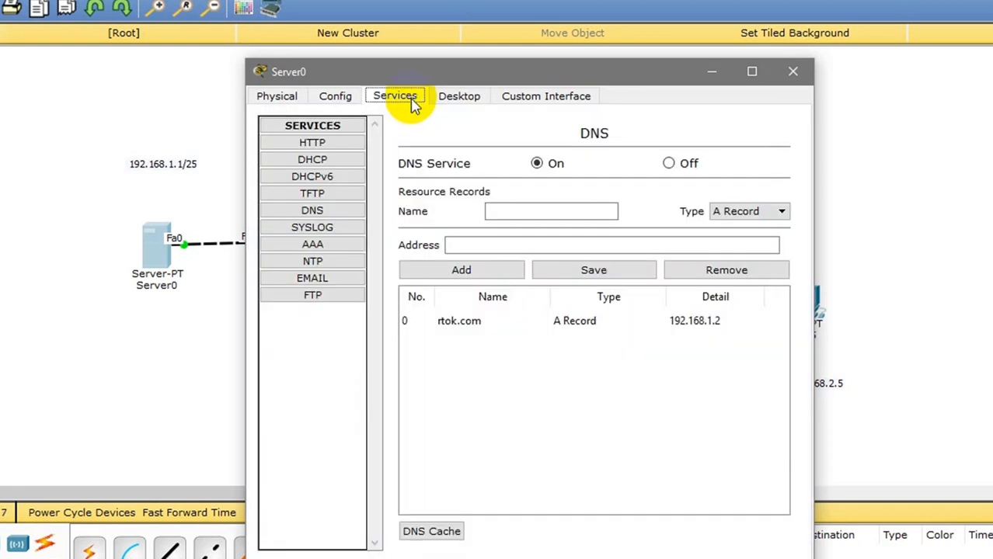
{"action": "left_click", "coordinate": [343, 144]}
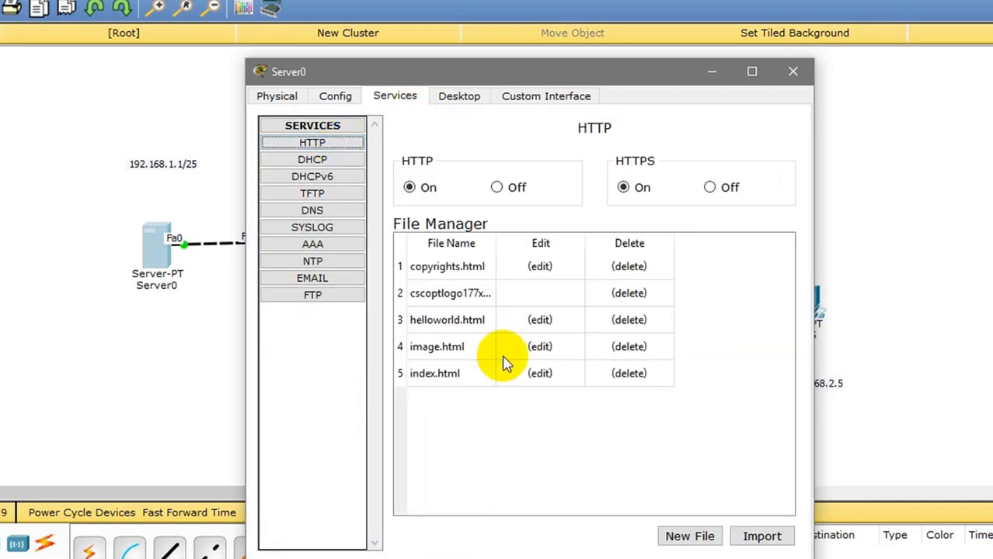
{"action": "left_click", "coordinate": [535, 374]}
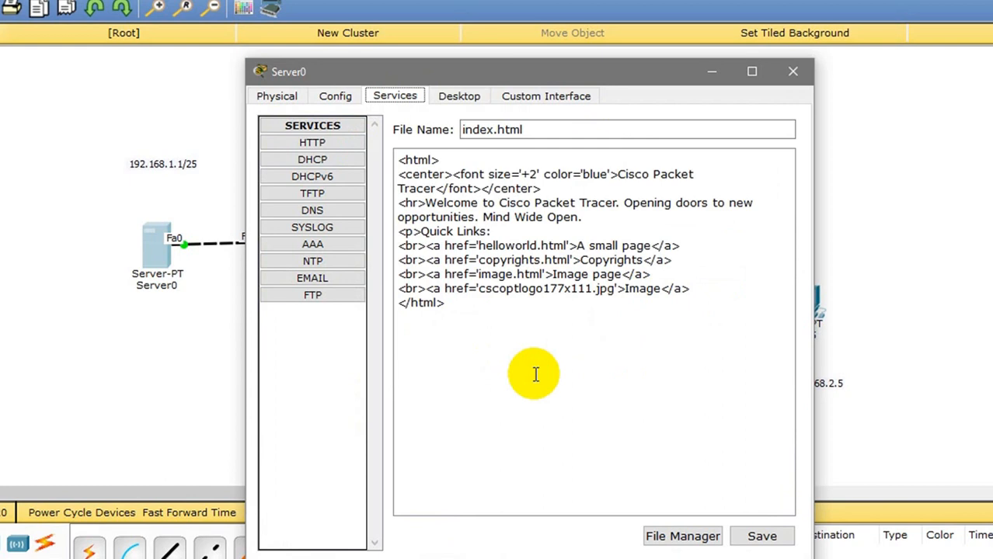
{"action": "left_click", "coordinate": [651, 246]}
{"action": "key", "text": "shift+Left"}
{"action": "key", "text": "shift+Left"}
{"action": "key", "text": "shift+Left"}
{"action": "key", "text": "shift+Left"}
{"action": "key", "text": "shift+Left"}
{"action": "key", "text": "shift+Left"}
{"action": "key", "text": "shift+Left"}
{"action": "key", "text": "shift+Left"}
{"action": "key", "text": "shift+Left"}
{"action": "key", "text": "shift+Left"}
{"action": "key", "text": "shift+Left"}
{"action": "key", "text": "shift+Left"}
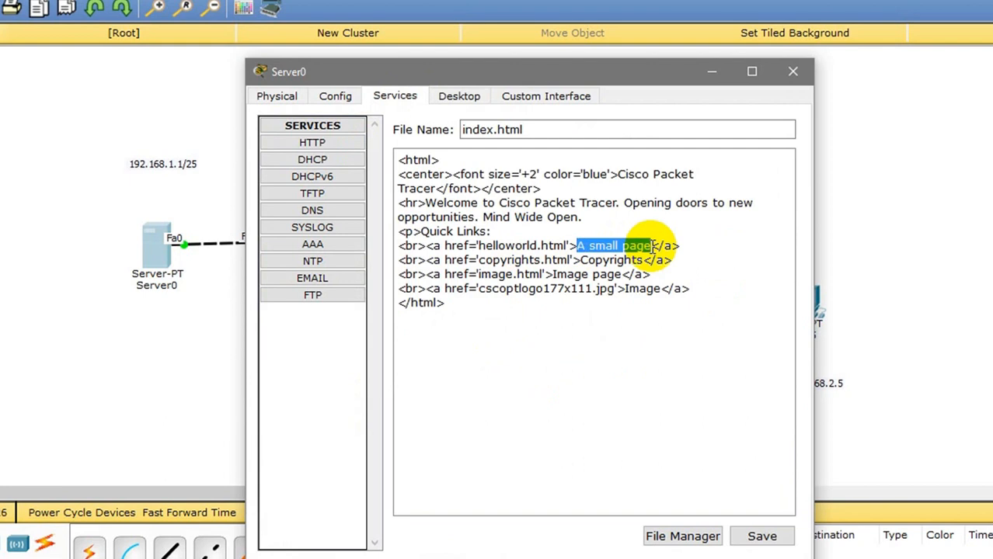
{"action": "type", "text": "saya"}
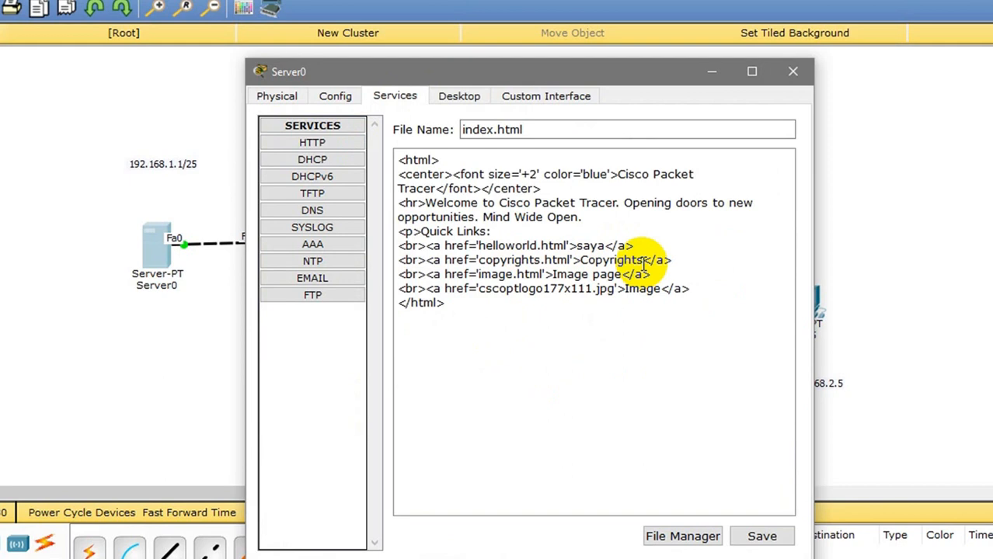
Change the link text for copyrights.html to "belajar" and for image.html to "cisco".
{"action": "double_click", "coordinate": [641, 261]}
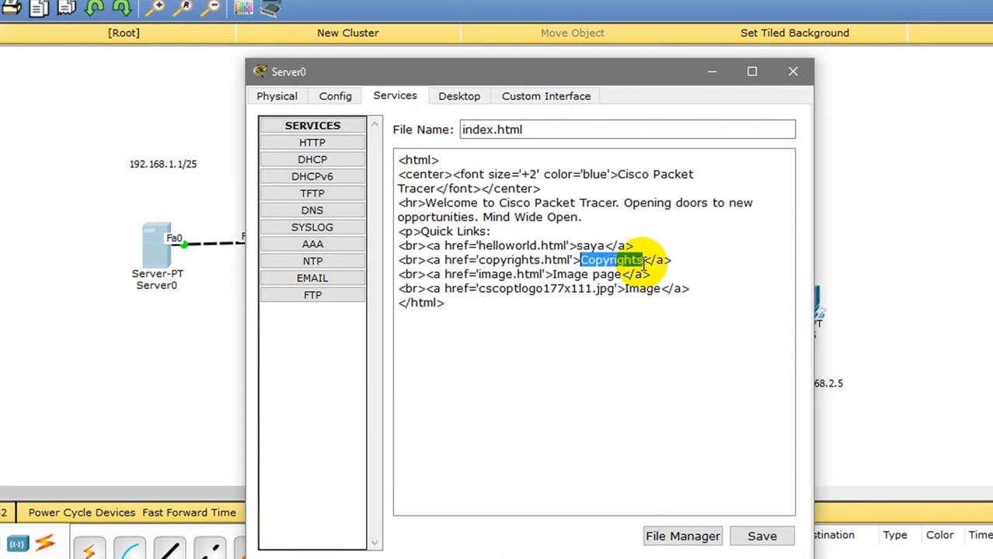
{"action": "type", "text": "belaja"}
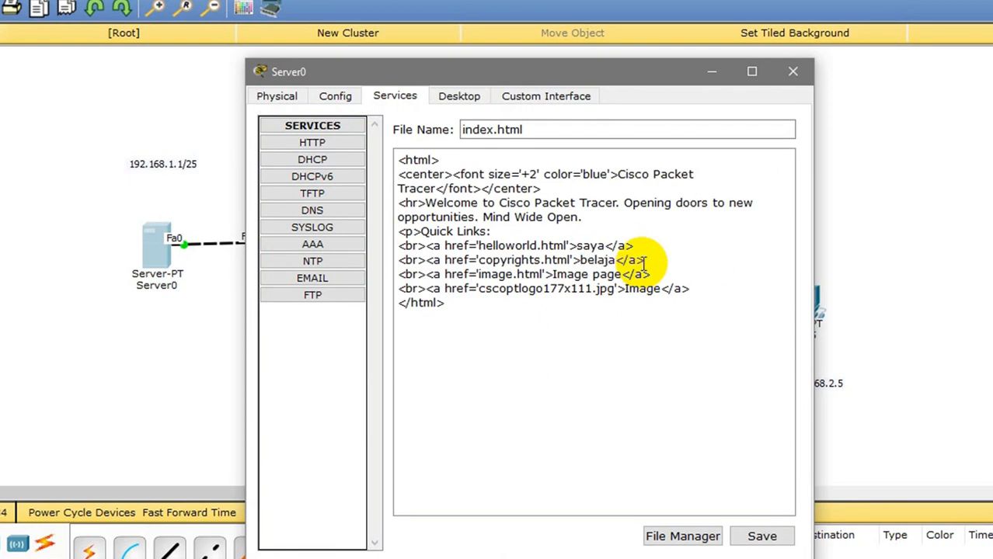
{"action": "type", "text": "r"}
{"action": "key", "text": "ctrl+shift+Left"}
{"action": "key", "text": "ctrl+shift+Left"}
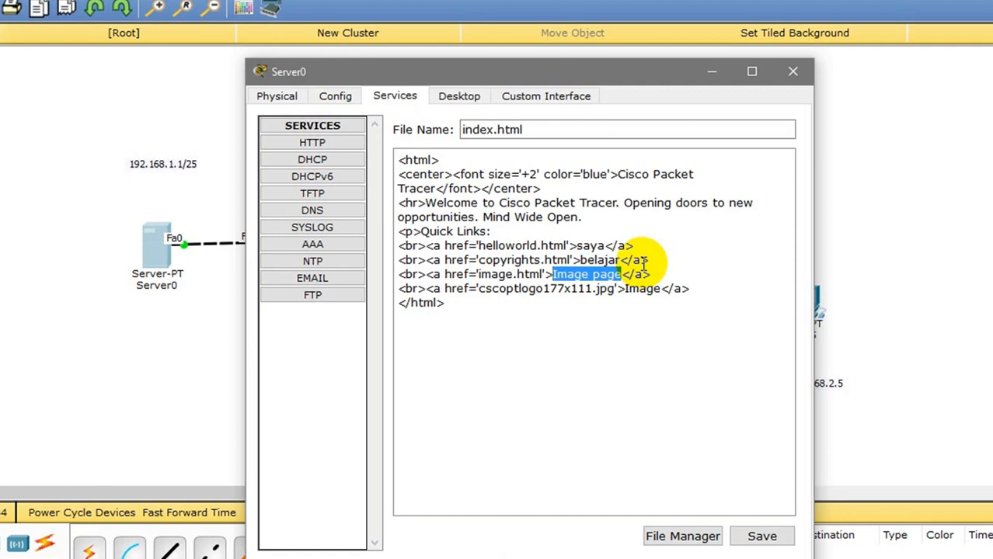
{"action": "type", "text": "cisco"}
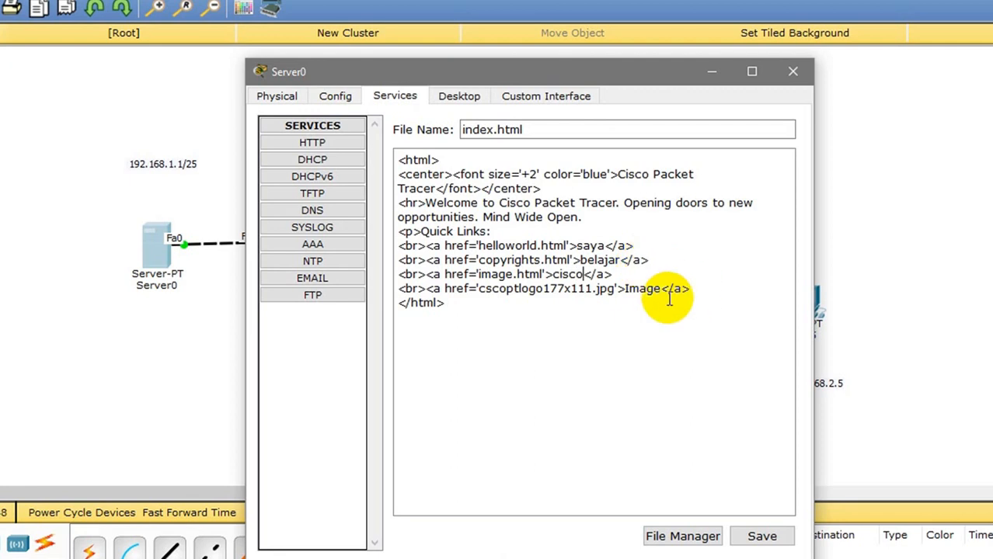
Change the link text for cscoptlogo177x111.jpg to "logo cisco" and save index.html, confirming the overwrite.
{"action": "key", "text": "BackSpace"}
{"action": "key", "text": "BackSpace"}
{"action": "key", "text": "BackSpace"}
{"action": "key", "text": "BackSpace"}
{"action": "key", "text": "BackSpace"}
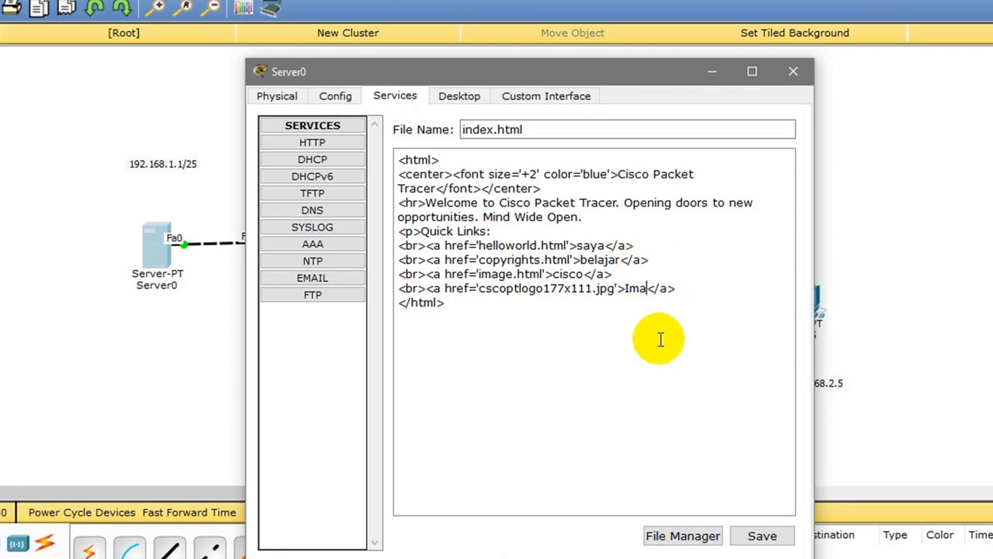
{"action": "type", "text": "logo cisco"}
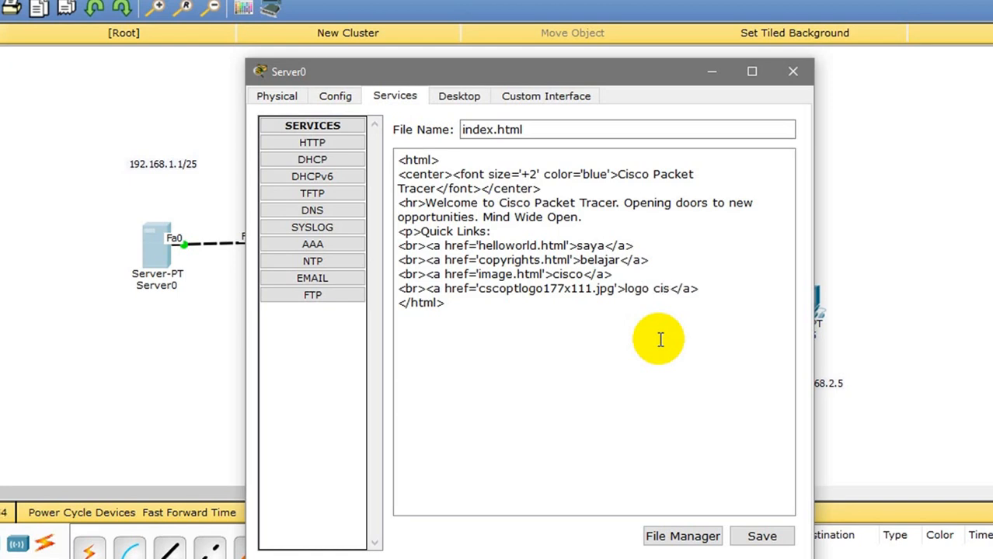
{"action": "left_click", "coordinate": [737, 538]}
{"action": "left_click", "coordinate": [570, 348]}
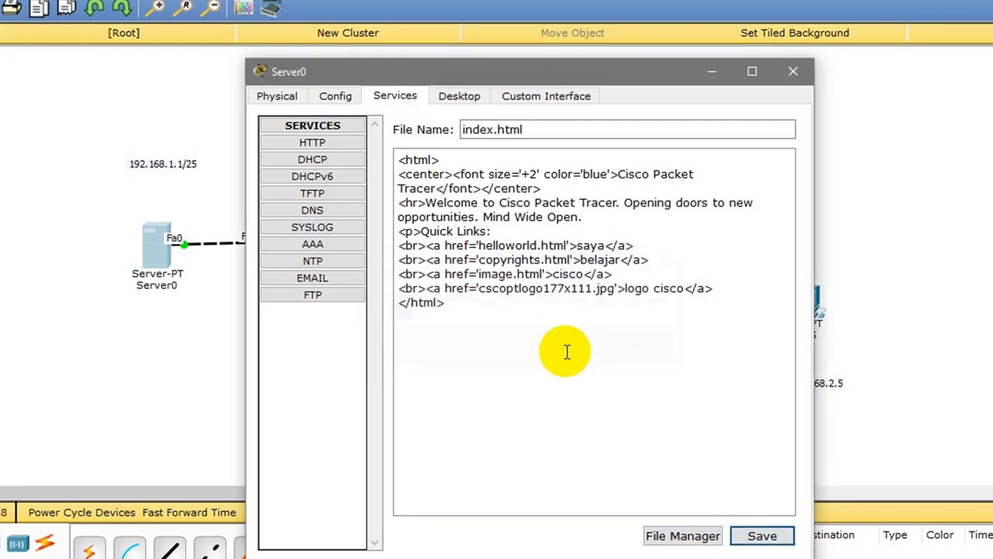
Load rtok.com in Server0's web browser to check the edited page, then close the browser and Server0's window.
{"action": "left_click", "coordinate": [459, 97]}
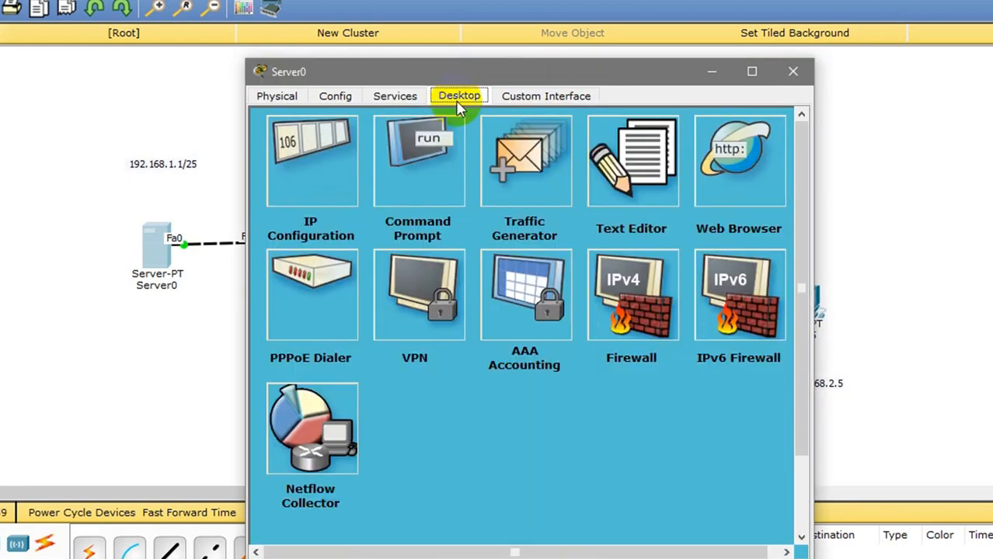
{"action": "left_click", "coordinate": [718, 172]}
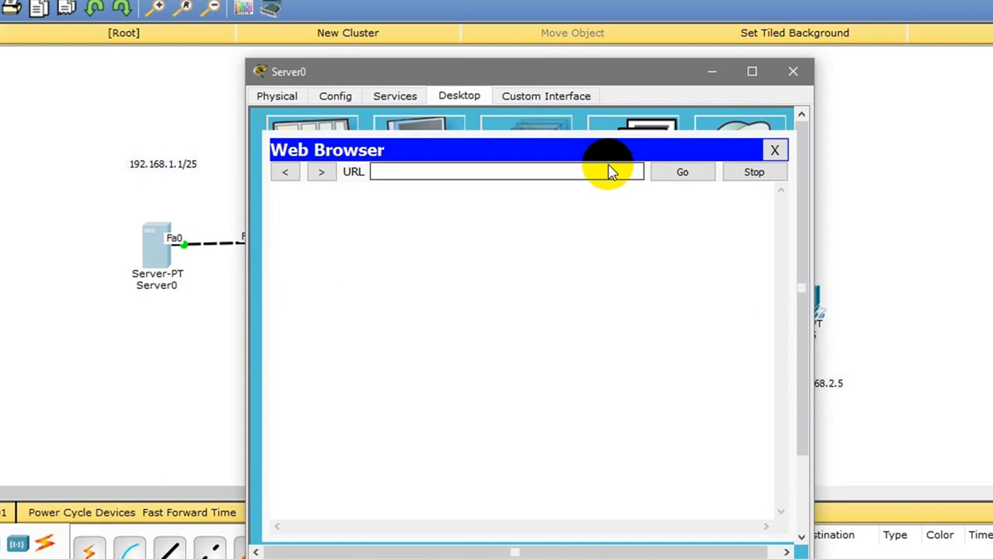
{"action": "left_click", "coordinate": [590, 171]}
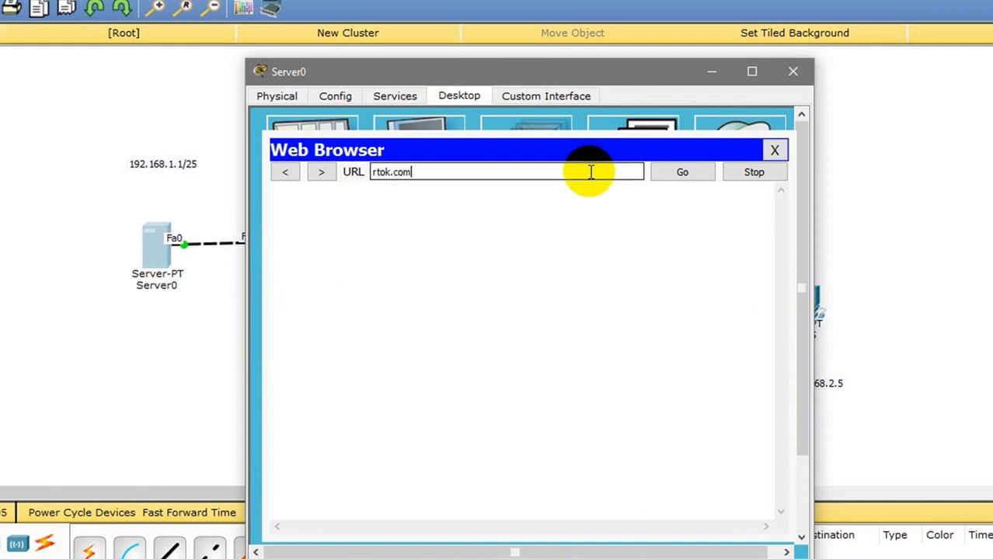
{"action": "key", "text": "Return"}
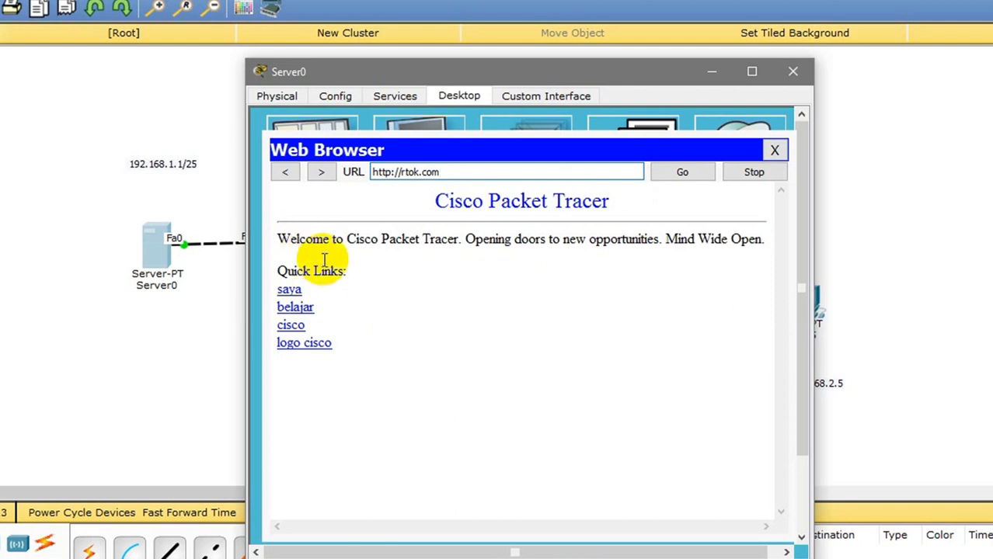
{"action": "left_click", "coordinate": [775, 150]}
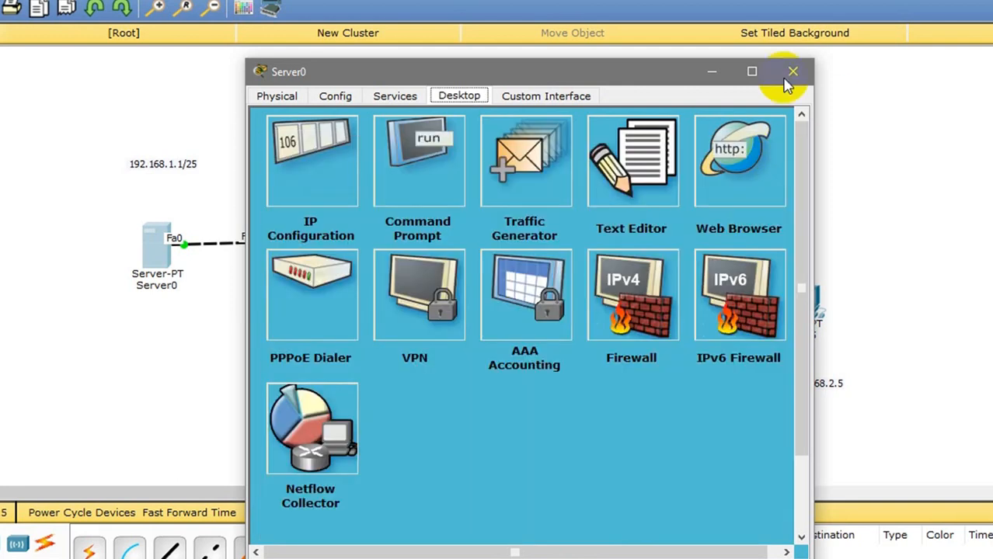
{"action": "left_click", "coordinate": [792, 70]}
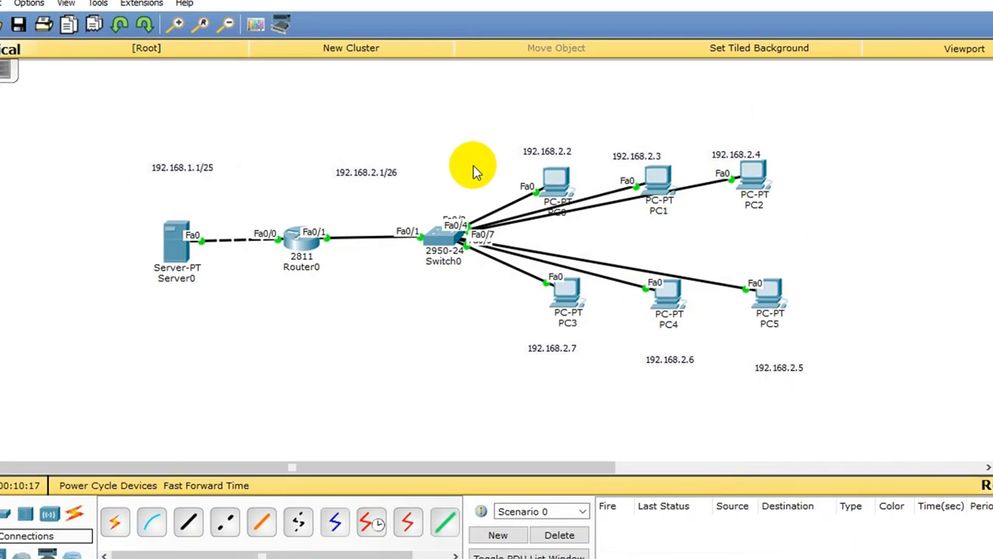
Set PC0's DNS server to 192.168.1.2 and close its IP configuration.
{"action": "left_click", "coordinate": [575, 185]}
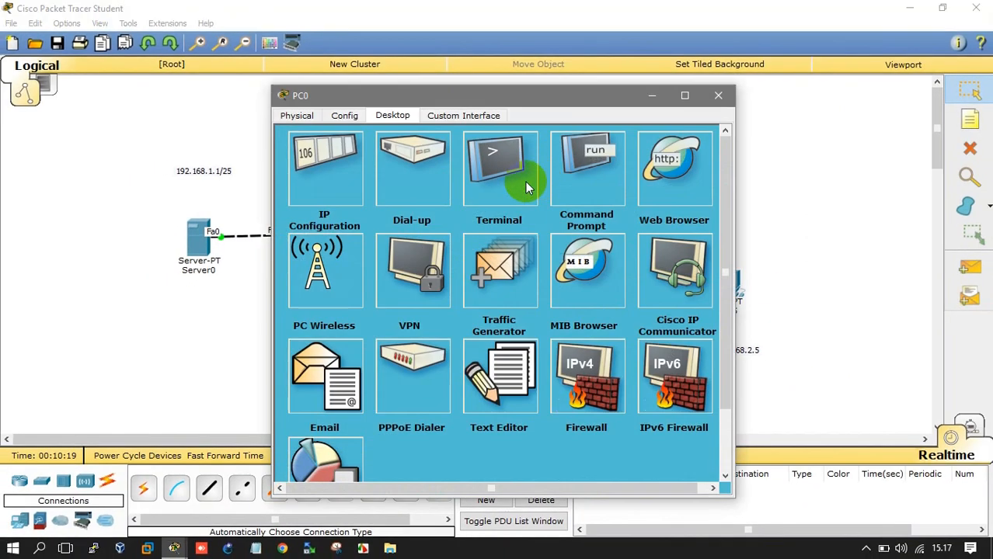
{"action": "left_click", "coordinate": [333, 173]}
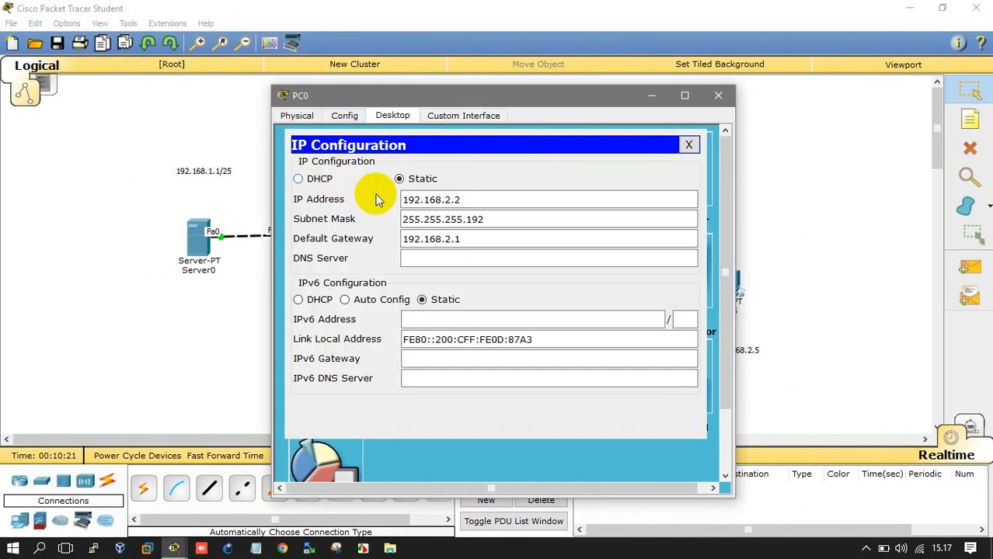
{"action": "left_click_drag", "start_coordinate": [445, 97], "coordinate": [567, 77]}
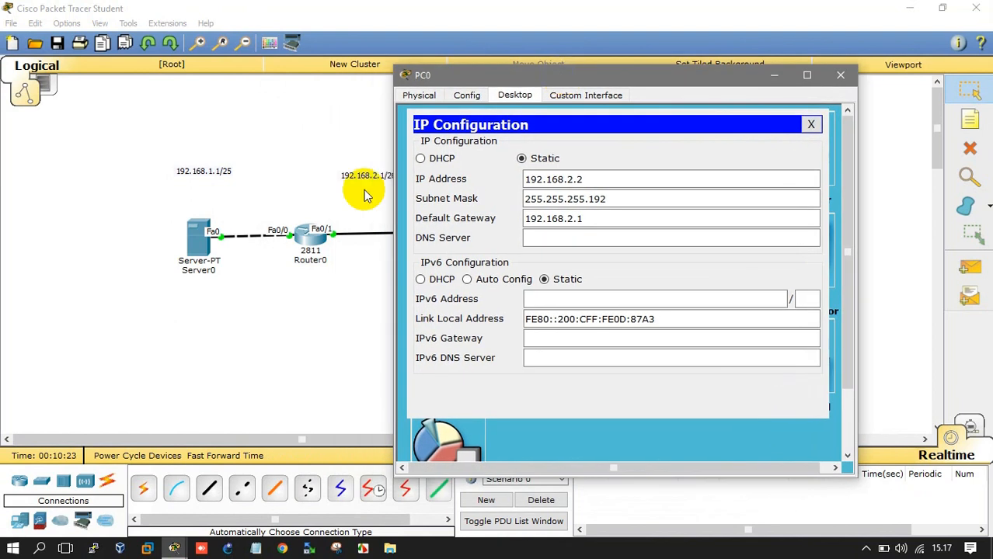
{"action": "left_click", "coordinate": [571, 241]}
{"action": "type", "text": "192.168.1.2"}
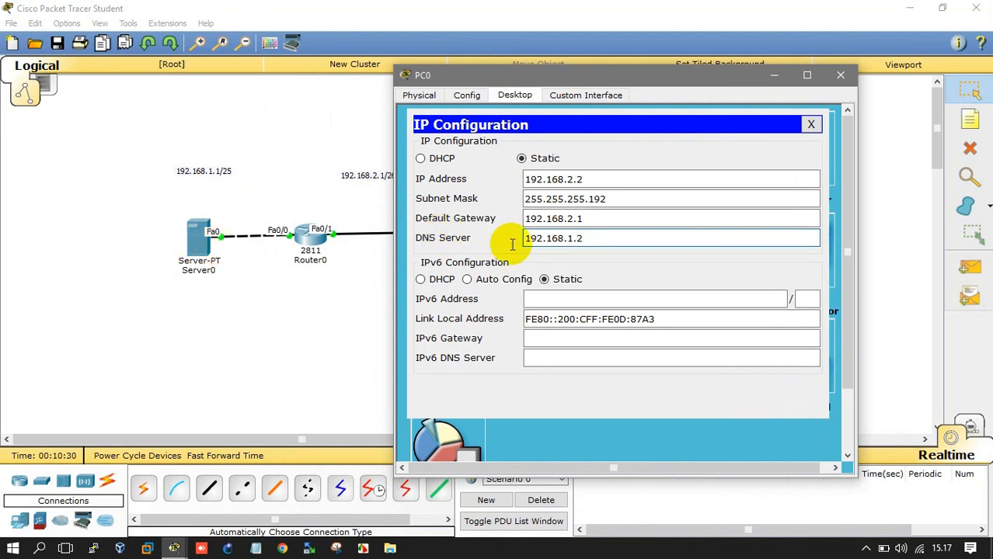
{"action": "left_click", "coordinate": [812, 124]}
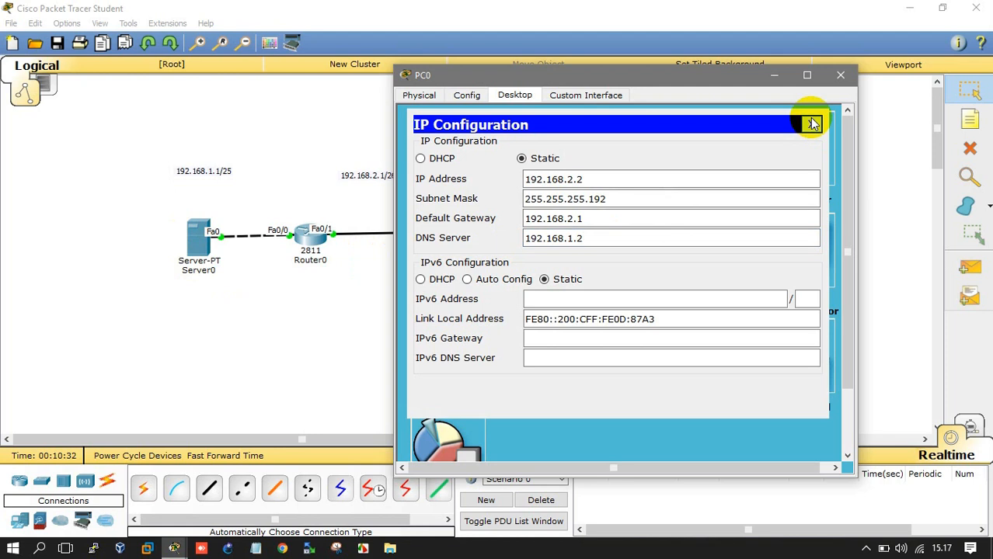
Load 192.168.1.2 in PC0's web browser, view the "logo cisco" link, go back and close PC0's window.
{"action": "left_click", "coordinate": [792, 161]}
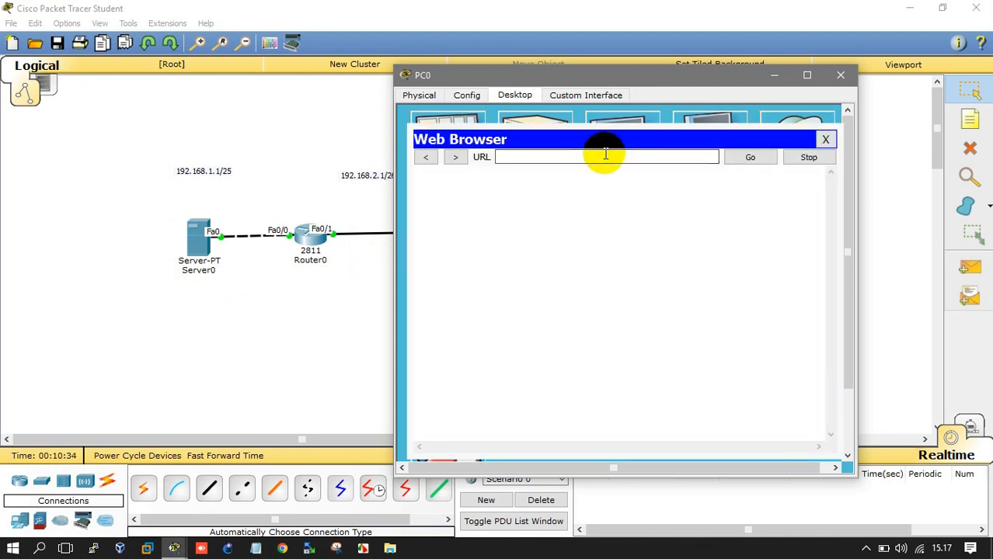
{"action": "left_click", "coordinate": [605, 155]}
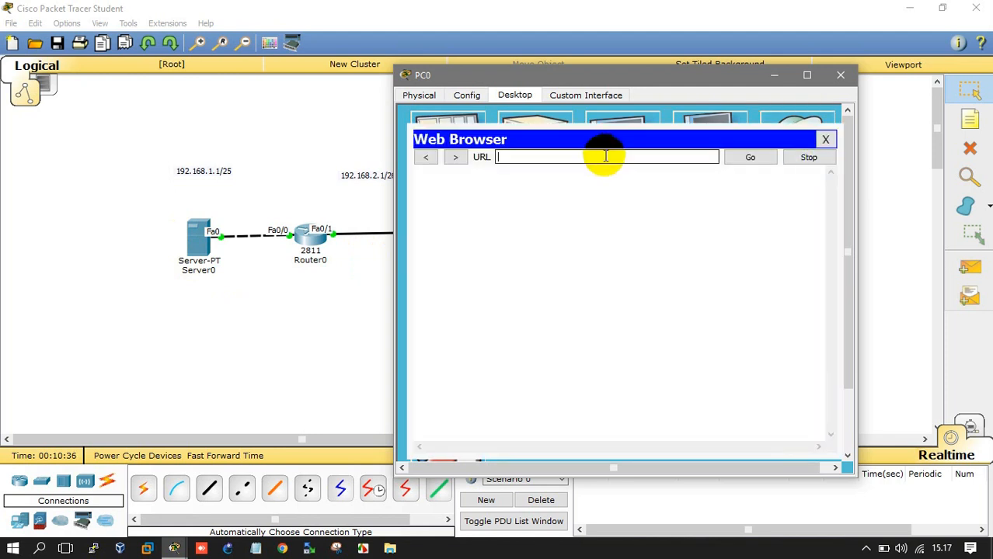
{"action": "type", "text": "192.168.1.2"}
{"action": "key", "text": "Return"}
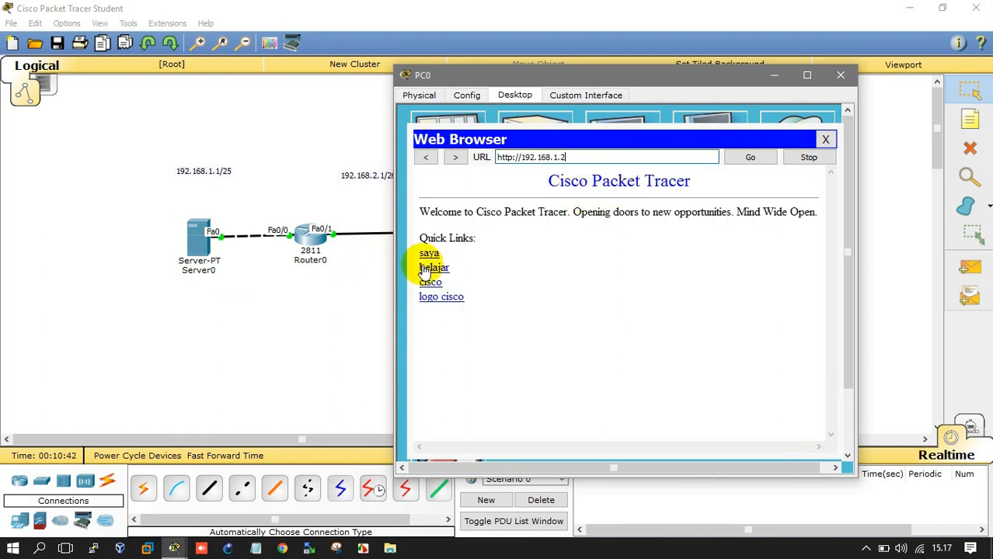
{"action": "left_click", "coordinate": [440, 302]}
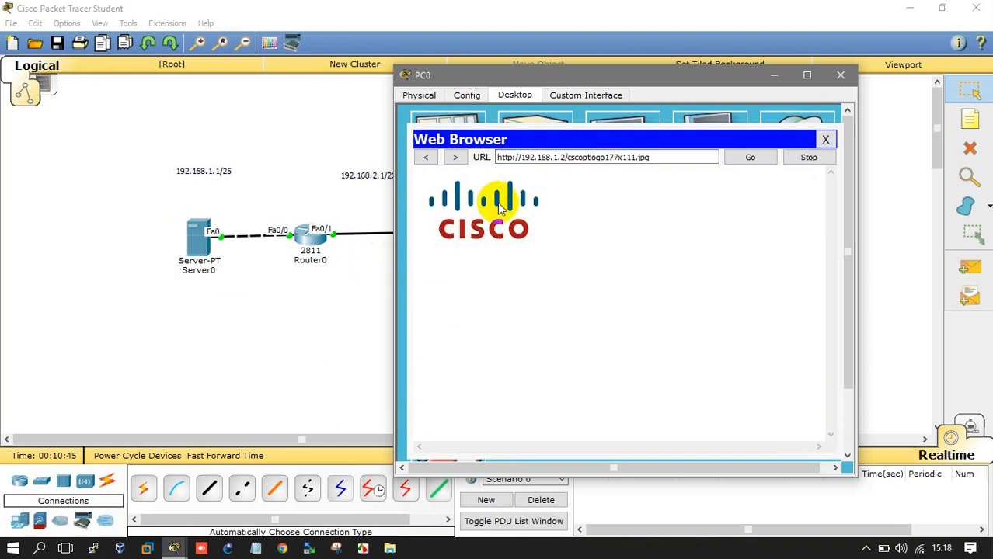
{"action": "left_click", "coordinate": [429, 159]}
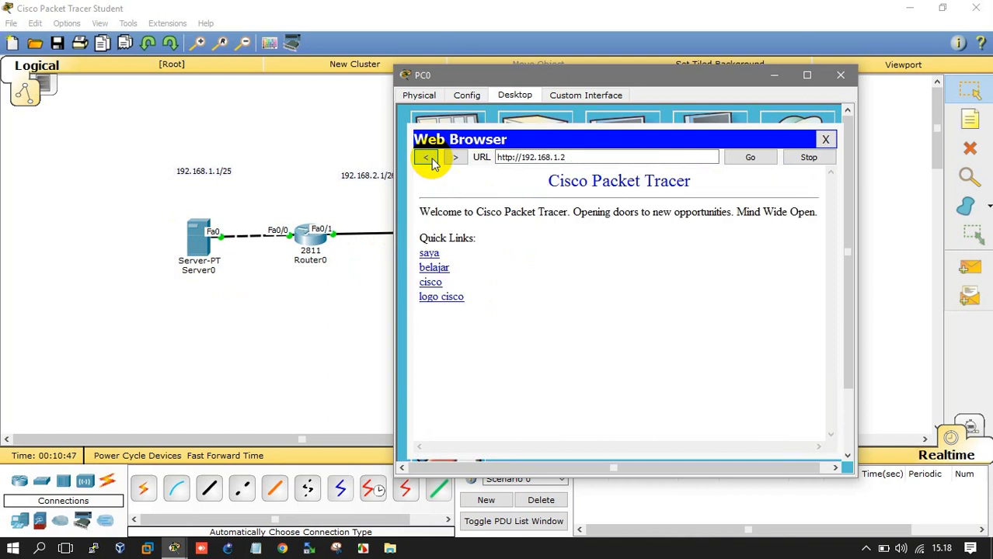
{"action": "left_click", "coordinate": [824, 139]}
{"action": "left_click", "coordinate": [840, 74]}
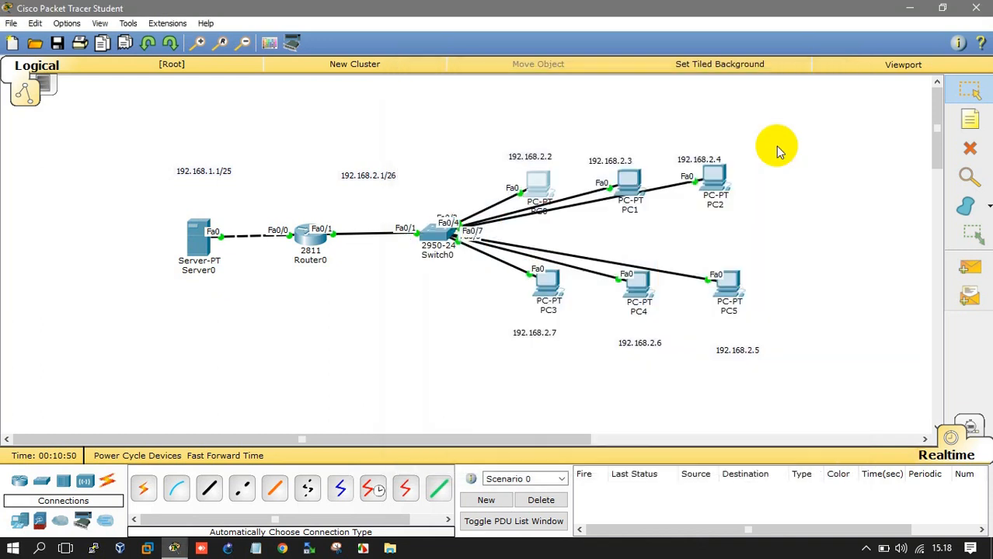
Set PC1's DNS server to 192.168.1.2 and close its window.
{"action": "left_click", "coordinate": [628, 189]}
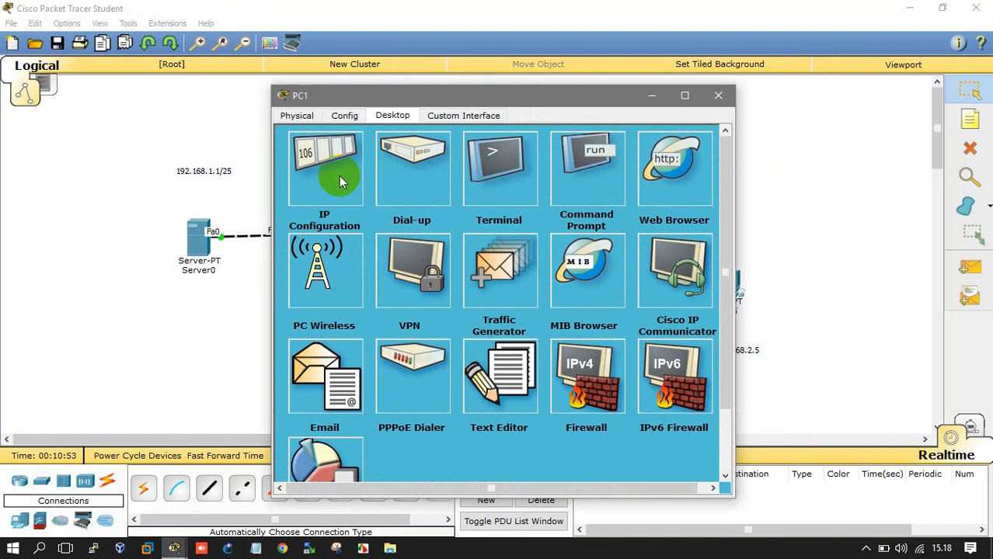
{"action": "left_click", "coordinate": [335, 173]}
{"action": "left_click", "coordinate": [436, 260]}
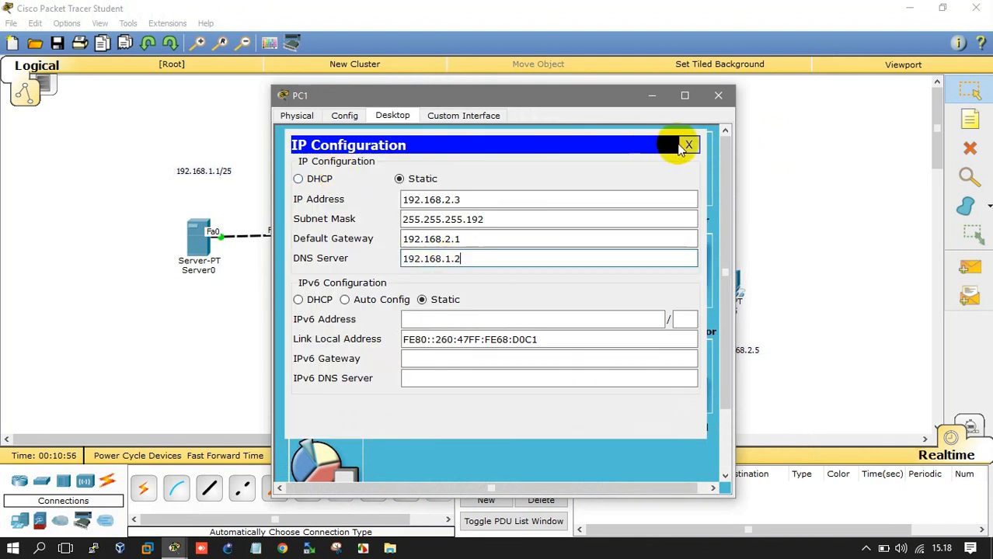
{"action": "type", "text": "192.168.1.2"}
{"action": "left_click", "coordinate": [716, 95]}
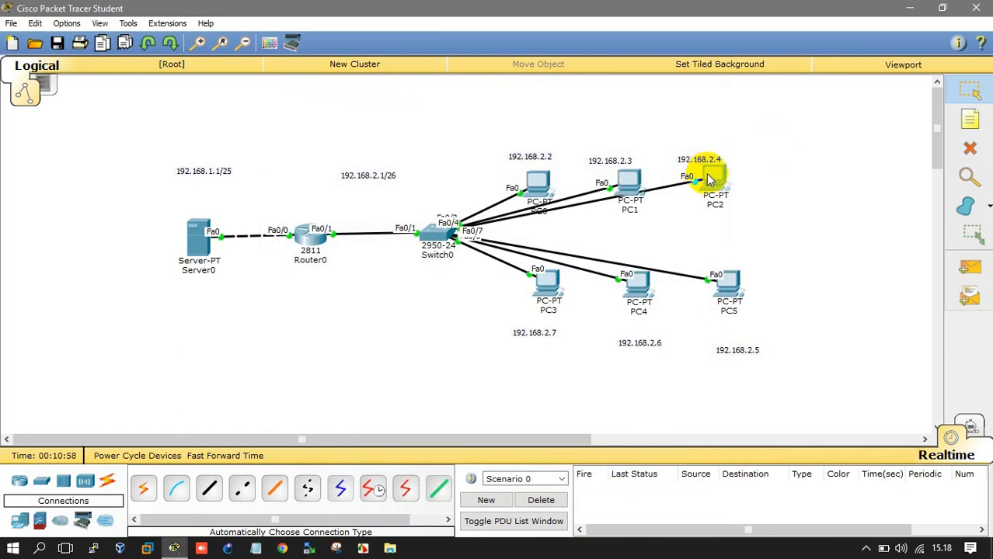
Set PC2's DNS server to 192.168.1.2 and close its window.
{"action": "left_click", "coordinate": [709, 180]}
{"action": "left_click", "coordinate": [343, 166]}
{"action": "left_click", "coordinate": [436, 264]}
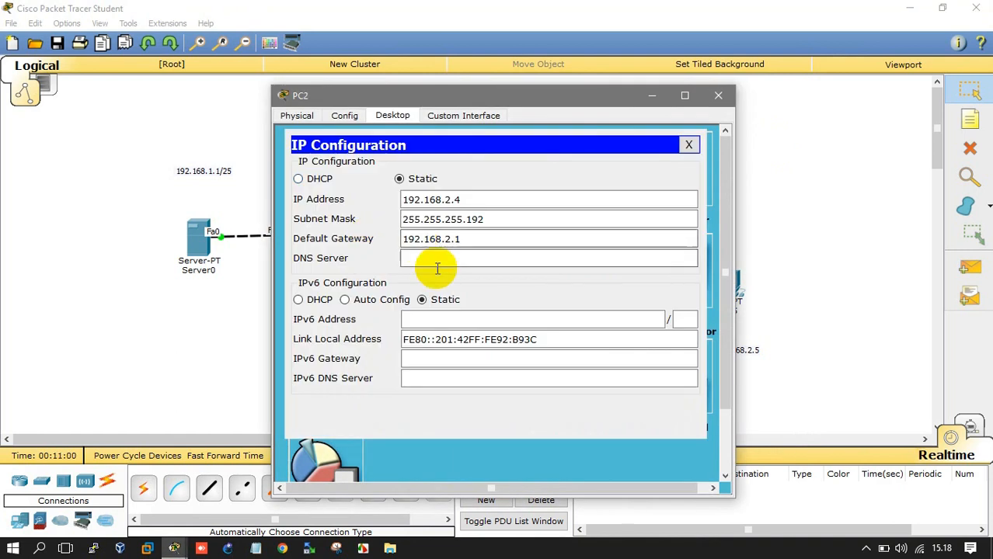
{"action": "left_click", "coordinate": [438, 256]}
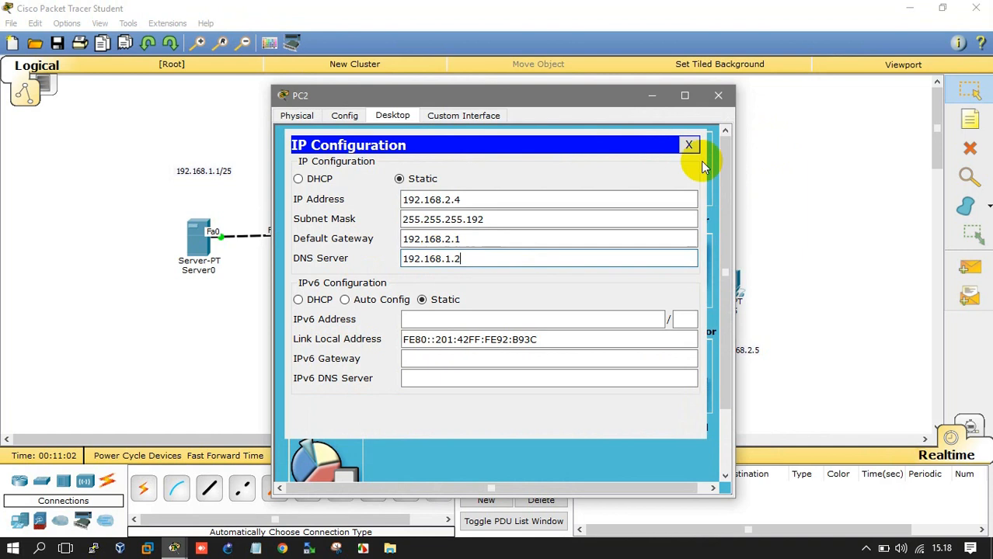
{"action": "left_click", "coordinate": [716, 96]}
Set PC5's DNS server to 192.168.1.2 and close its window.
{"action": "left_click", "coordinate": [728, 288]}
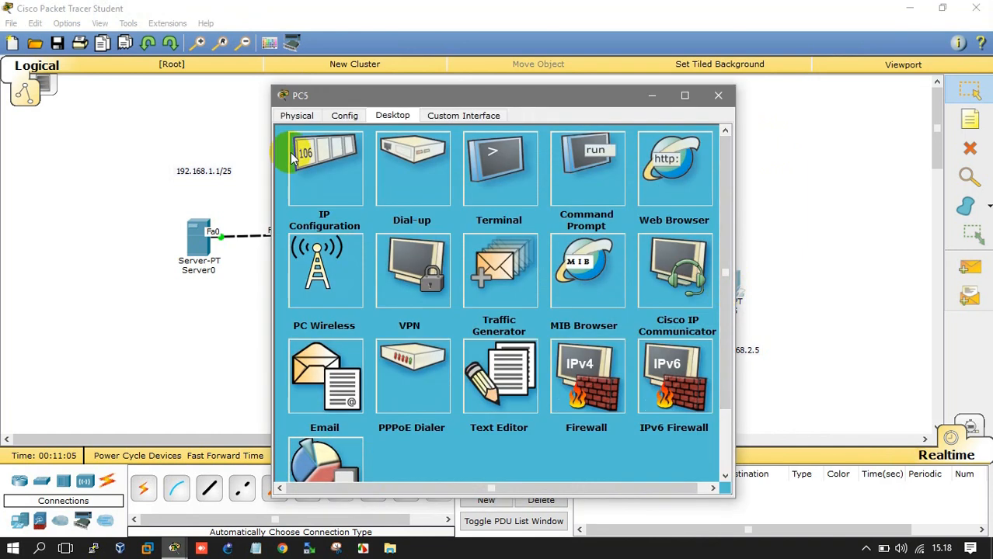
{"action": "left_click", "coordinate": [299, 155]}
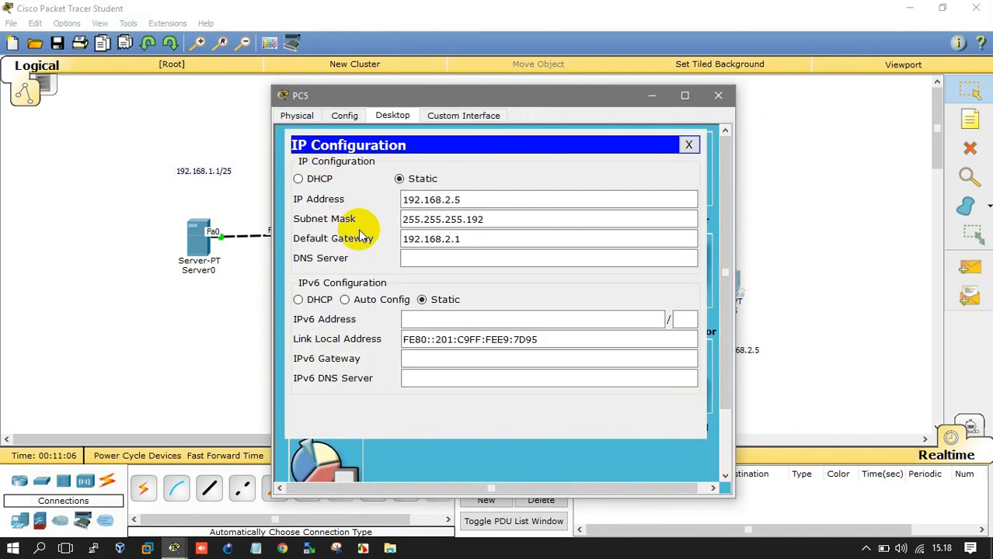
{"action": "left_click", "coordinate": [427, 259]}
{"action": "type", "text": "192.168.1.2"}
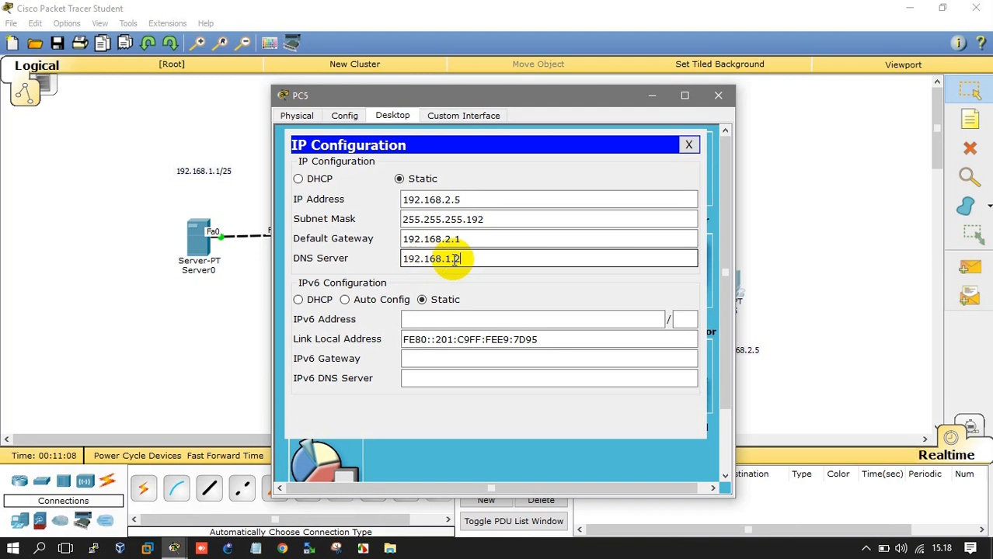
{"action": "left_click", "coordinate": [718, 94]}
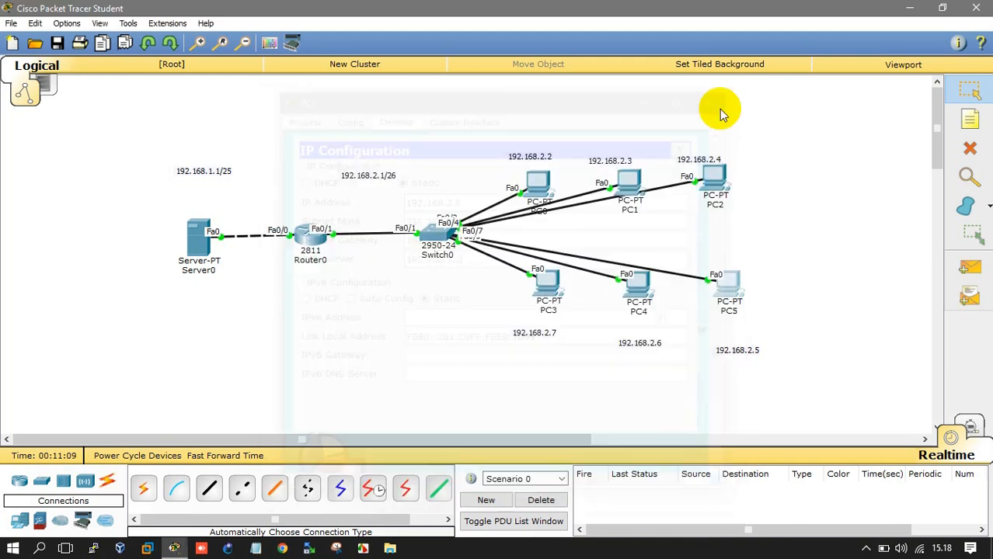
Set PC4's DNS server to 192.168.1.2 and close its window.
{"action": "left_click", "coordinate": [634, 284]}
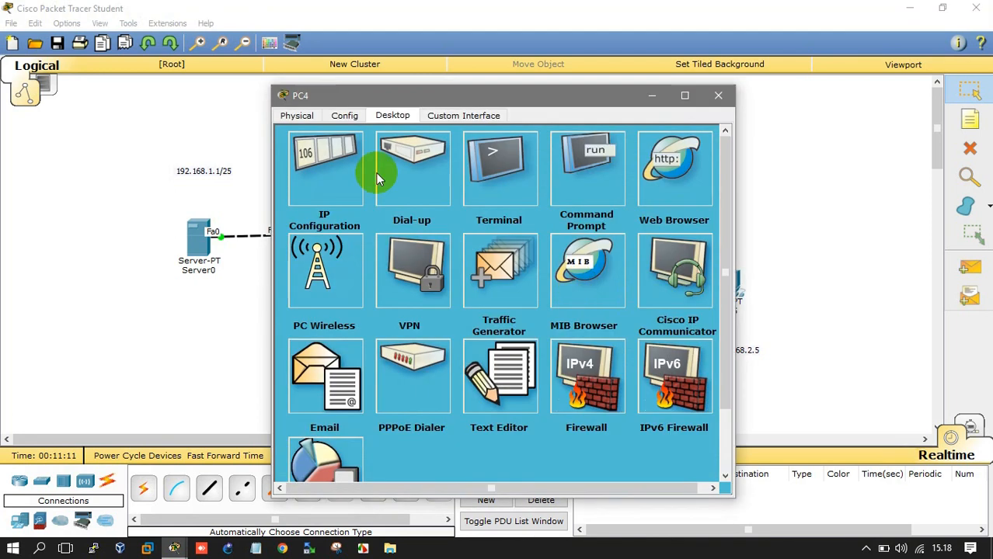
{"action": "left_click", "coordinate": [371, 171]}
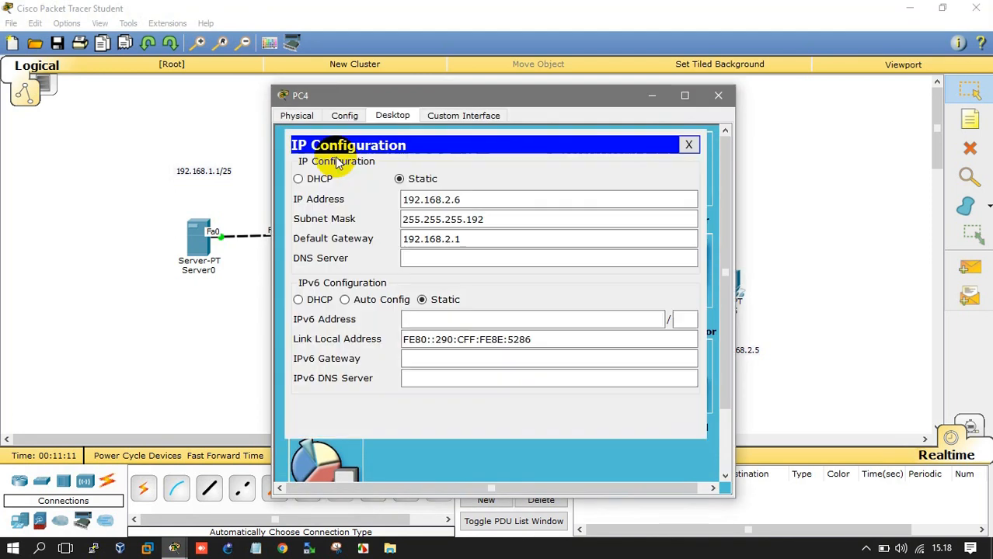
{"action": "left_click", "coordinate": [418, 262]}
{"action": "type", "text": "192.168.1.2"}
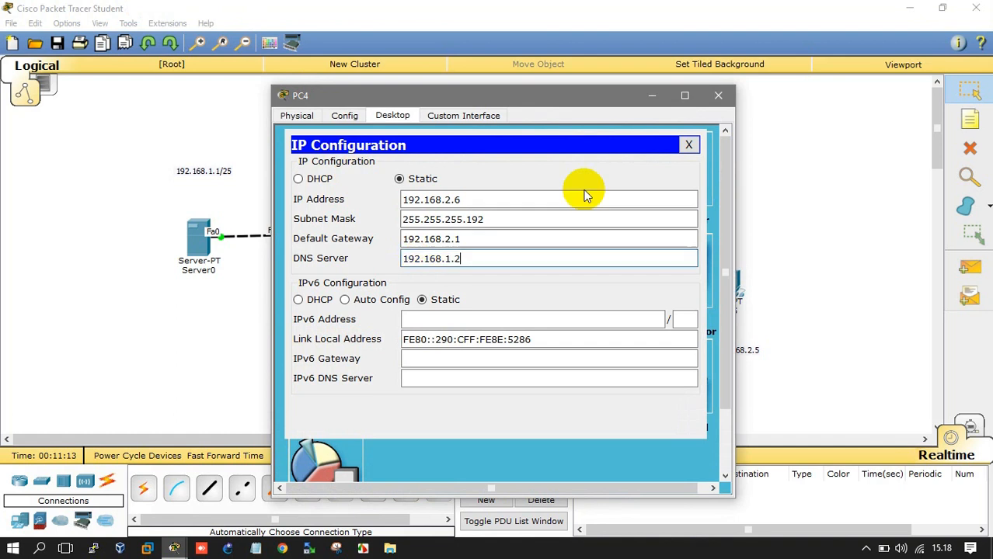
{"action": "left_click", "coordinate": [718, 95]}
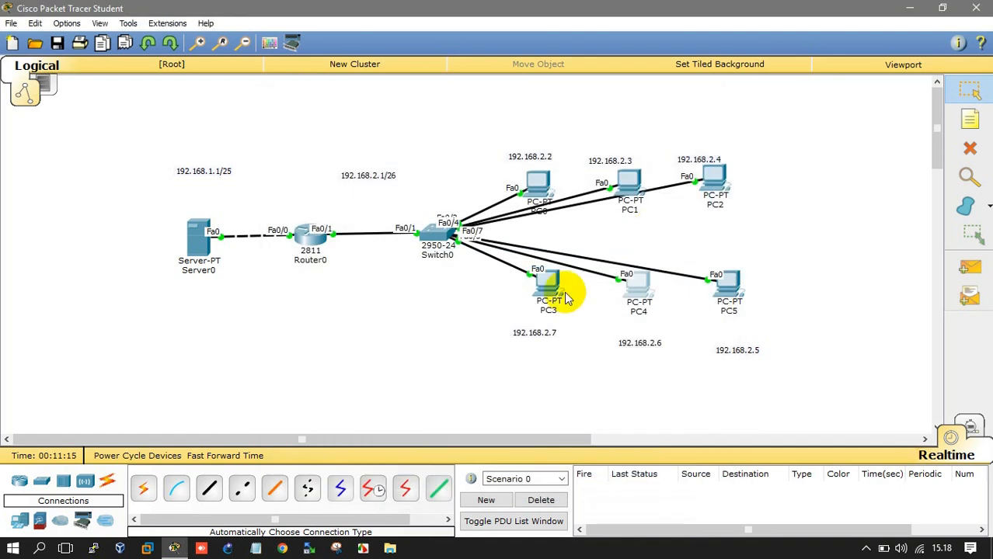
Set PC3's DNS server to 192.168.1.2 and close its IP configuration.
{"action": "left_click", "coordinate": [545, 289]}
{"action": "left_click", "coordinate": [335, 172]}
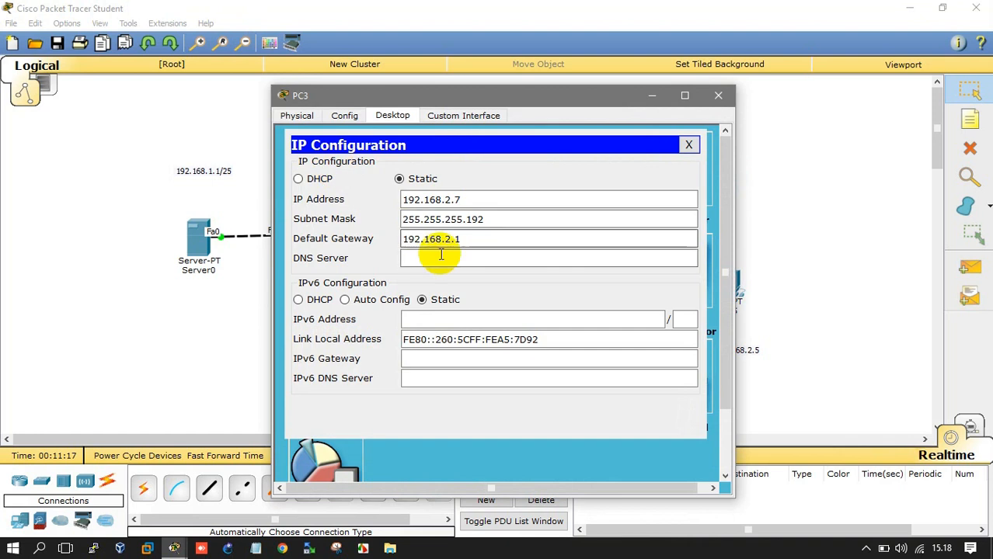
{"action": "left_click", "coordinate": [444, 258]}
{"action": "type", "text": "192.168.1.2"}
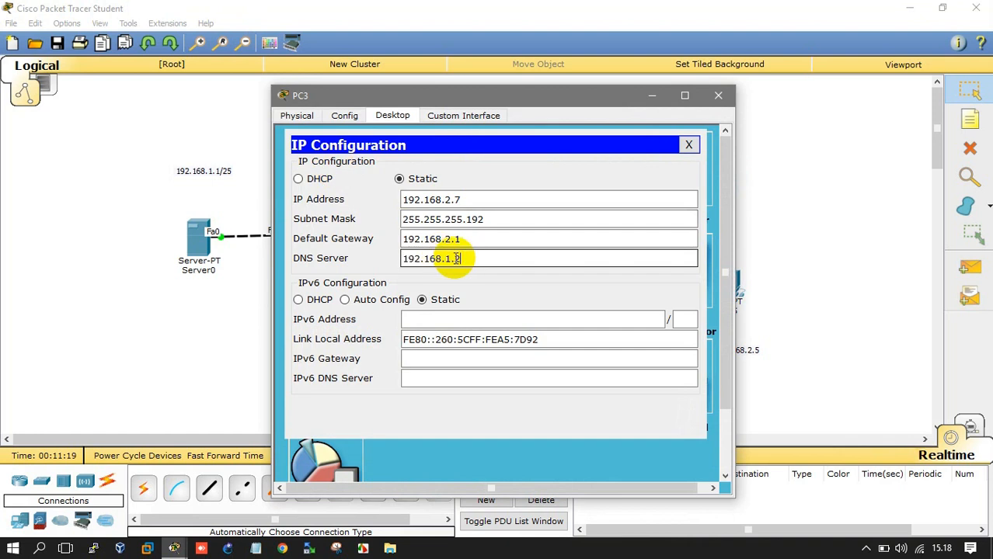
{"action": "left_click", "coordinate": [688, 145]}
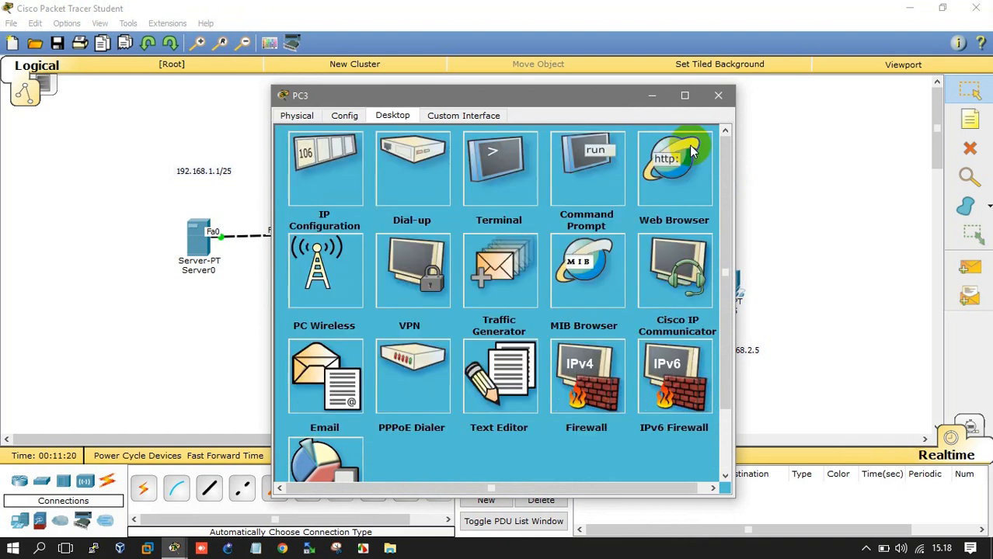
Load rtok.com in PC3's web browser, then close the browser and PC3's window.
{"action": "left_click", "coordinate": [674, 190]}
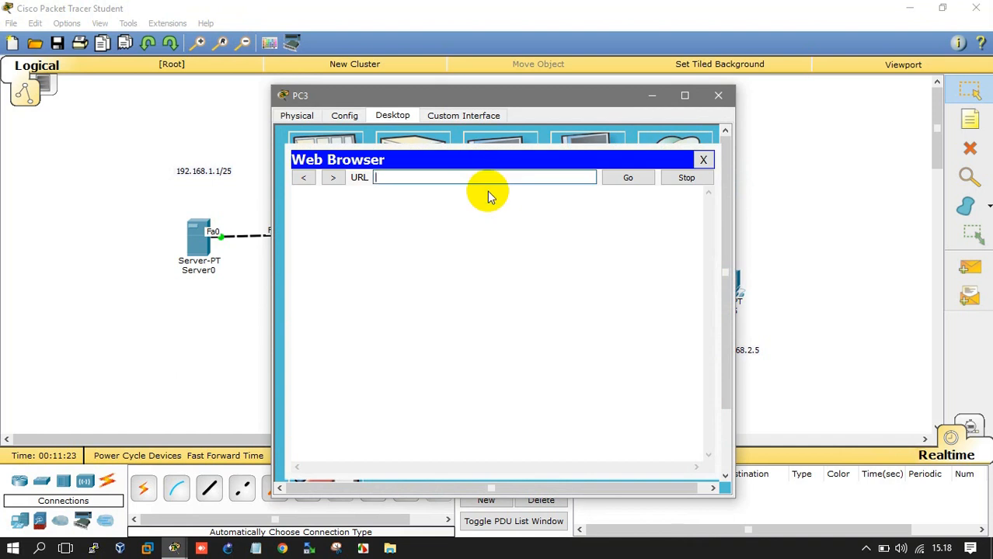
{"action": "type", "text": "rtok.com"}
{"action": "key", "text": "Return"}
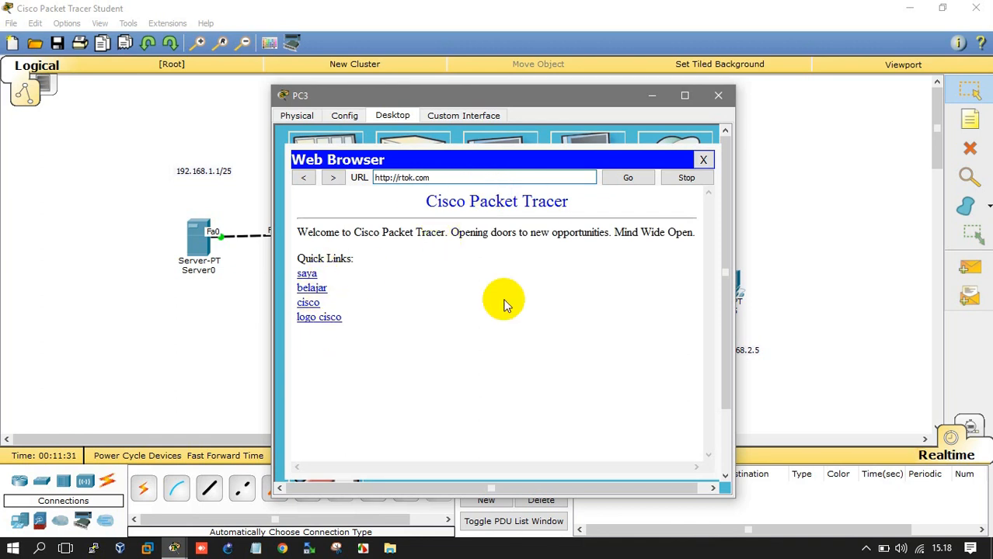
{"action": "left_click", "coordinate": [703, 159]}
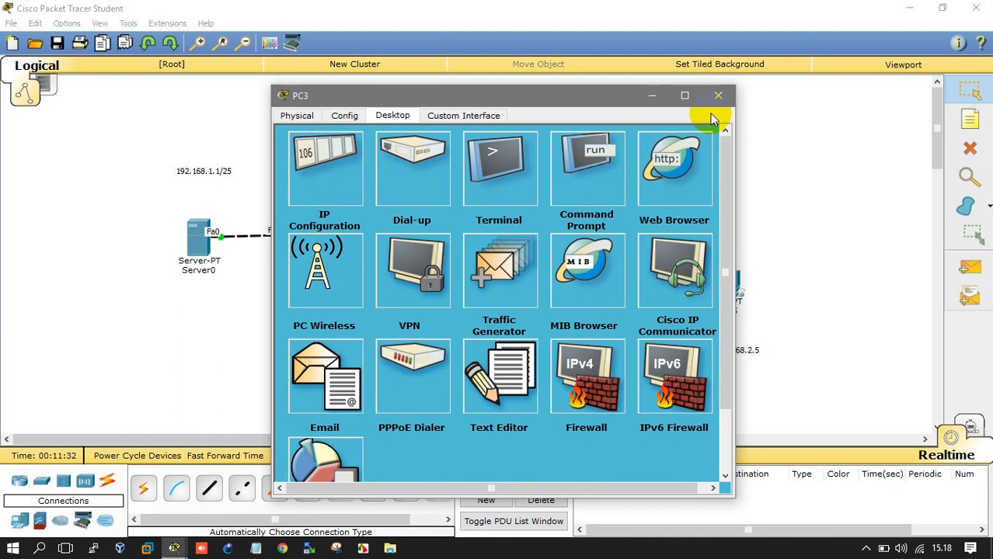
{"action": "left_click", "coordinate": [717, 97]}
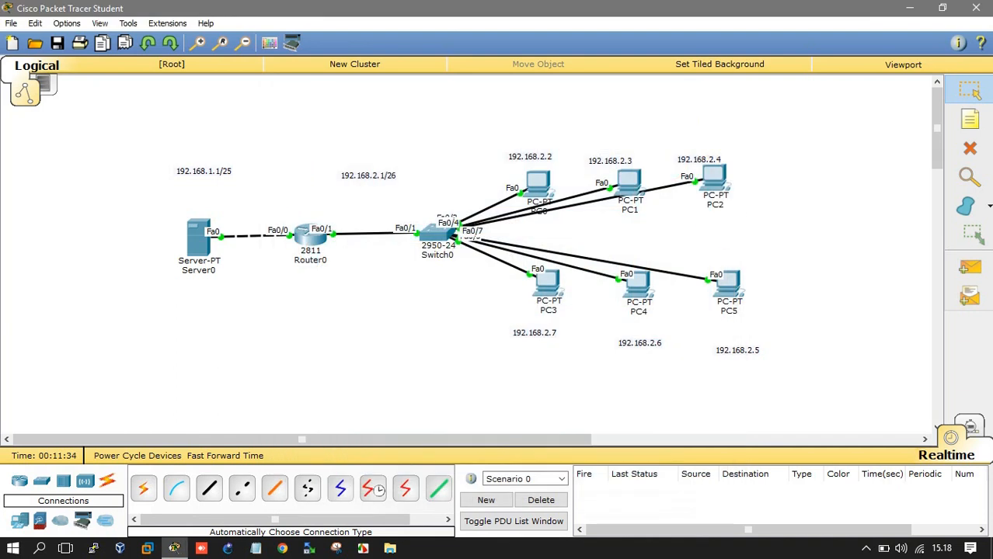
Send a simple PDU from PC5 to Server0 and another from Server0 back to PC5.
{"action": "left_click", "coordinate": [957, 269]}
{"action": "left_click", "coordinate": [730, 277]}
{"action": "left_click", "coordinate": [608, 285]}
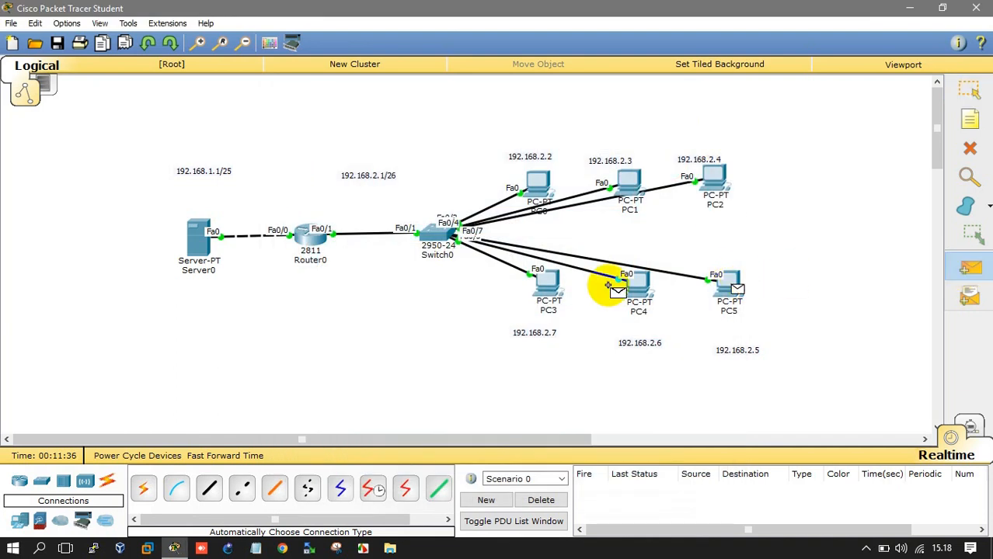
{"action": "left_click", "coordinate": [196, 244]}
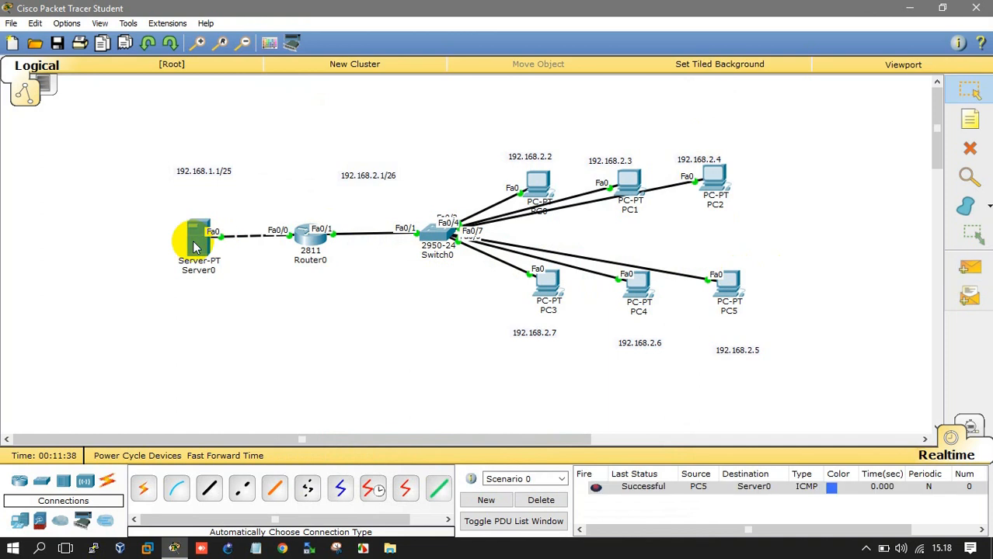
{"action": "left_click", "coordinate": [969, 269]}
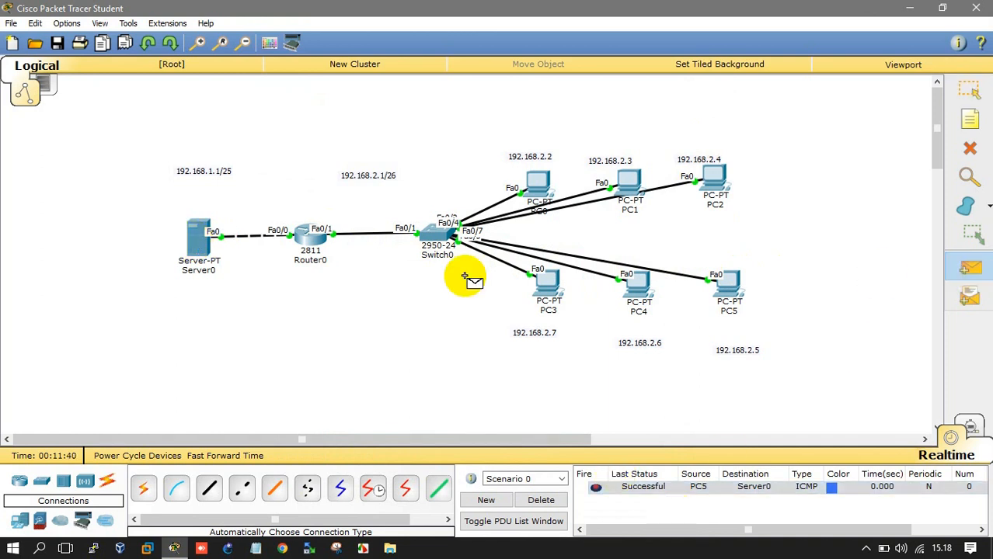
{"action": "left_click", "coordinate": [199, 242]}
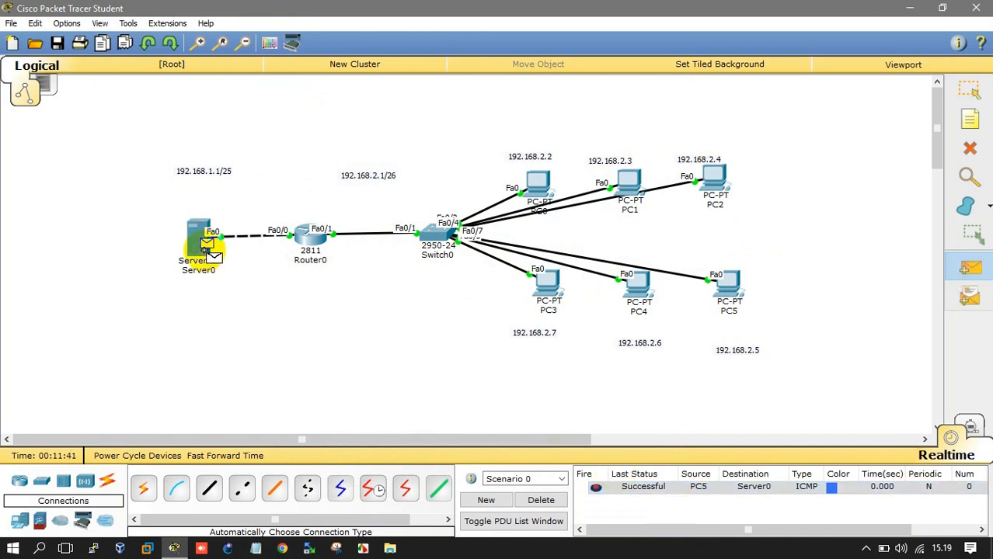
{"action": "left_click", "coordinate": [730, 291]}
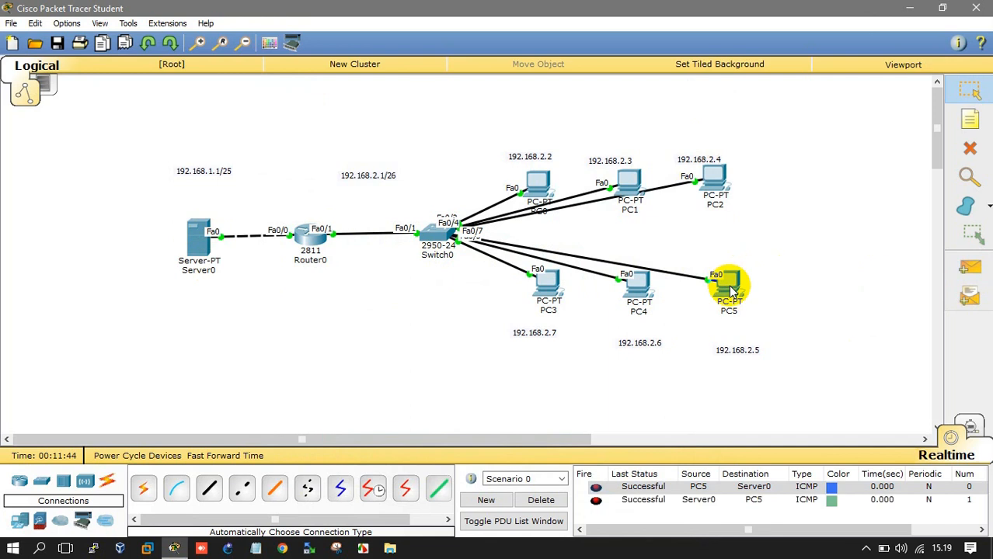
Ping 192.168.1.2 from PC5's command prompt and close the prompt.
{"action": "left_click", "coordinate": [731, 291]}
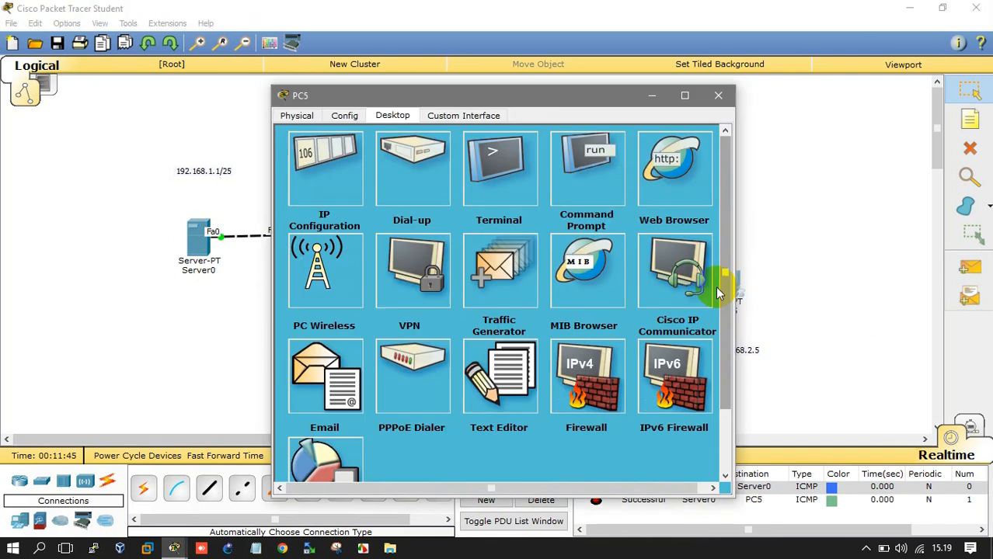
{"action": "left_click", "coordinate": [571, 189]}
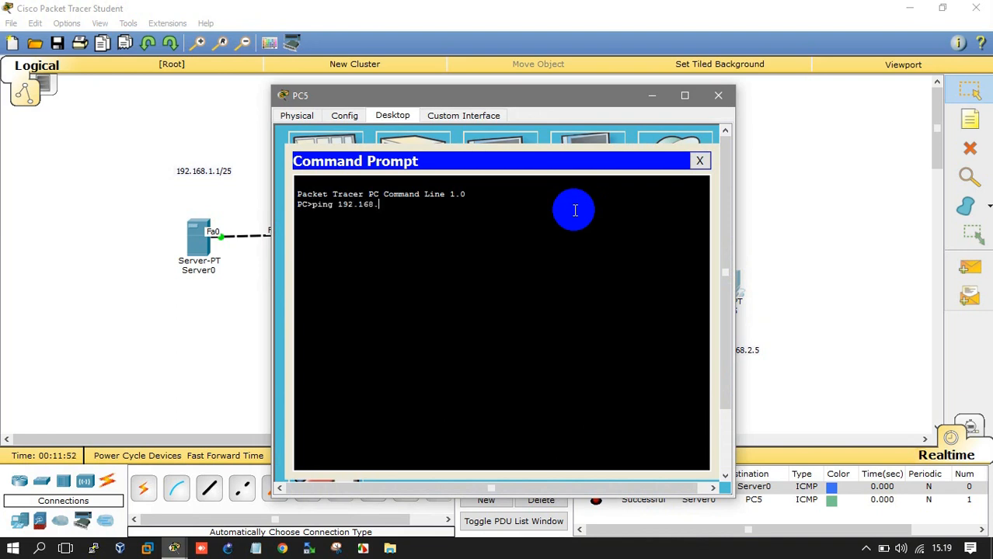
{"action": "type", "text": "ping 192.168.1.2"}
{"action": "key", "text": "Return"}
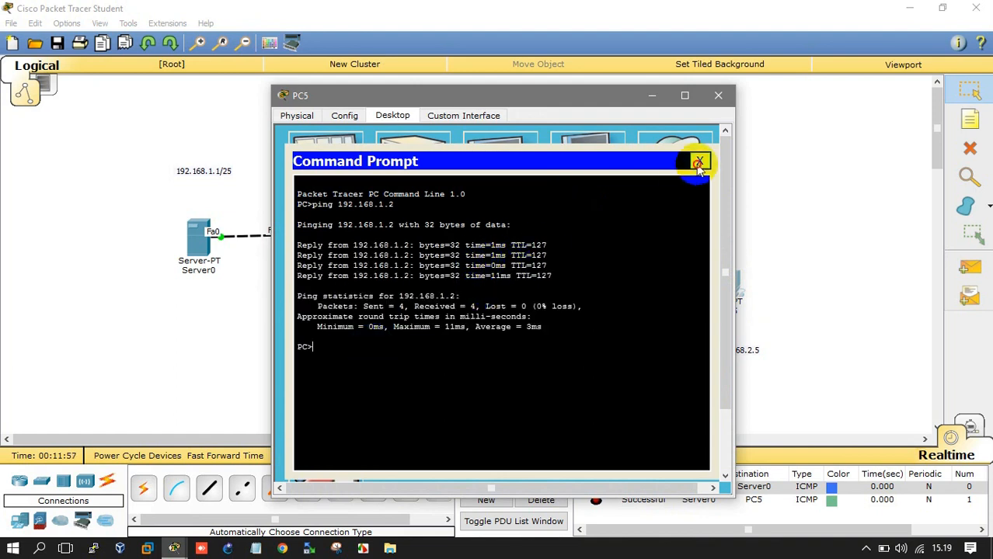
{"action": "left_click", "coordinate": [699, 162]}
Load rtok.com in PC5's web browser.
{"action": "left_click", "coordinate": [671, 181]}
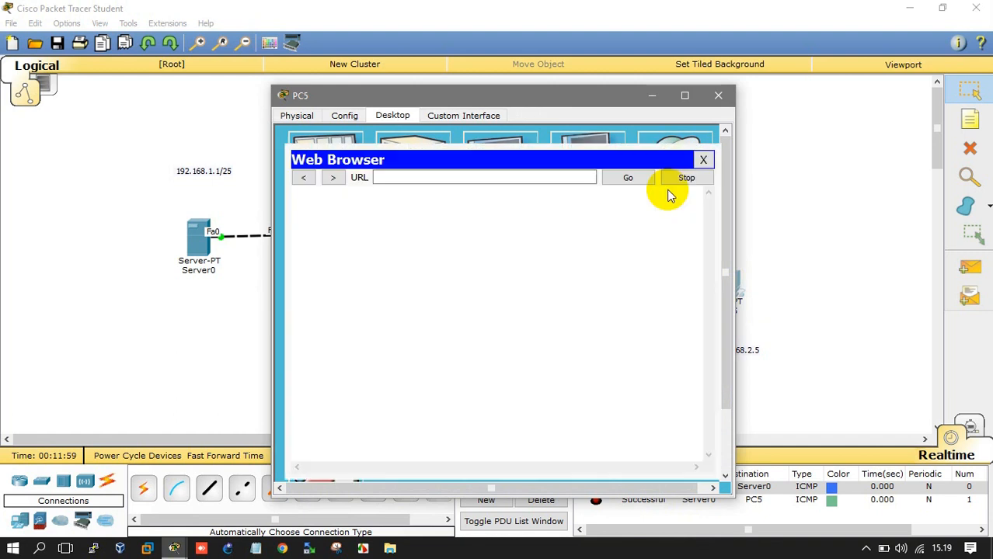
{"action": "left_click", "coordinate": [546, 177]}
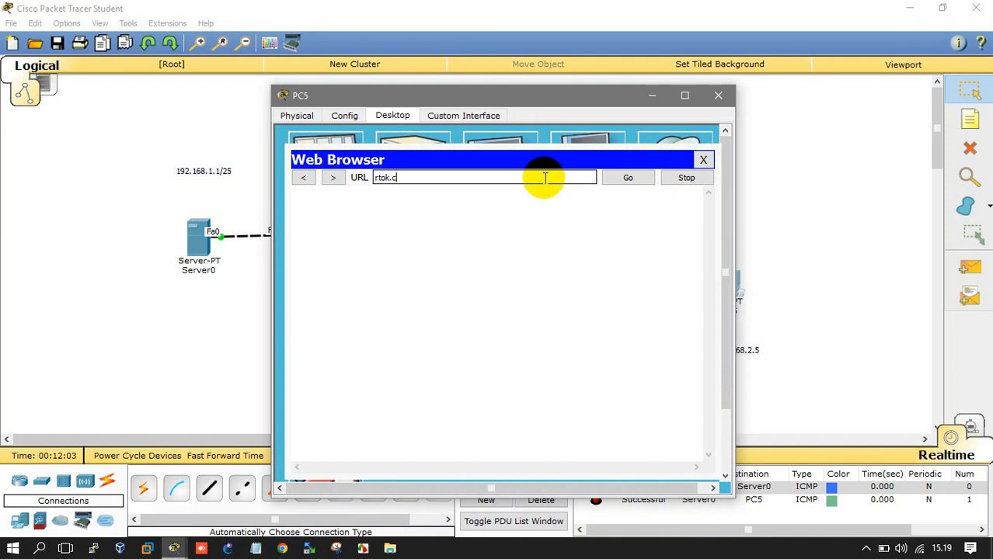
{"action": "key", "text": "Return"}
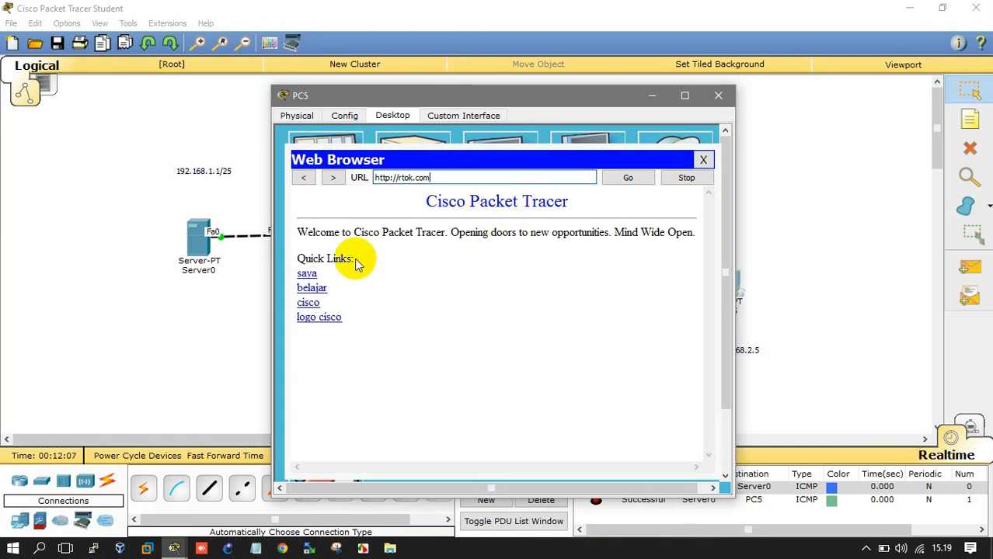
View the site's "cisco", "belajar" and "saya" links one after another, and close PC5's browser and window.
{"action": "left_click", "coordinate": [316, 305]}
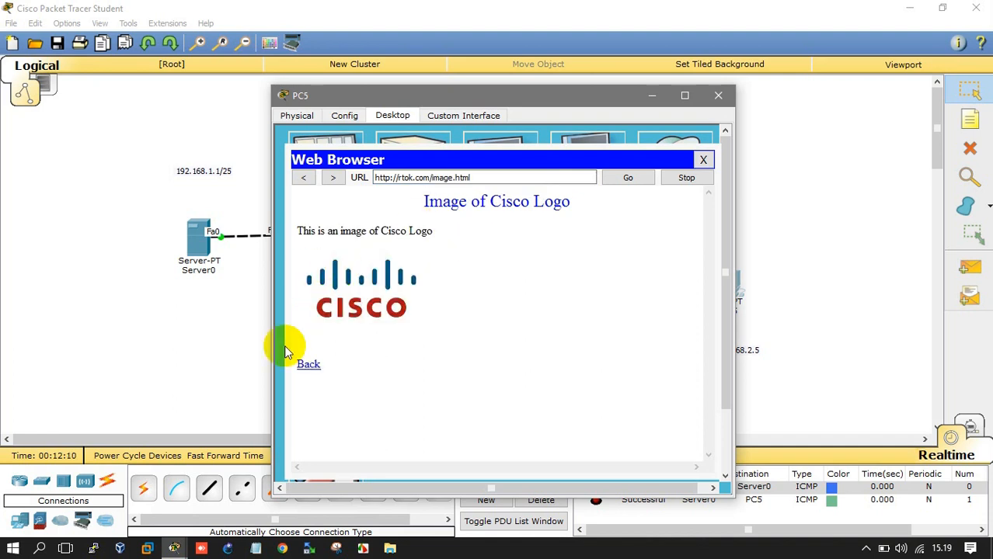
{"action": "left_click", "coordinate": [308, 364]}
{"action": "left_click", "coordinate": [313, 290]}
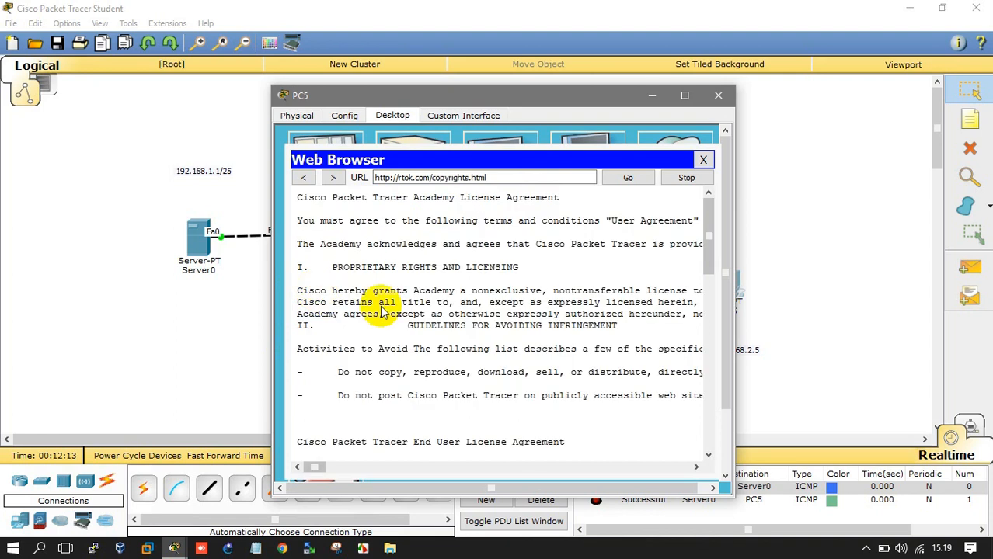
{"action": "left_click", "coordinate": [307, 178]}
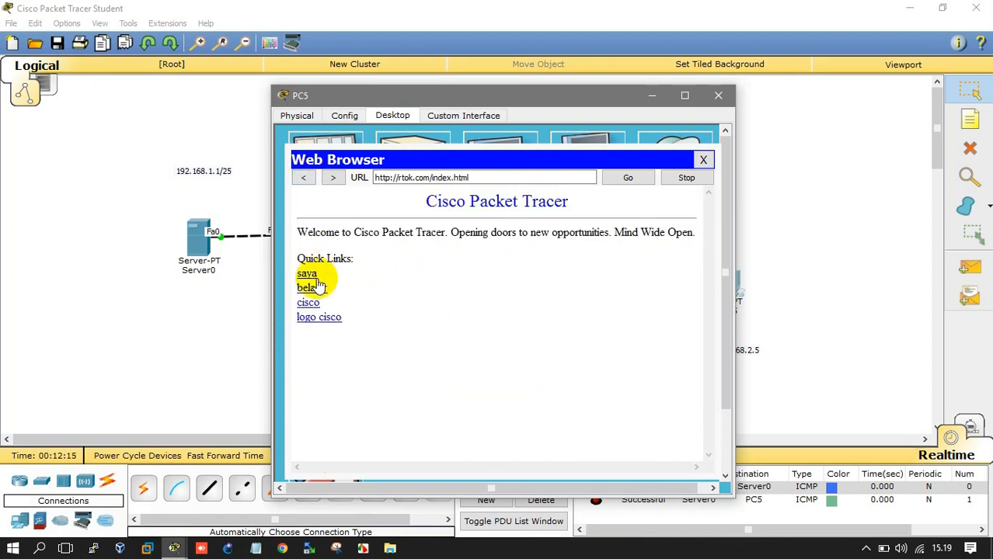
{"action": "left_click", "coordinate": [311, 276]}
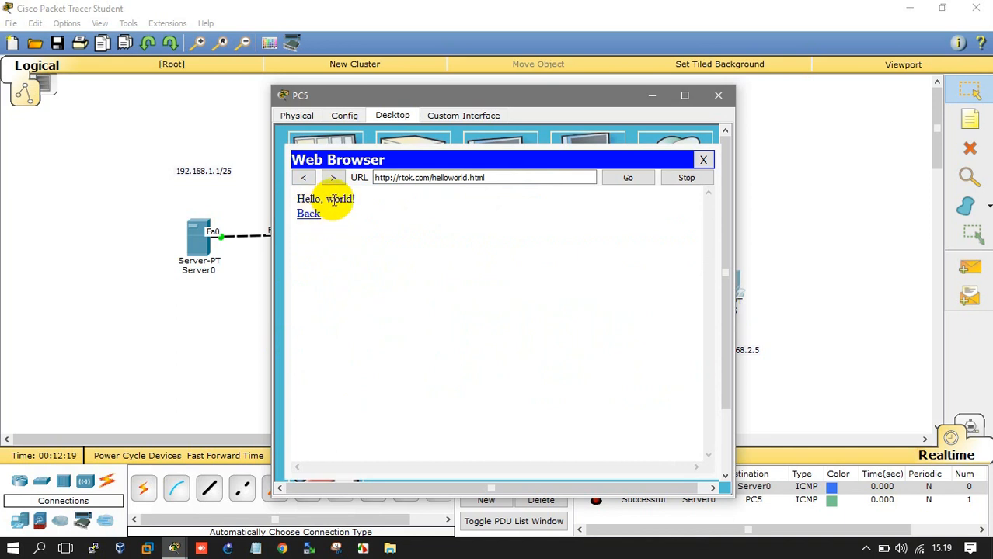
{"action": "left_click", "coordinate": [703, 159]}
{"action": "left_click", "coordinate": [716, 96]}
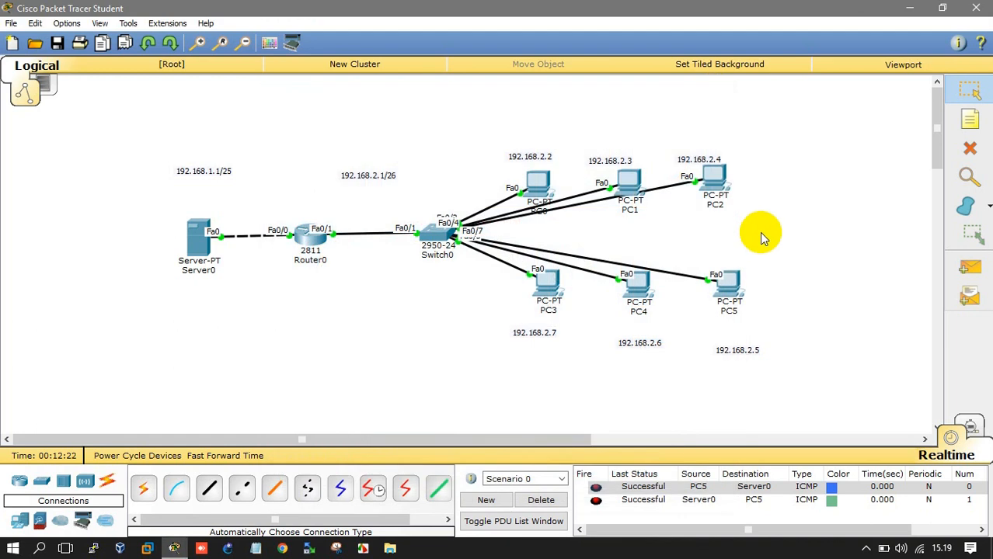
Load rtok.com in PC1's web browser, then close the browser and PC1's window.
{"action": "left_click", "coordinate": [628, 181]}
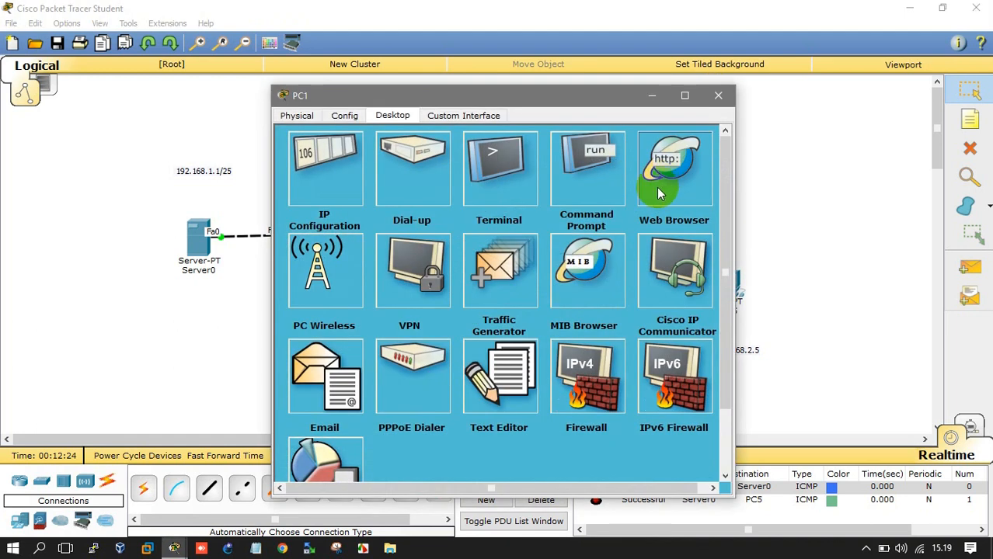
{"action": "left_click", "coordinate": [656, 190]}
{"action": "left_click", "coordinate": [478, 177]}
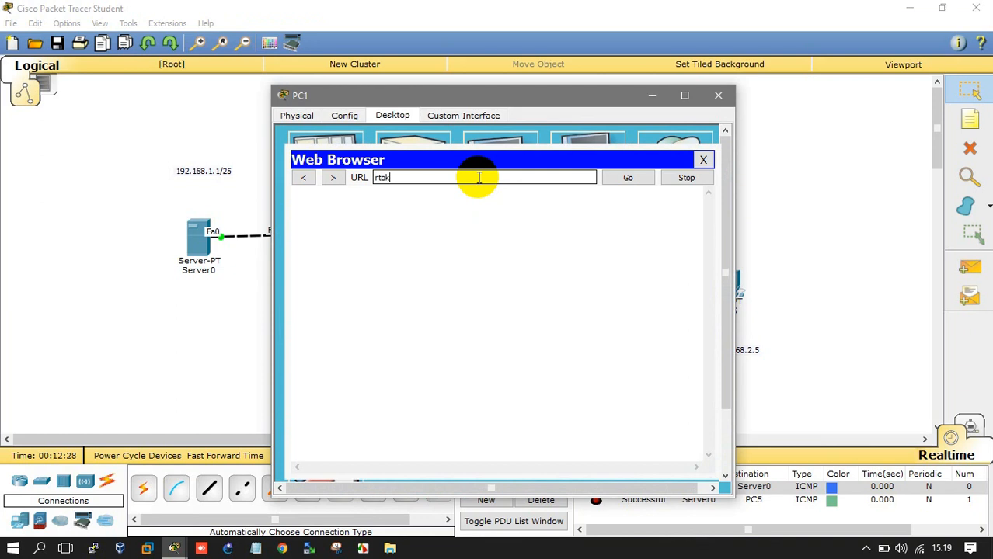
{"action": "key", "text": "Return"}
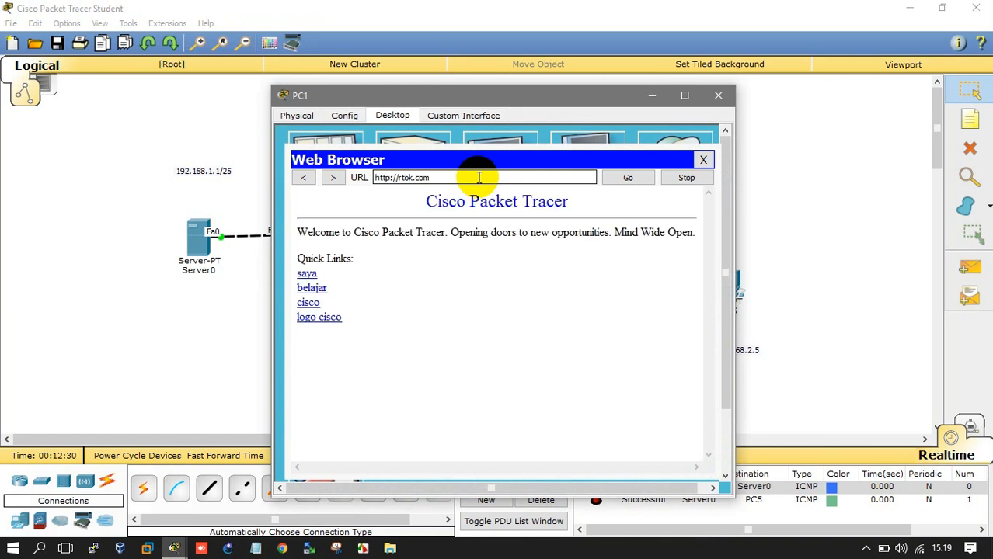
{"action": "left_click", "coordinate": [700, 161]}
{"action": "left_click", "coordinate": [718, 96]}
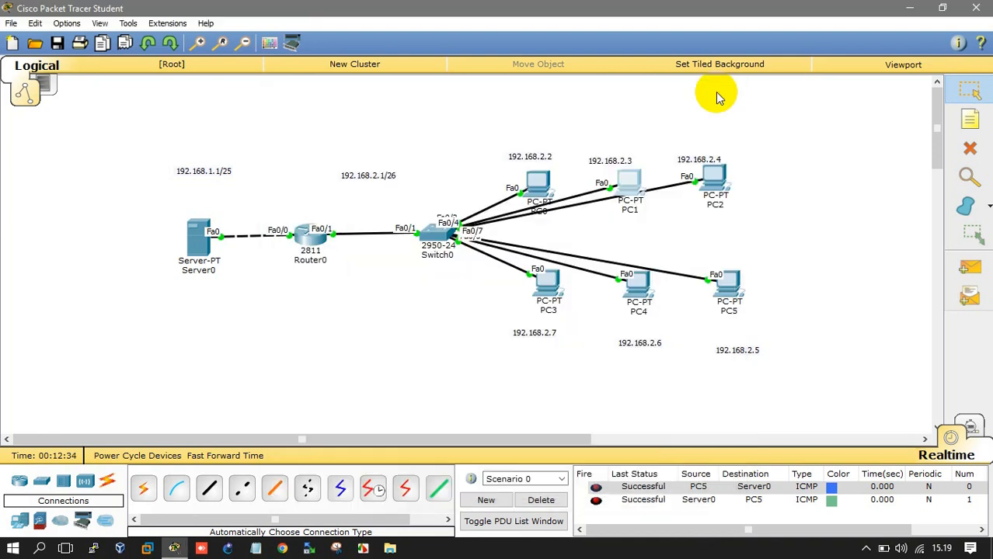